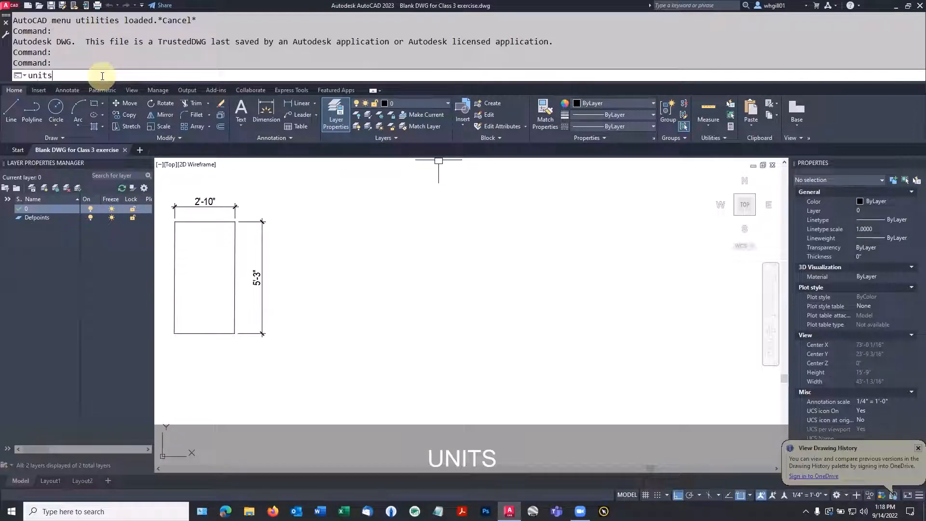
Step: Set the drawing's length precision to 0'-0 1/8" and keep angles in Decimal Degrees
{"action": "key", "text": "Return"}
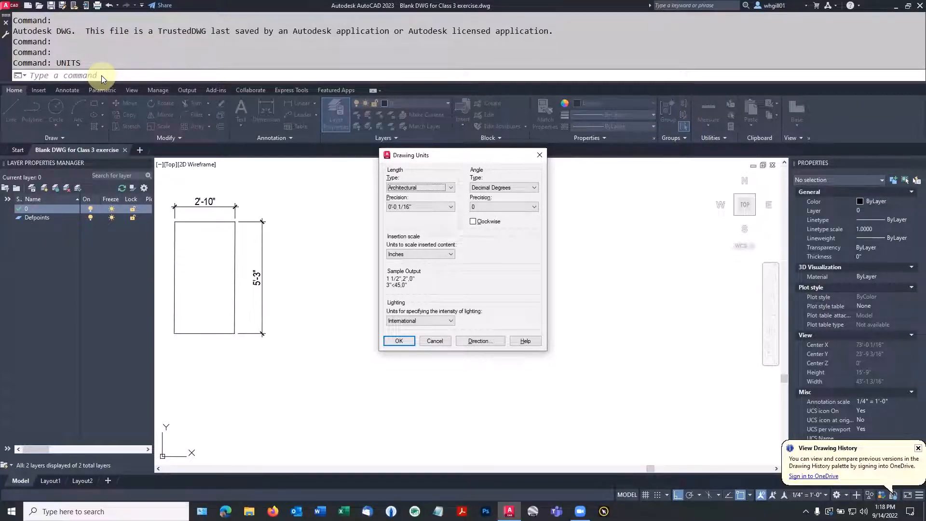
{"action": "left_click", "coordinate": [408, 206]}
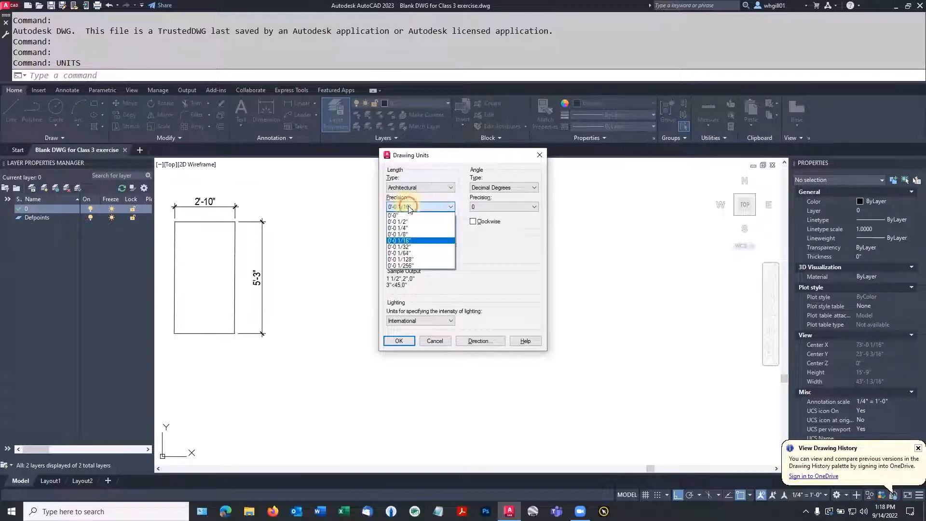
{"action": "left_click", "coordinate": [404, 235]}
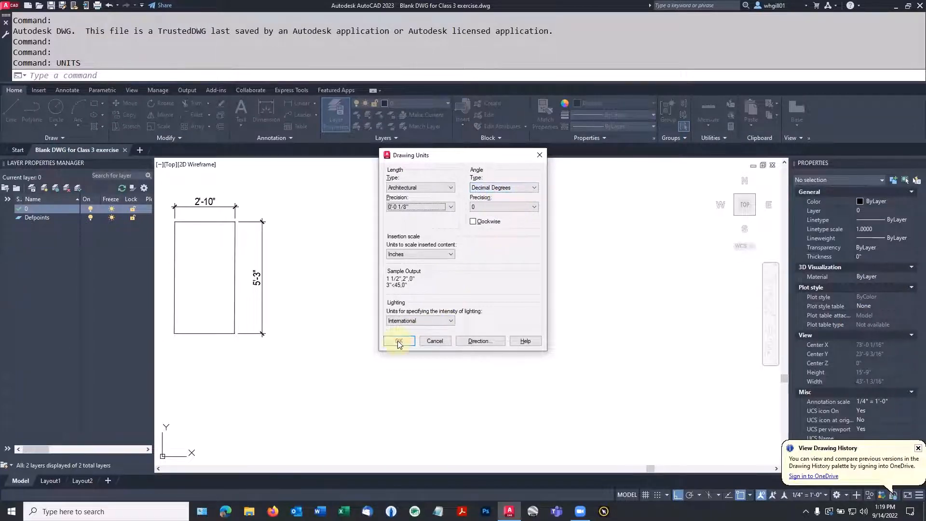
{"action": "left_click", "coordinate": [520, 189]}
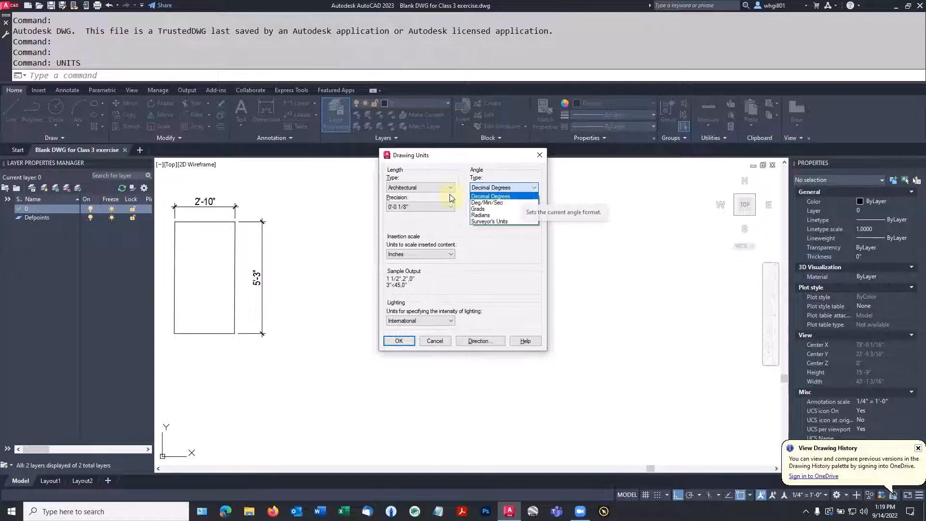
{"action": "left_click", "coordinate": [415, 195]}
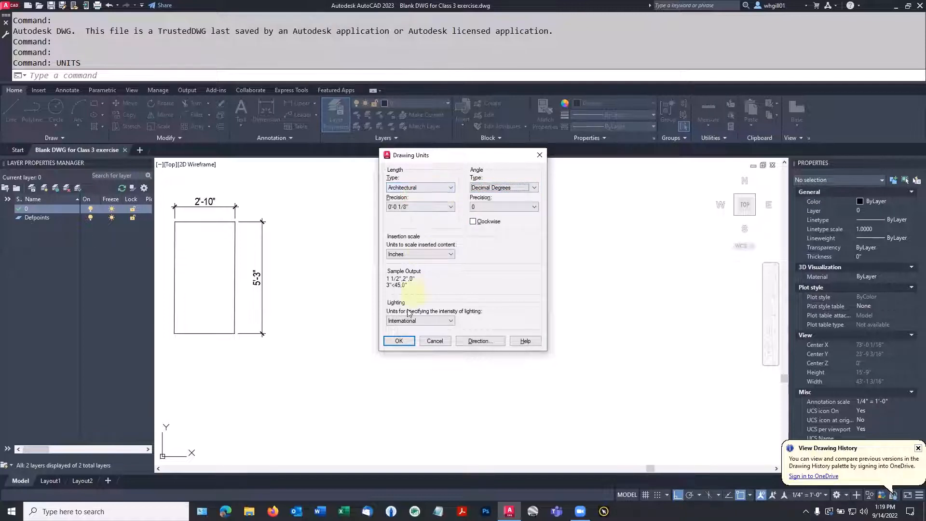
{"action": "left_click", "coordinate": [398, 342]}
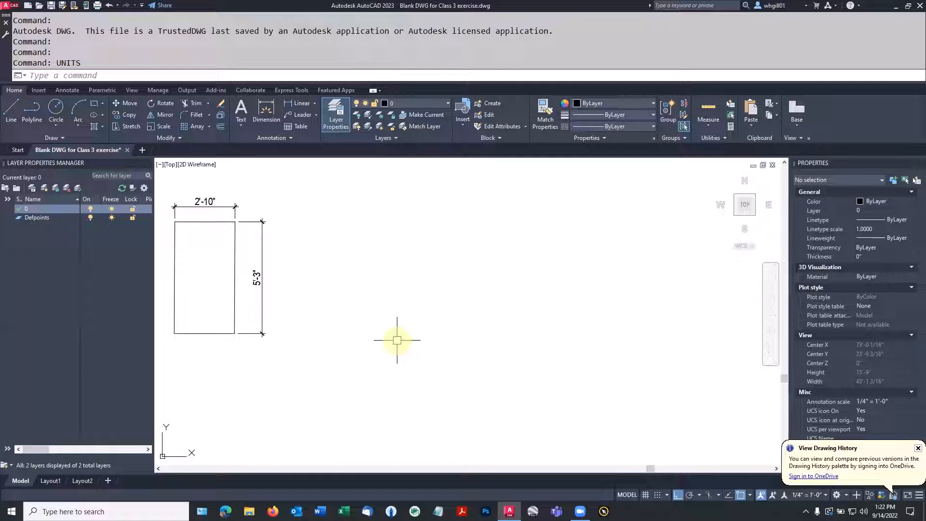
Step: Start single-line text right of the rectangle at the default 1/4" height and 0 rotation
{"action": "left_click", "coordinate": [244, 124]}
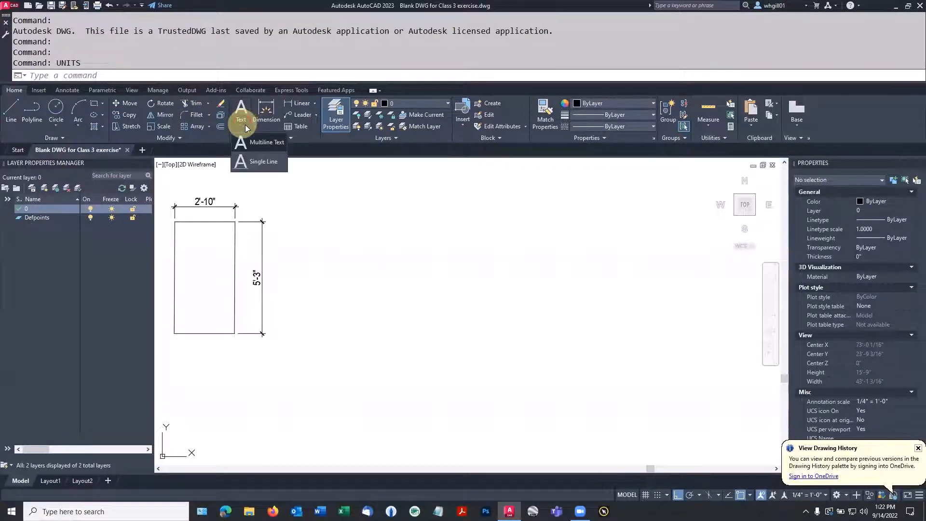
{"action": "left_click", "coordinate": [258, 161]}
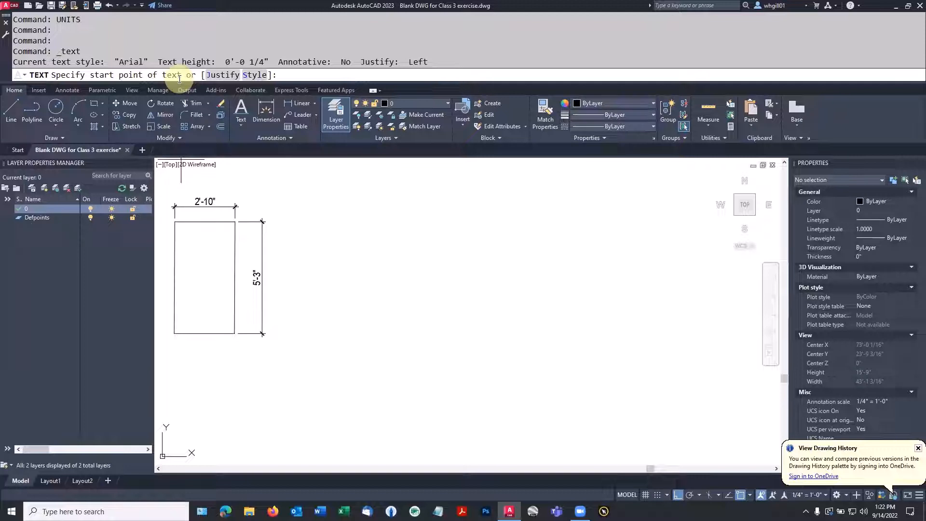
{"action": "left_click", "coordinate": [347, 258]}
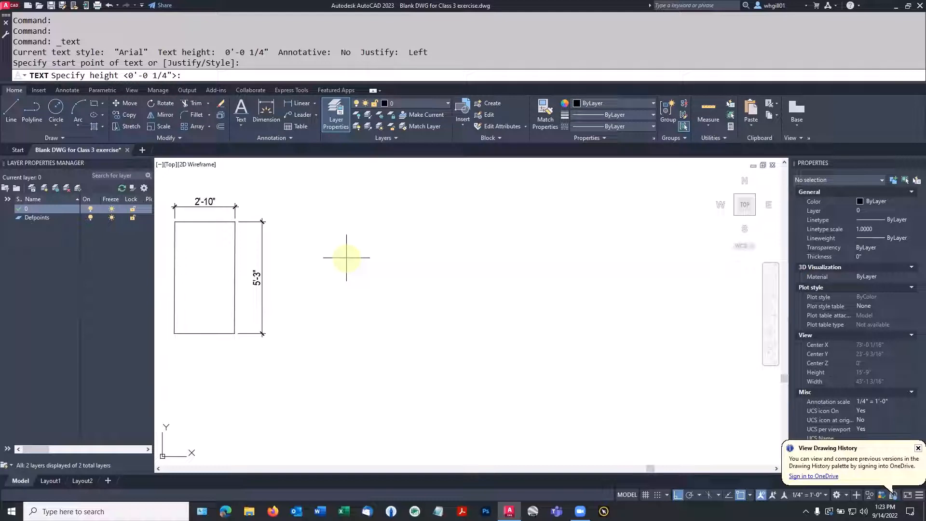
{"action": "key", "text": "Return"}
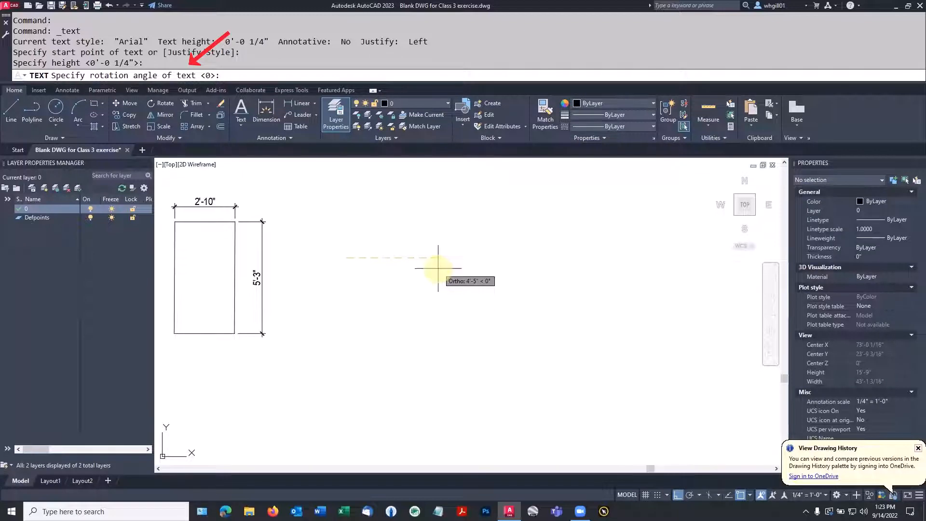
{"action": "key", "text": "F9"}
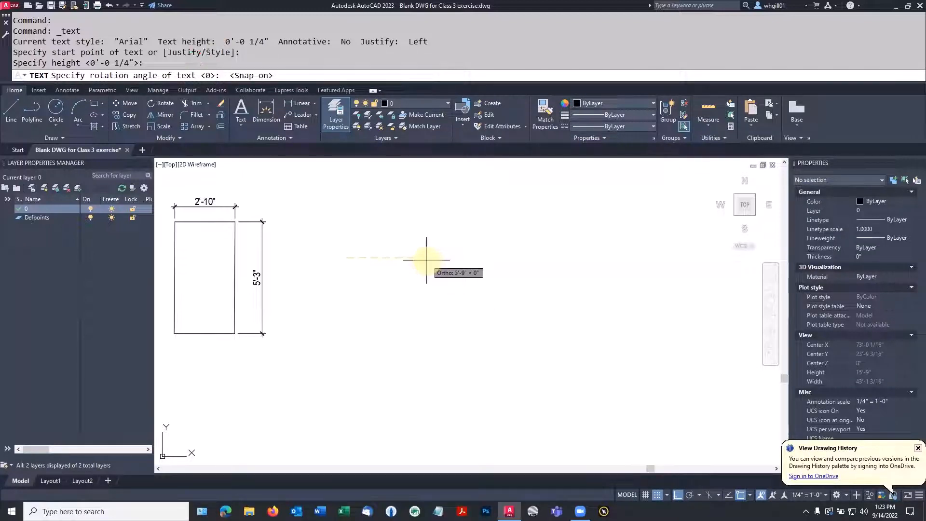
{"action": "key", "text": "F8"}
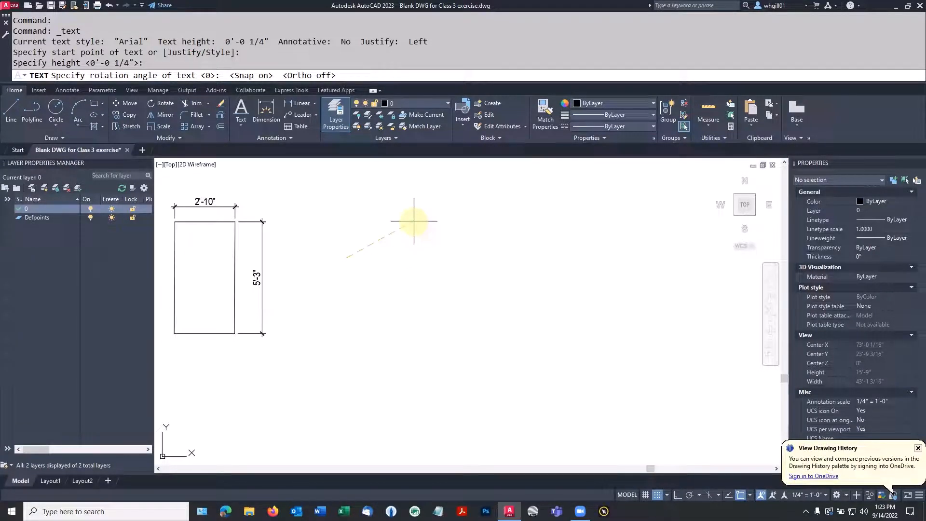
{"action": "type", "text": "0"}
{"action": "key", "text": "Return"}
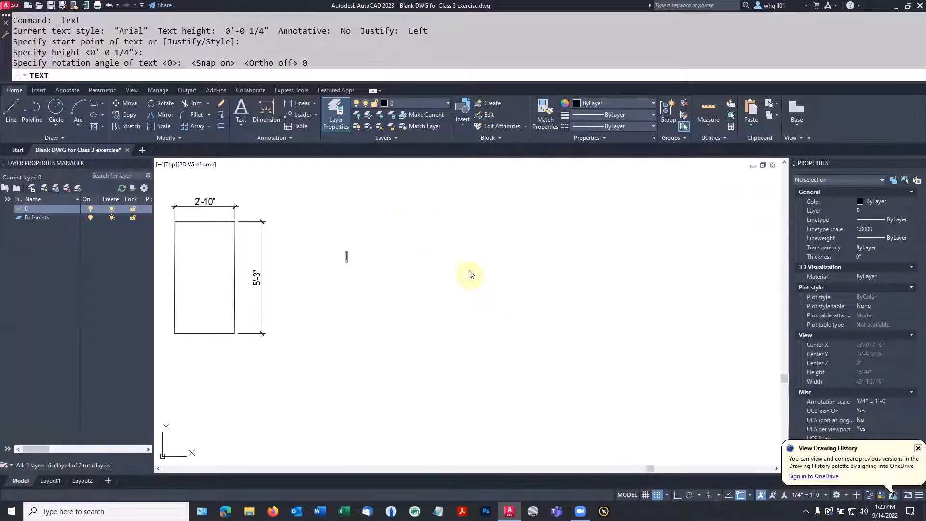
Step: Enter the text 'hello world'
{"action": "scroll", "coordinate": [352, 262], "scroll_direction": "up", "scroll_amount": 2}
{"action": "scroll", "coordinate": [352, 262], "scroll_direction": "up", "scroll_amount": 8}
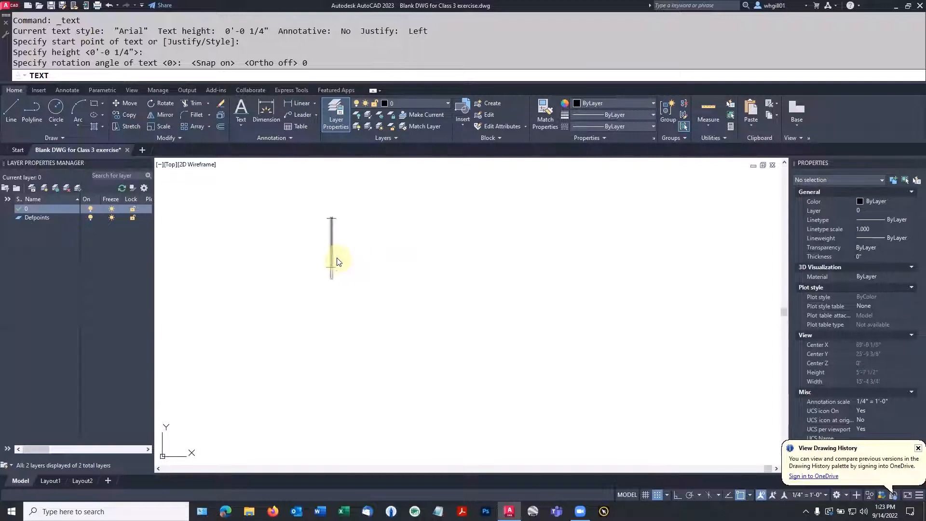
{"action": "scroll", "coordinate": [350, 268], "scroll_direction": "down", "scroll_amount": 3}
{"action": "type", "text": "hello"}
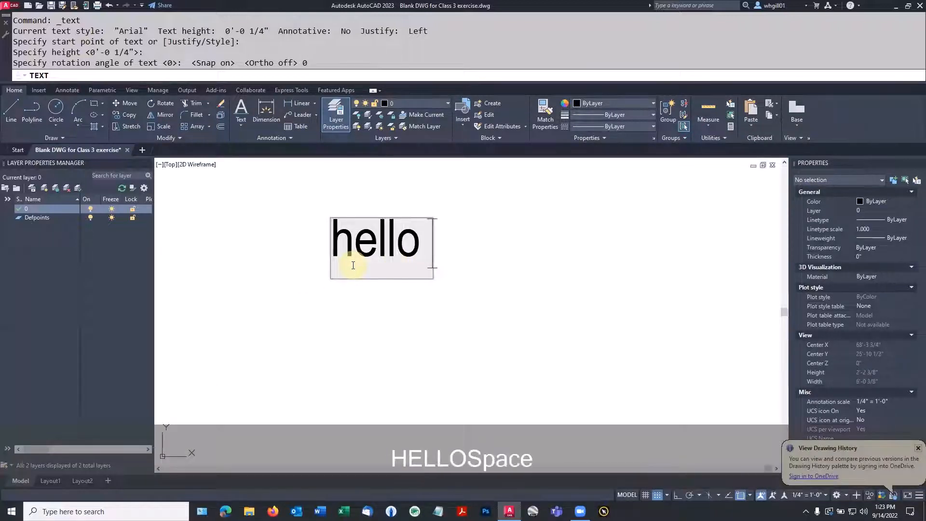
{"action": "type", "text": " world"}
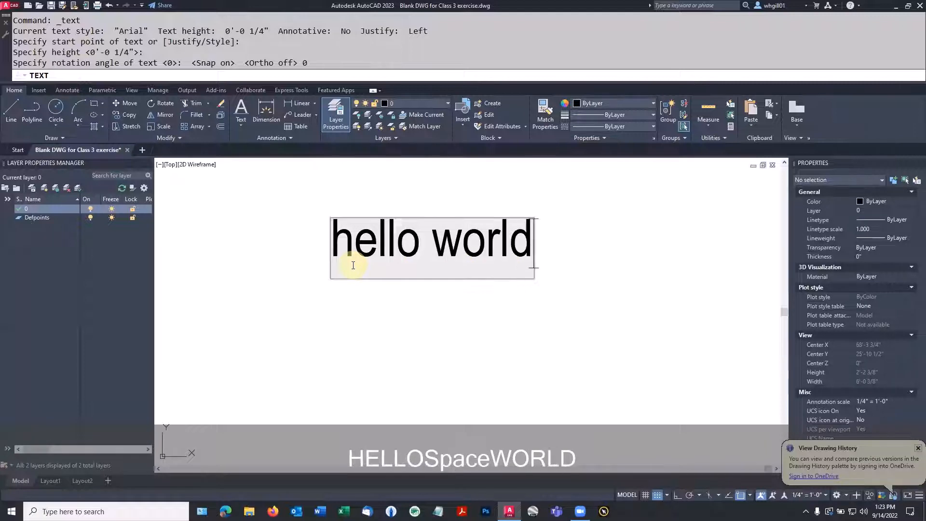
{"action": "key", "text": "Return"}
{"action": "key", "text": "Return"}
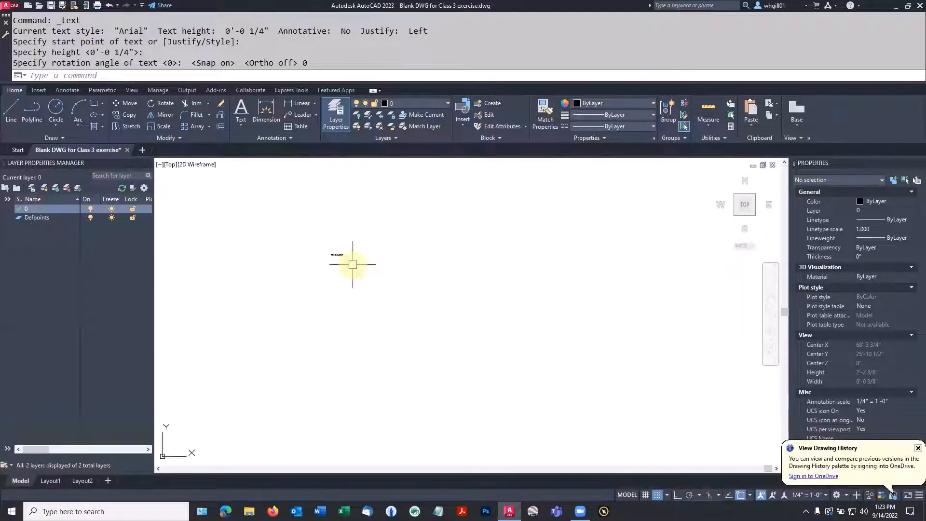
Step: Change the hello world text's height from 1/4" to 6" in the Properties palette
{"action": "scroll", "coordinate": [352, 265], "scroll_direction": "down", "scroll_amount": 8}
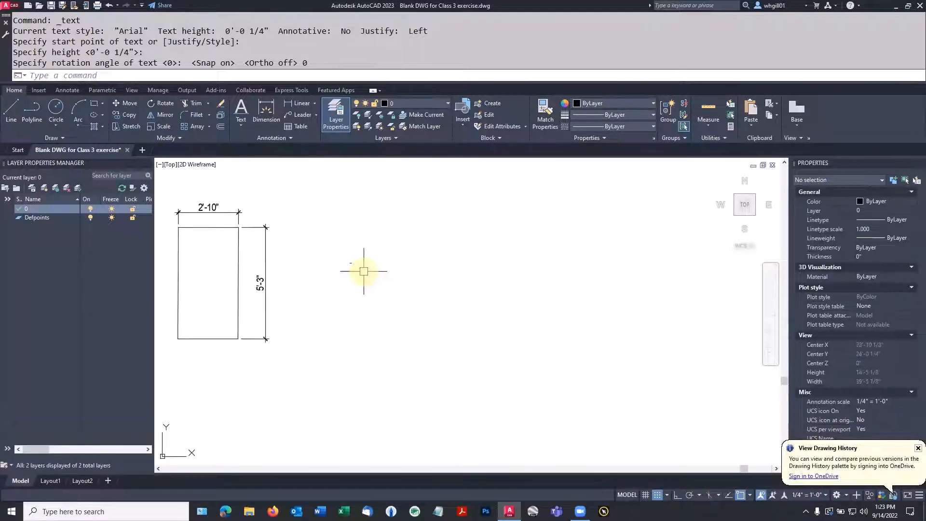
{"action": "middle_click_drag", "start_coordinate": [364, 268], "coordinate": [501, 292]}
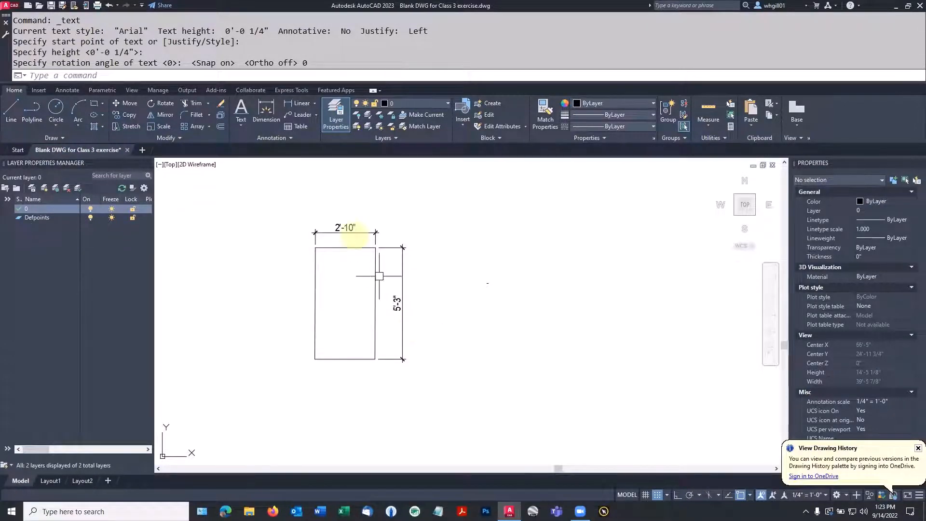
{"action": "scroll", "coordinate": [368, 262], "scroll_direction": "up", "scroll_amount": 2}
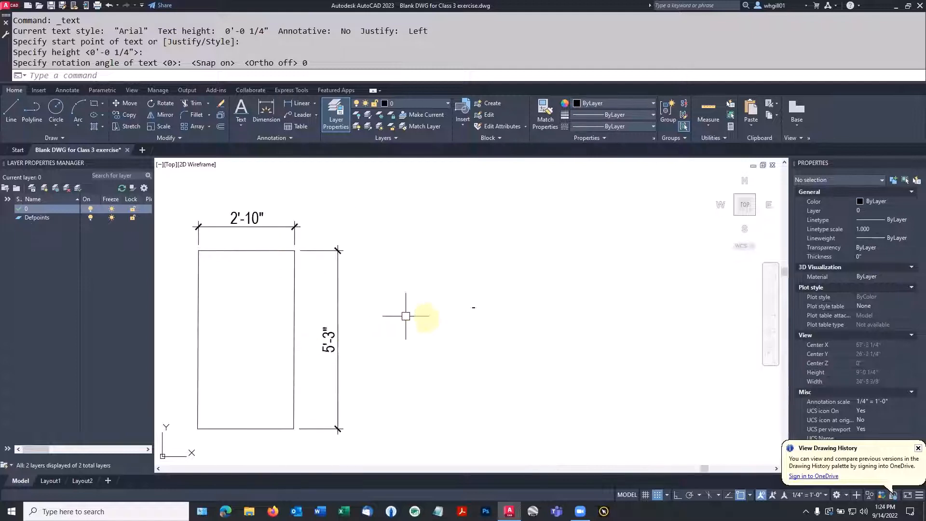
{"action": "scroll", "coordinate": [496, 306], "scroll_direction": "down", "scroll_amount": 2}
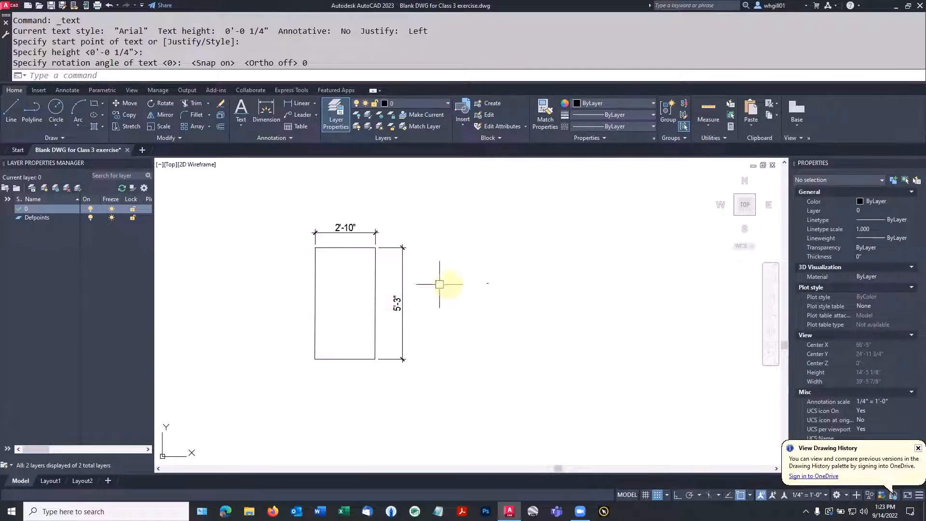
{"action": "scroll", "coordinate": [439, 284], "scroll_direction": "up", "scroll_amount": 2}
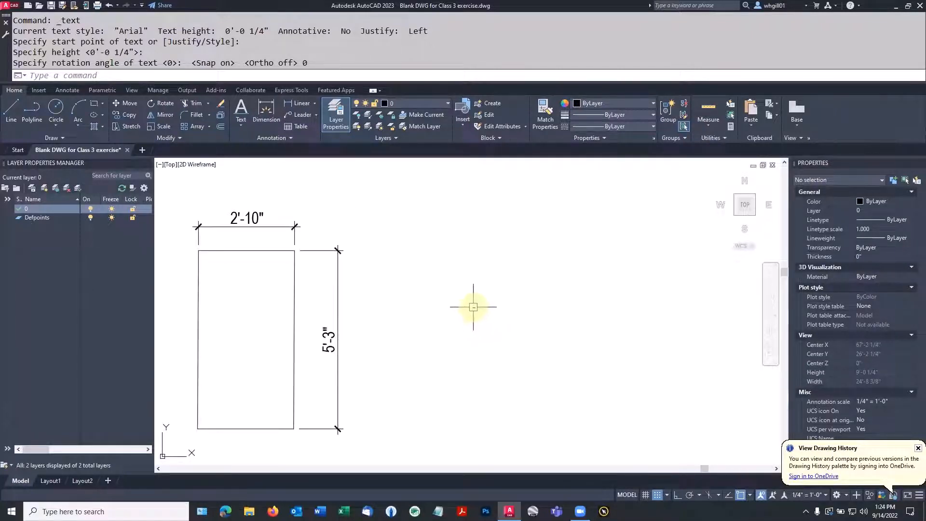
{"action": "left_click", "coordinate": [473, 307]}
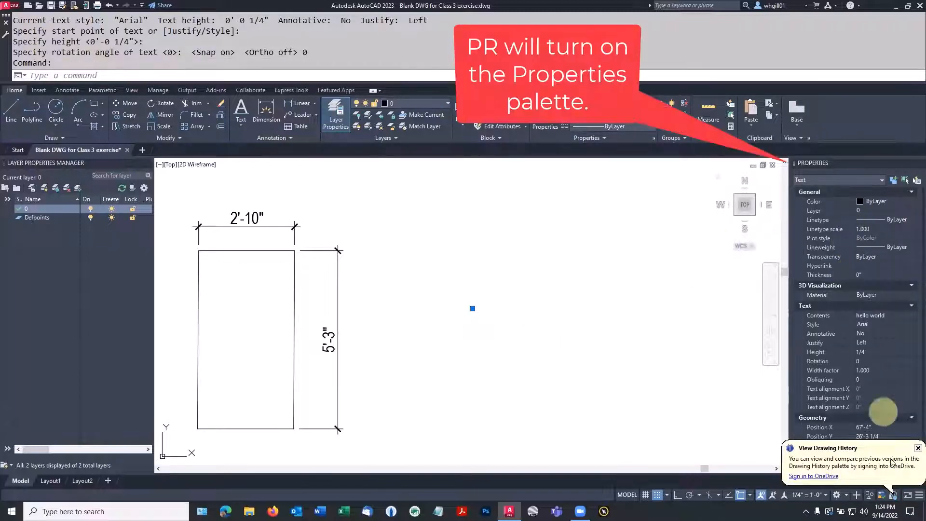
{"action": "left_click", "coordinate": [913, 450]}
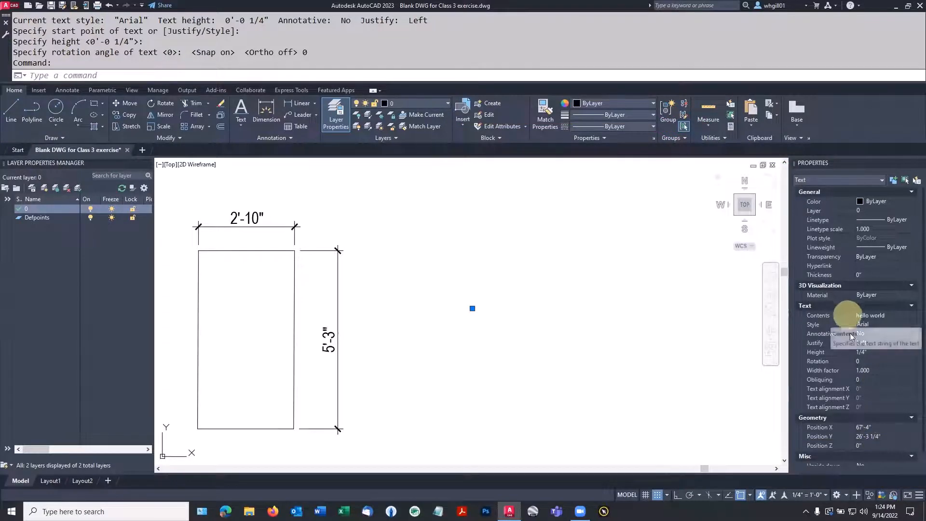
{"action": "left_click", "coordinate": [874, 352]}
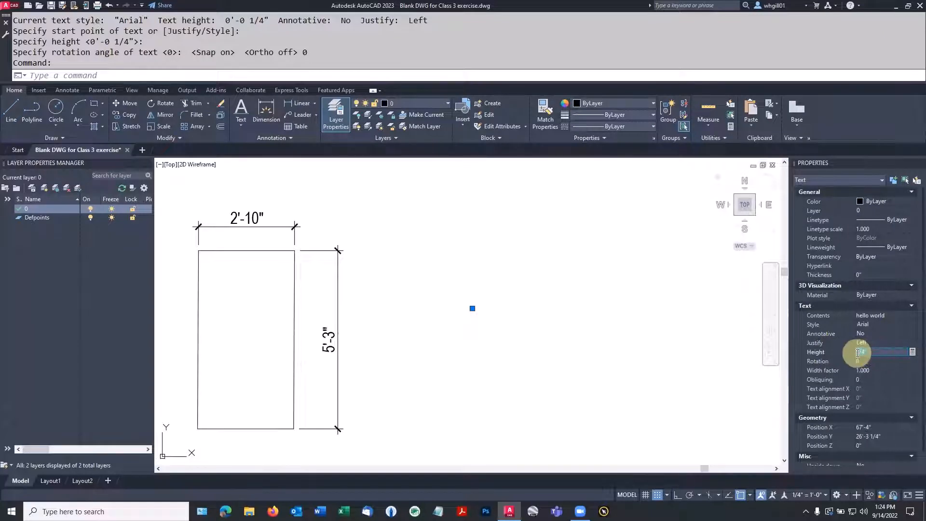
{"action": "type", "text": "6"}
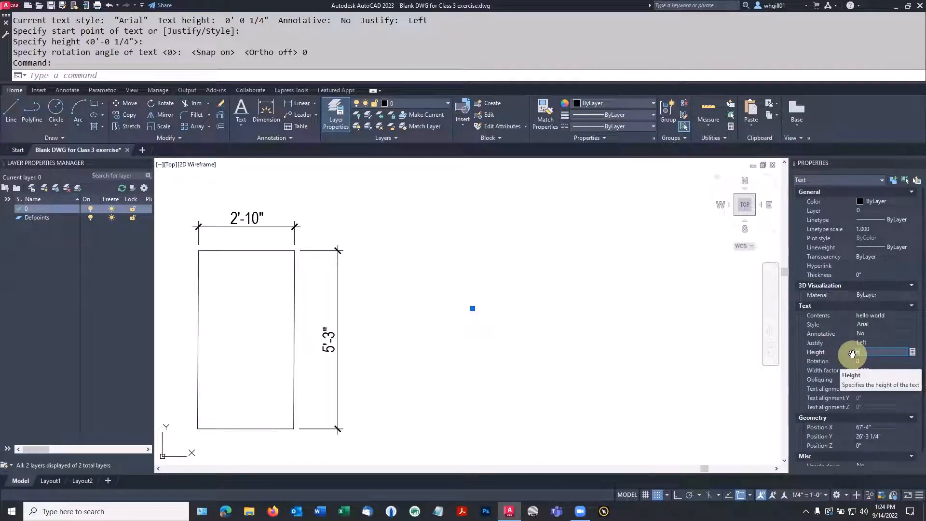
{"action": "key", "text": "Return"}
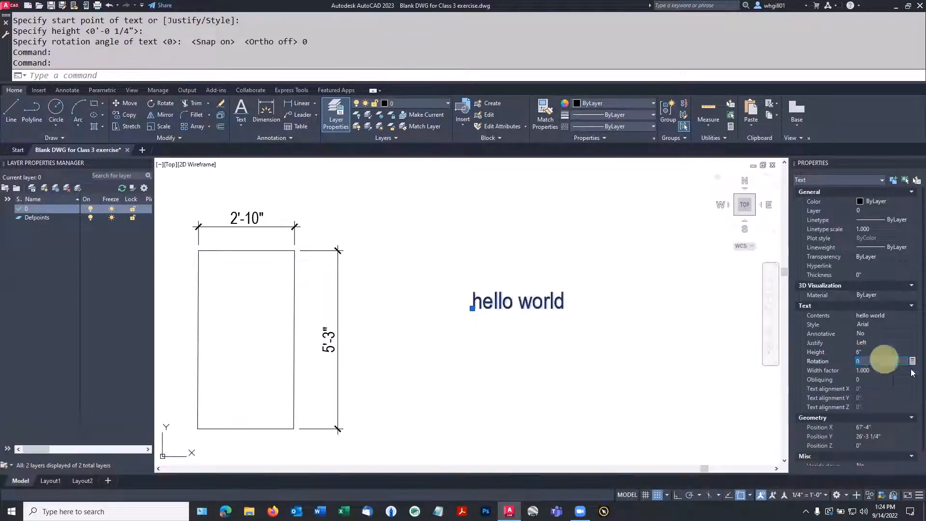
{"action": "key", "text": "Escape"}
{"action": "scroll", "coordinate": [413, 297], "scroll_direction": "up", "scroll_amount": 4}
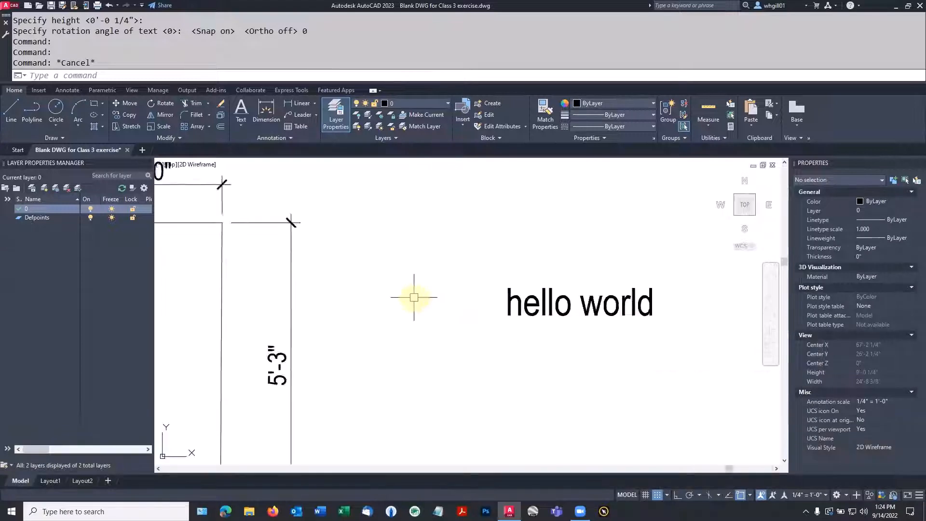
{"action": "middle_click_drag", "start_coordinate": [541, 325], "coordinate": [320, 336]}
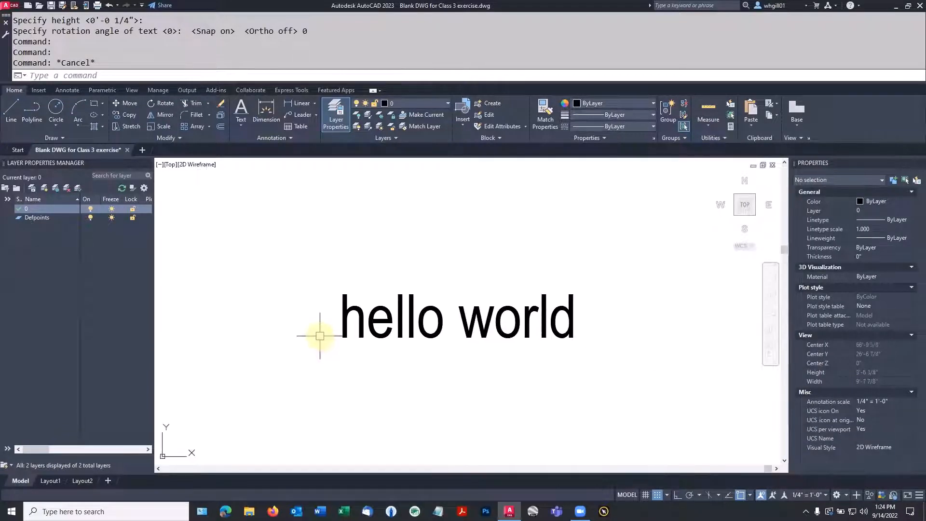
Step: Draw a line along the hello world text's baseline as an underline
{"action": "type", "text": "l"}
{"action": "key", "text": "space"}
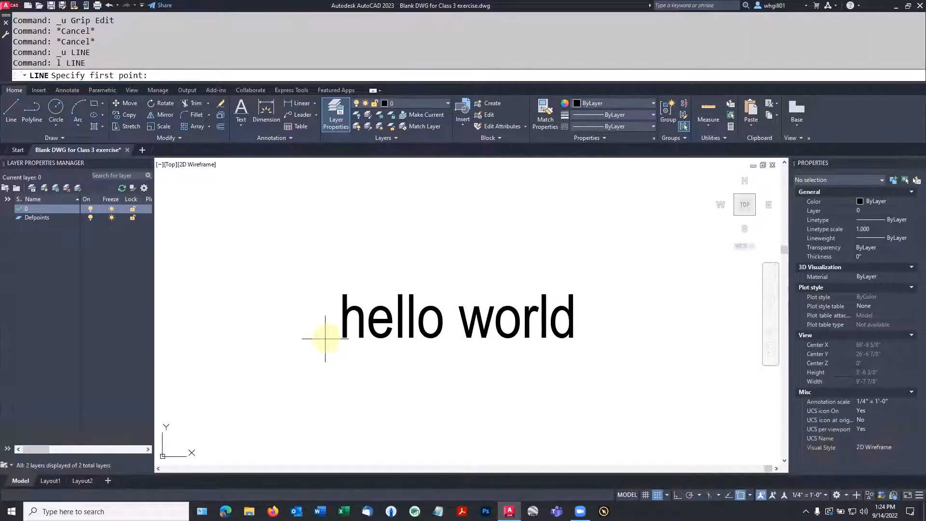
{"action": "left_click", "coordinate": [326, 339]}
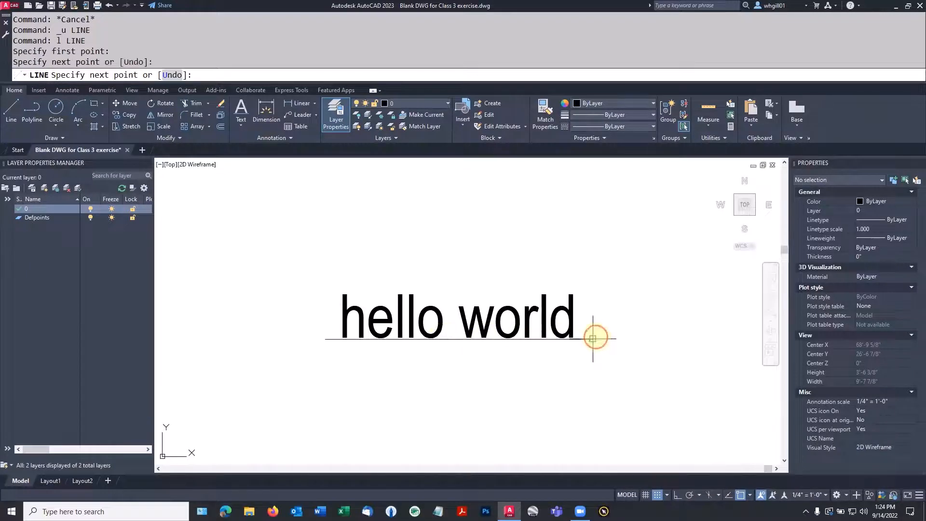
{"action": "key", "text": "Escape"}
Step: Offset the underline 6" upward so a matching line runs above the text
{"action": "type", "text": "OFFSET"}
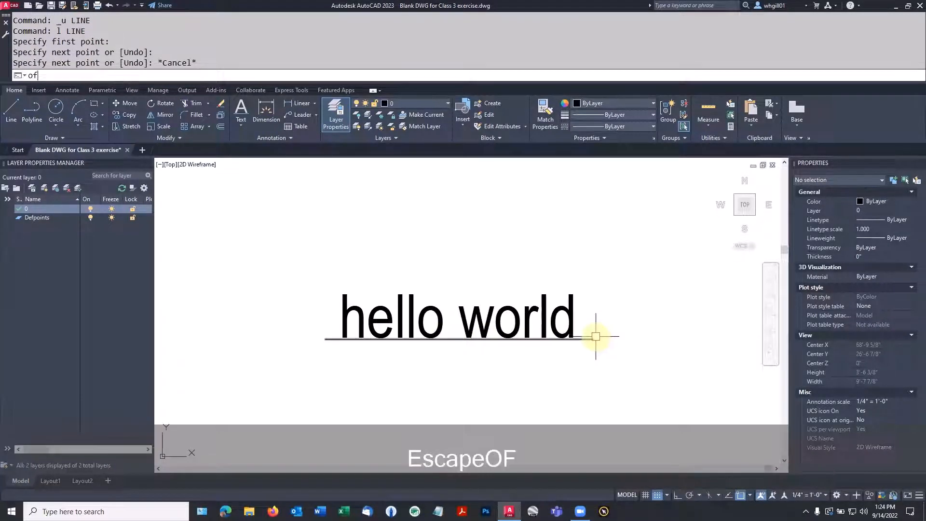
{"action": "key", "text": "Return"}
{"action": "type", "text": "6"}
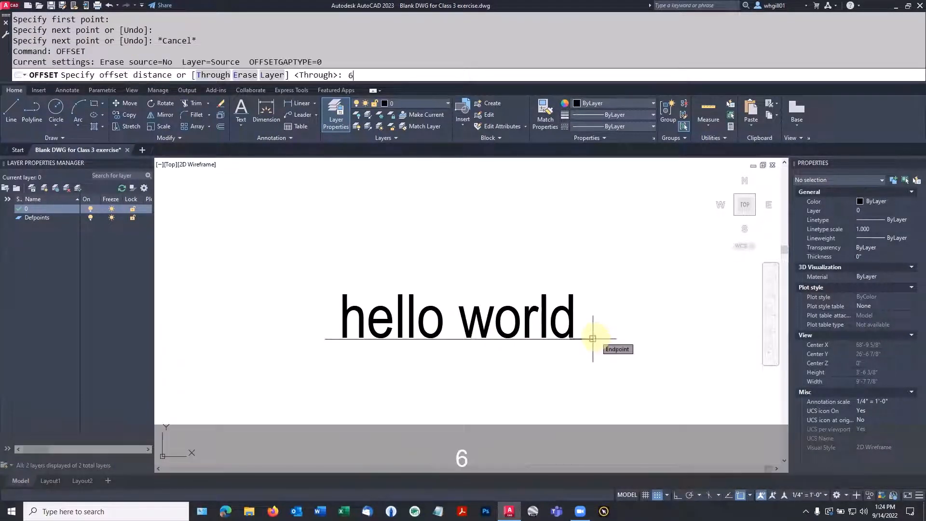
{"action": "key", "text": "Return"}
{"action": "left_click", "coordinate": [577, 340]}
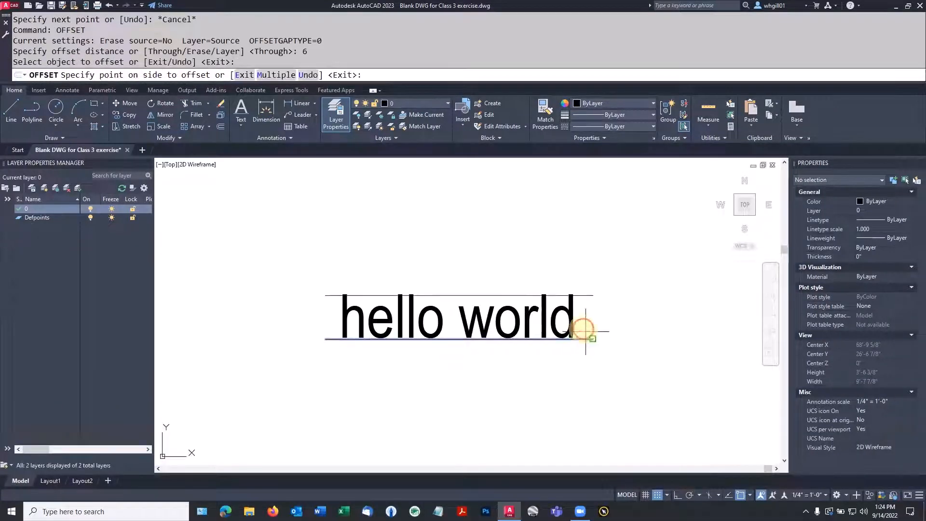
{"action": "left_click", "coordinate": [587, 293]}
{"action": "key", "text": "Escape"}
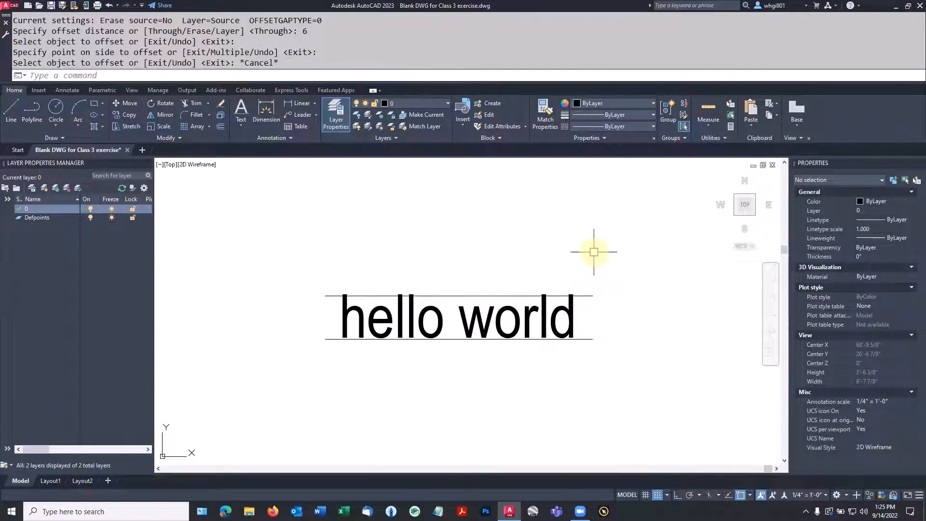
{"action": "scroll", "coordinate": [593, 253], "scroll_direction": "down", "scroll_amount": 3}
Step: Copy the hello world text with its underline up and to the left
{"action": "type", "text": "COPY"}
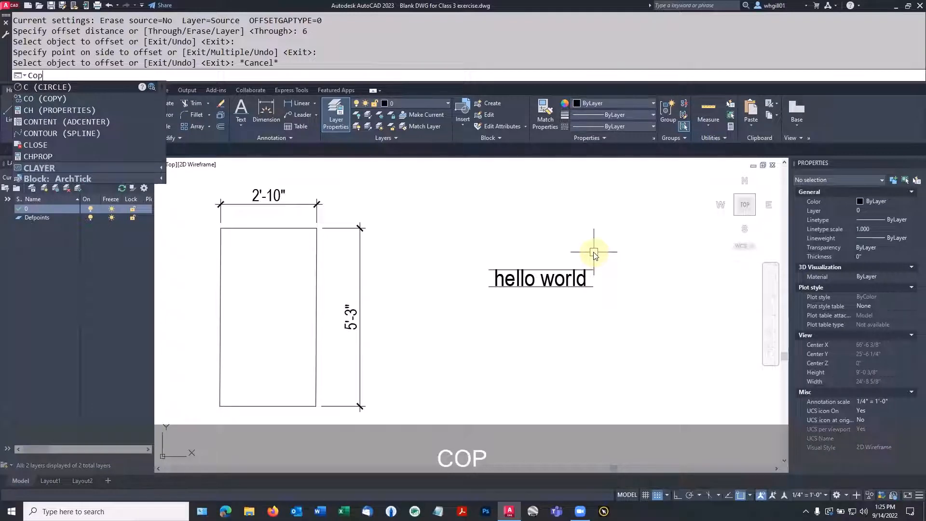
{"action": "key", "text": "space"}
{"action": "left_click", "coordinate": [554, 278]}
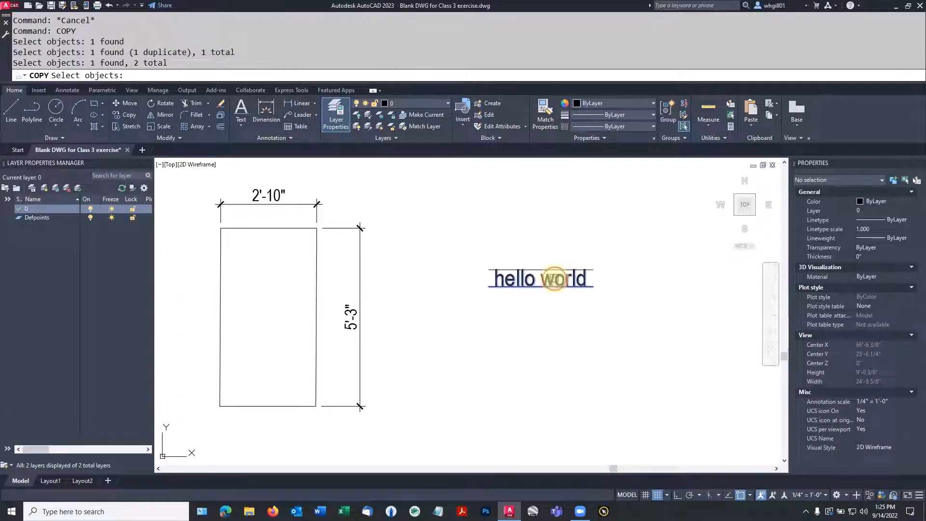
{"action": "key", "text": "space"}
{"action": "left_click", "coordinate": [589, 269]}
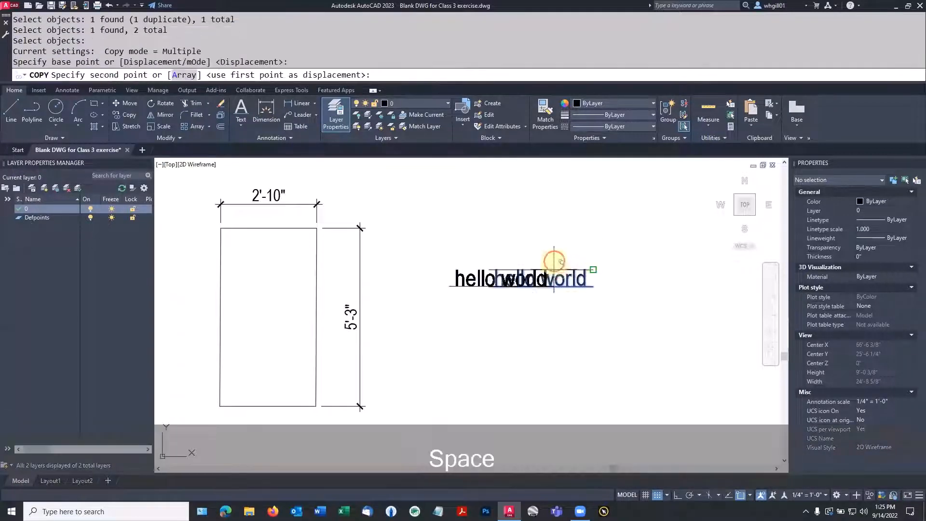
{"action": "left_click", "coordinate": [554, 232]}
{"action": "key", "text": "space"}
Step: Copy just the new hello world text higher up to the top of the drawing
{"action": "key", "text": "space"}
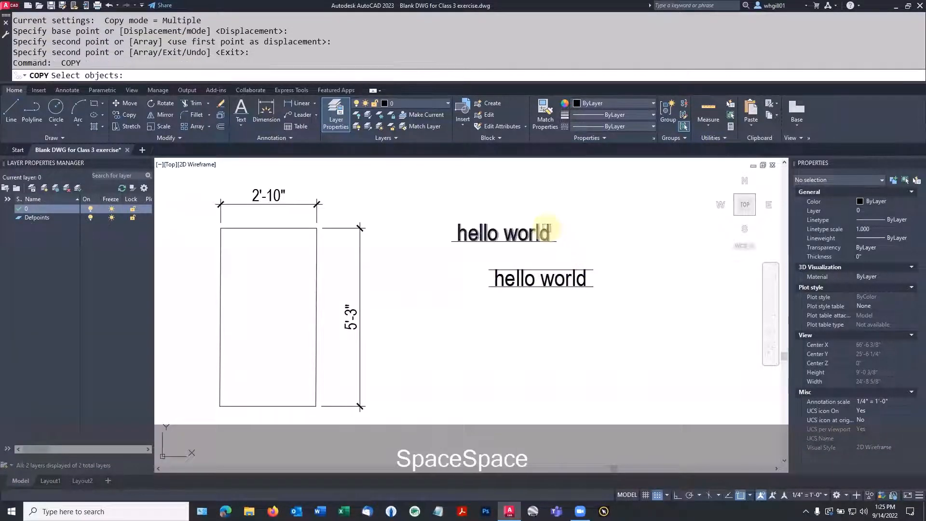
{"action": "left_click", "coordinate": [552, 233]}
{"action": "key", "text": "space"}
{"action": "left_click", "coordinate": [555, 240]}
{"action": "left_click", "coordinate": [537, 200]}
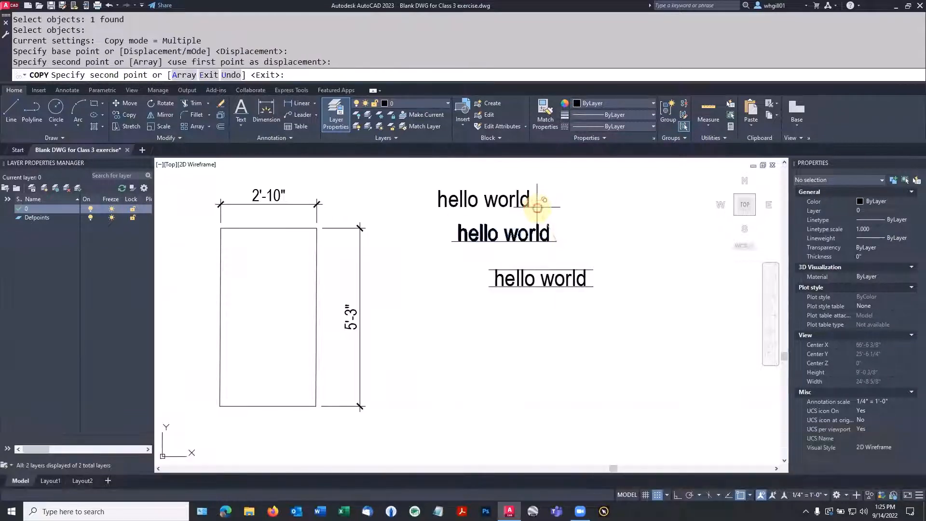
{"action": "key", "text": "Escape"}
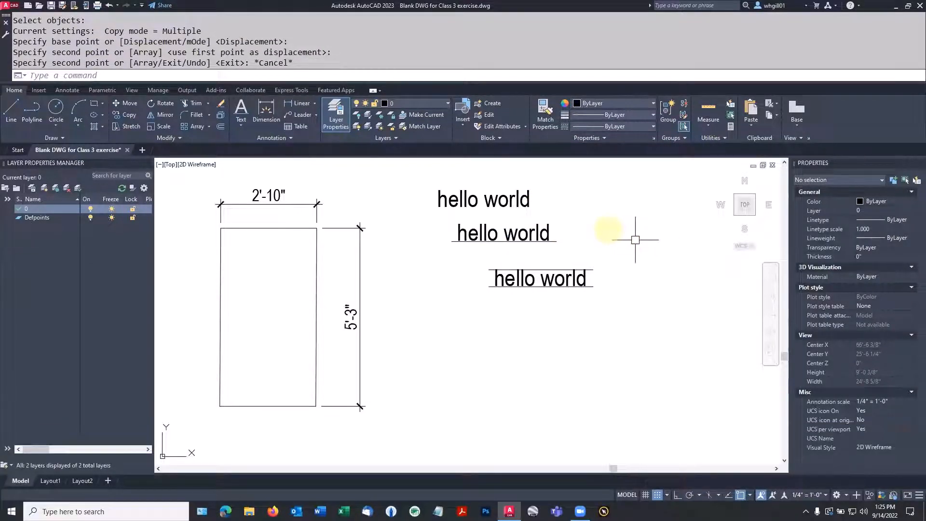
{"action": "left_click", "coordinate": [489, 199]}
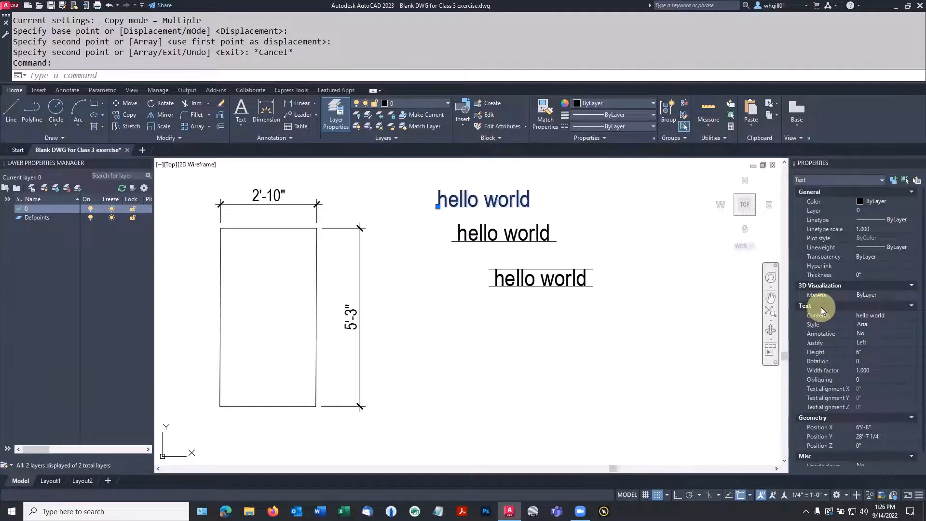
Step: Set the top hello world text's Justify property to Middle center
{"action": "left_click", "coordinate": [902, 324]}
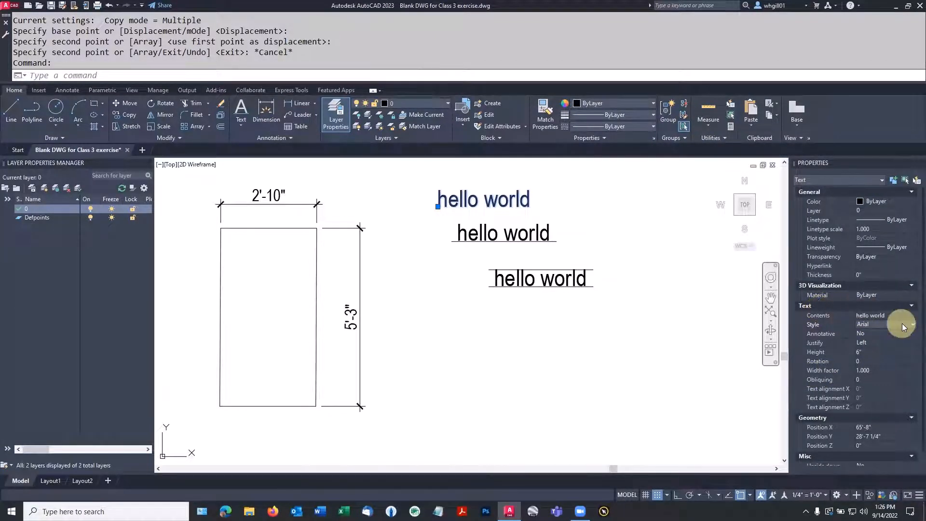
{"action": "left_click", "coordinate": [864, 342]}
{"action": "left_click", "coordinate": [866, 341]}
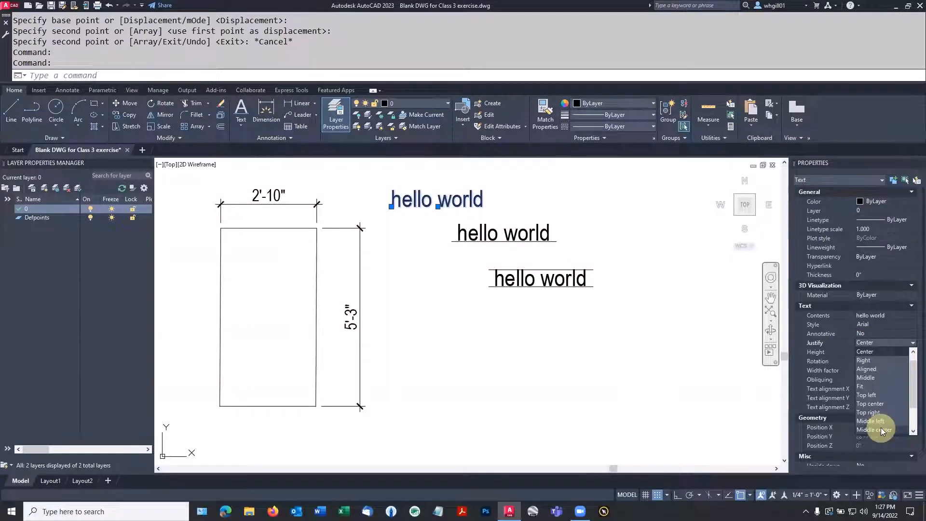
{"action": "left_click", "coordinate": [881, 429]}
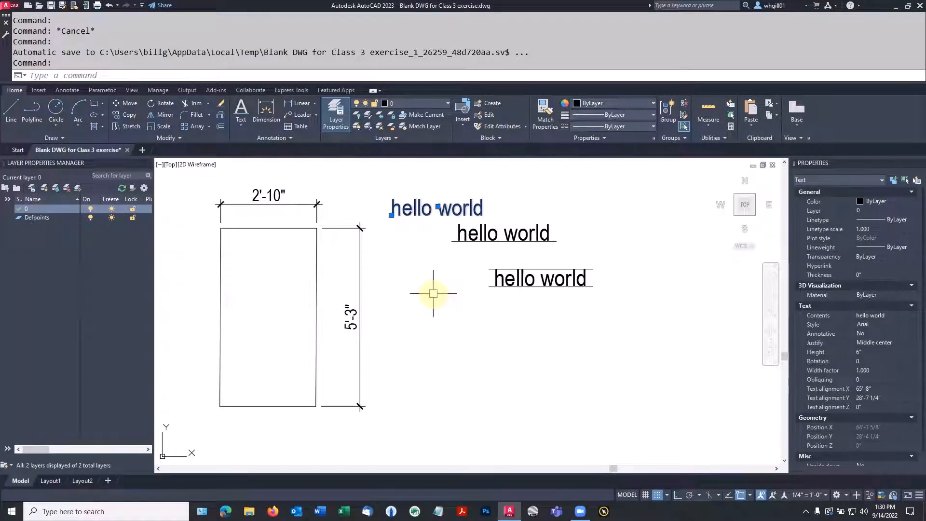
Step: Add 8"-high single-line text reading 'type 8" high' at 0 rotation
{"action": "type", "text": "TEXT"}
{"action": "key", "text": "Return"}
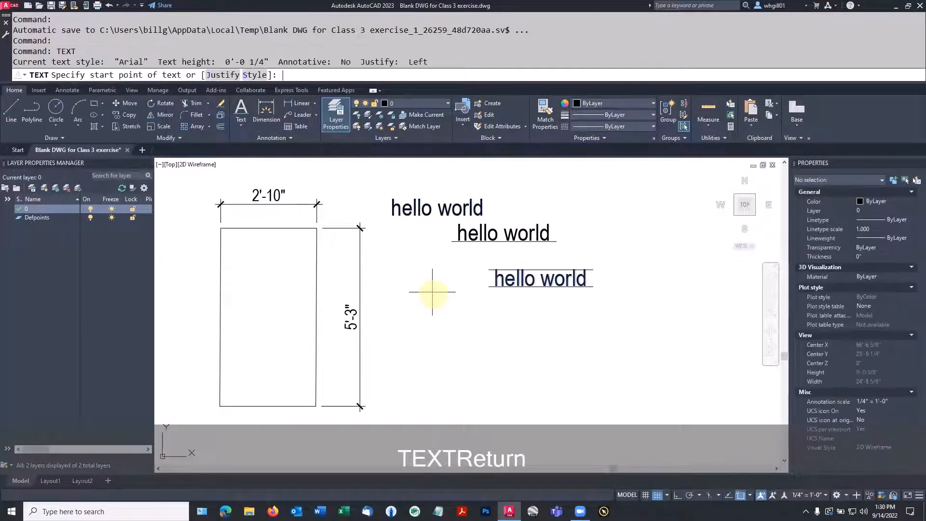
{"action": "left_click", "coordinate": [441, 335]}
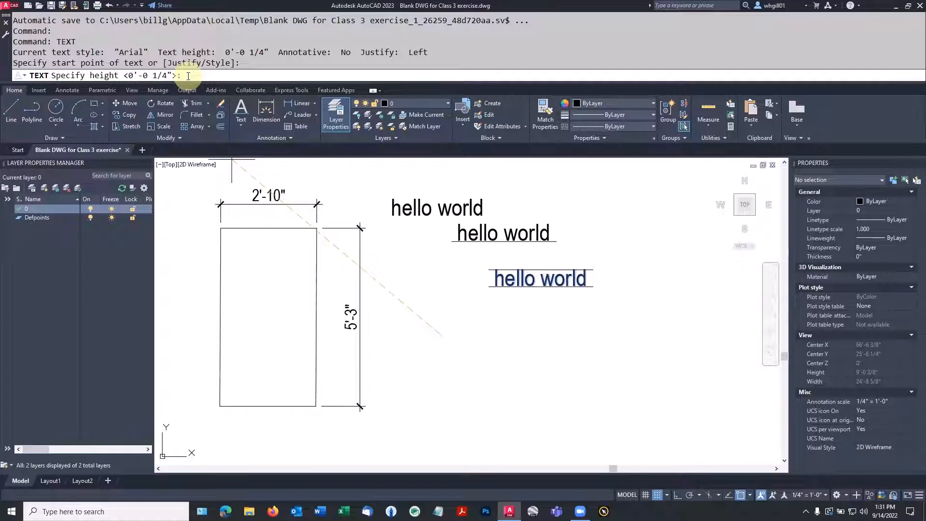
{"action": "type", "text": "8"}
{"action": "key", "text": "Return"}
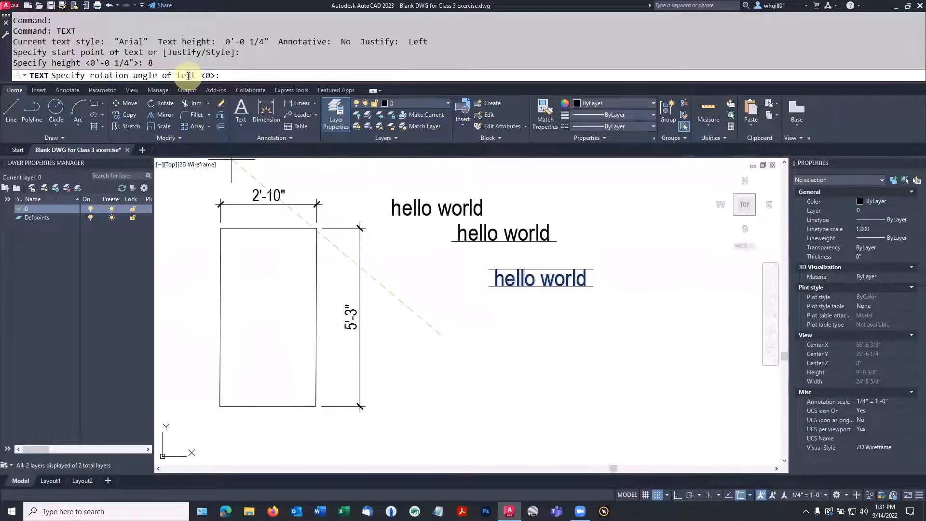
{"action": "type", "text": "0"}
{"action": "key", "text": "Return"}
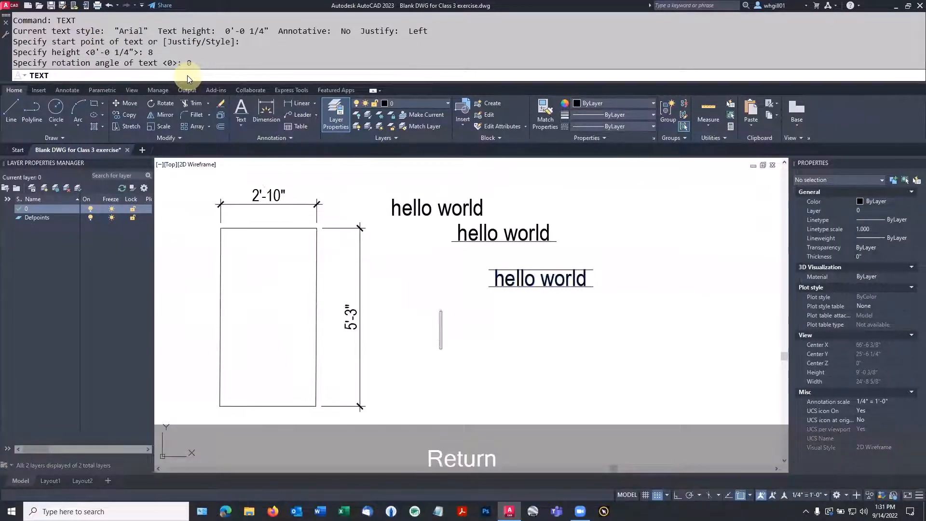
{"action": "type", "text": "yp"}
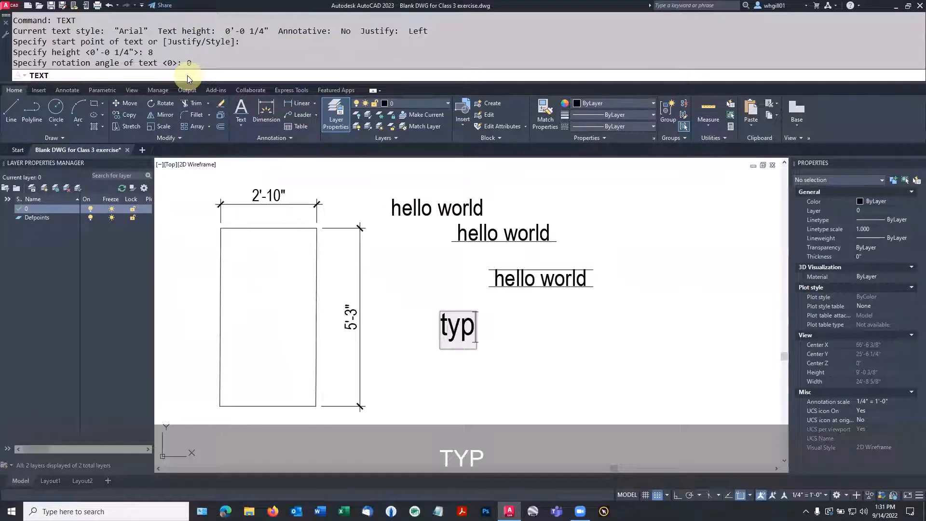
{"action": "type", "text": "e 8: high"}
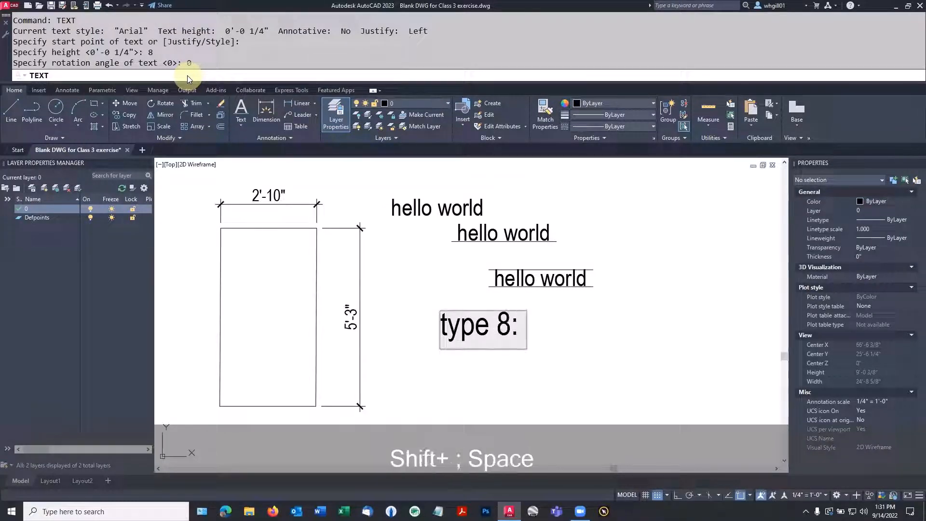
{"action": "key", "text": "BackSpace"}
{"action": "key", "text": "BackSpace"}
{"action": "key", "text": "BackSpace"}
{"action": "key", "text": "BackSpace"}
{"action": "key", "text": "BackSpace"}
{"action": "key", "text": "BackSpace"}
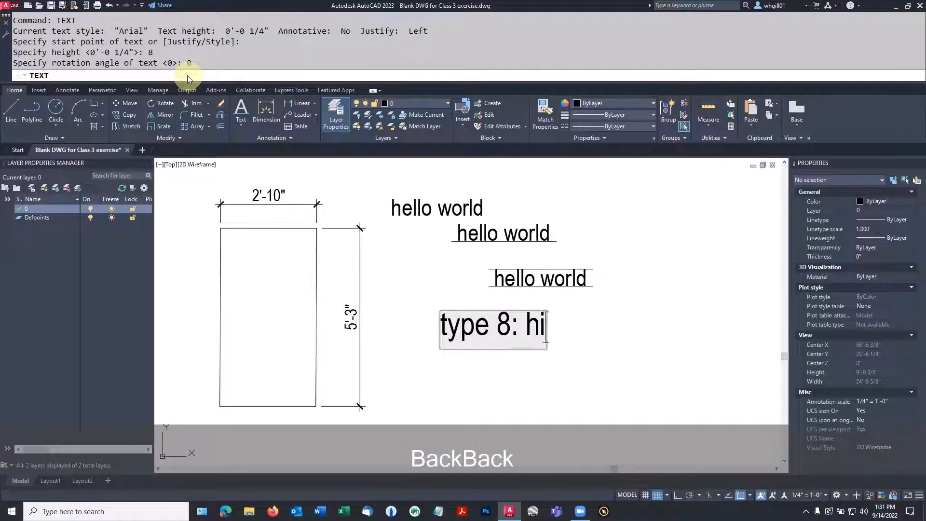
{"action": "type", "text": "\" high"}
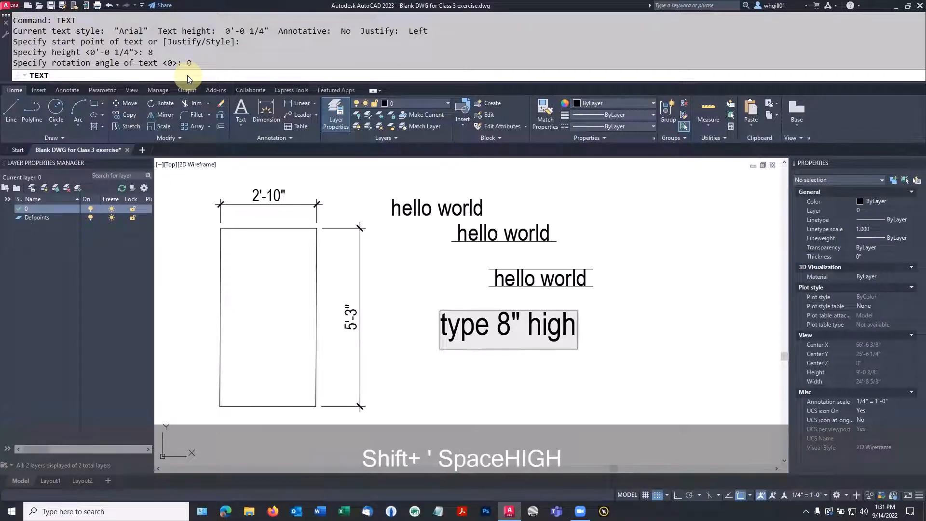
{"action": "key", "text": "Return"}
{"action": "key", "text": "Return"}
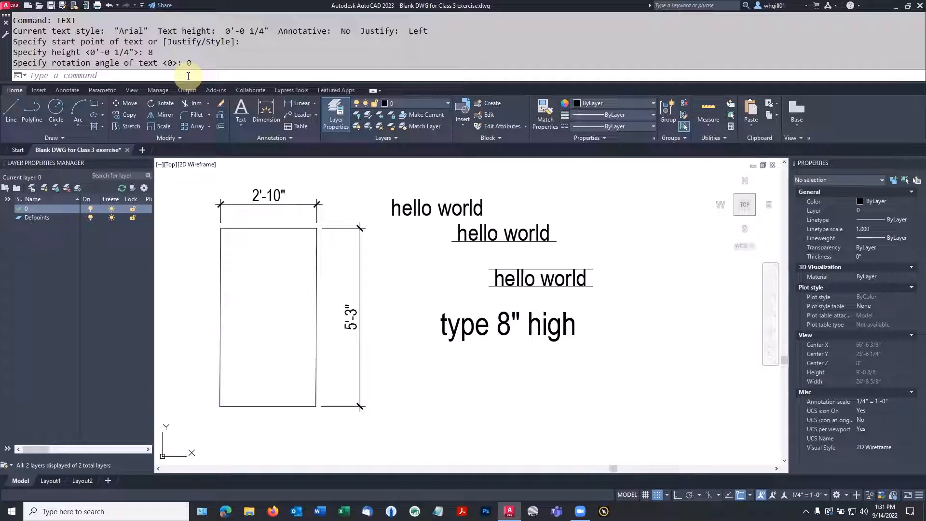
Step: Add a second 8" line reading 'more 8" text' below the first
{"action": "type", "text": "TEXT"}
{"action": "key", "text": "Return"}
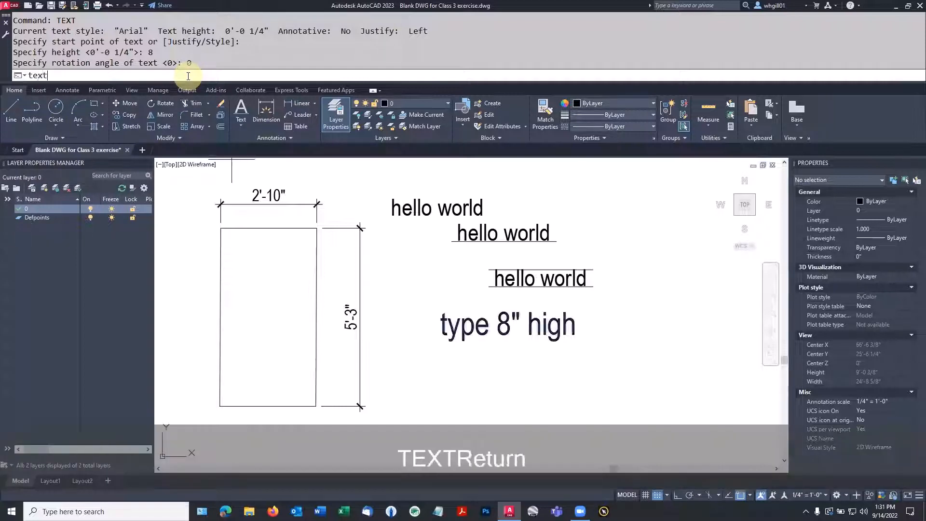
{"action": "left_click", "coordinate": [440, 391]}
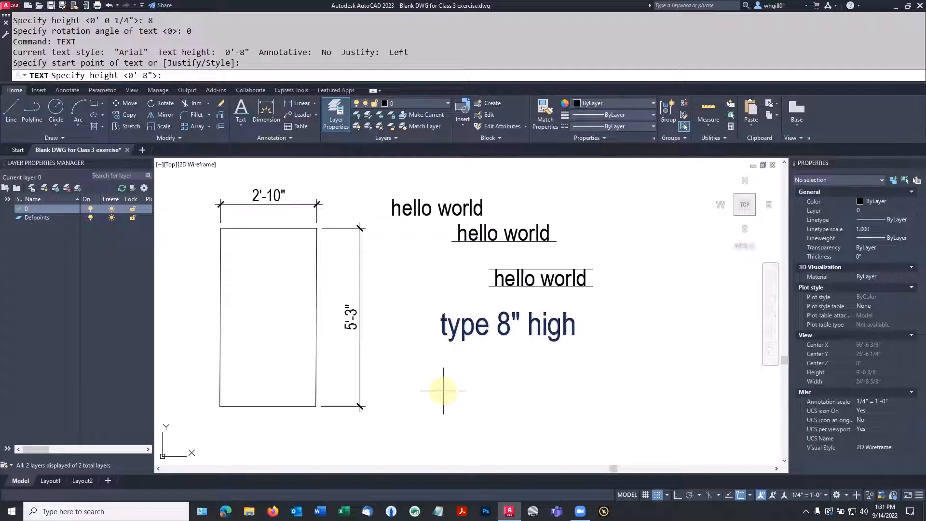
{"action": "key", "text": "Return"}
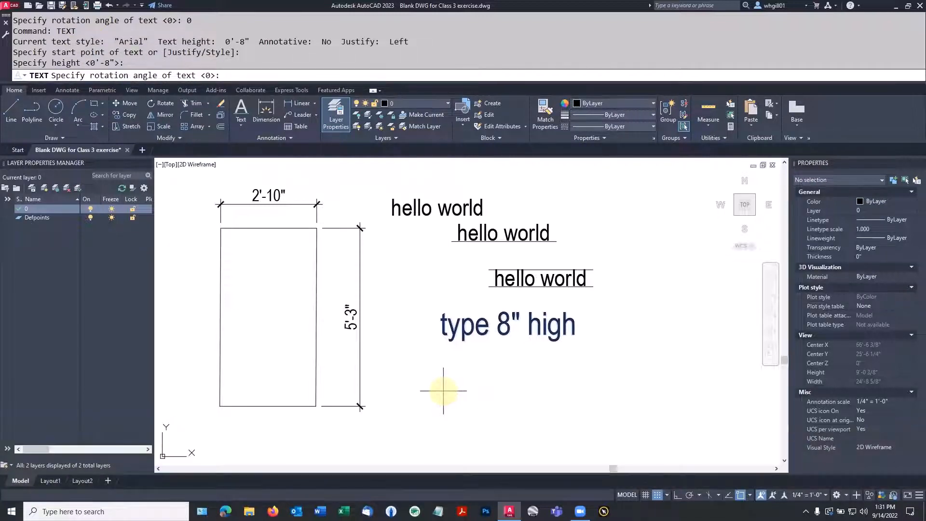
{"action": "key", "text": "Return"}
{"action": "type", "text": "mor"}
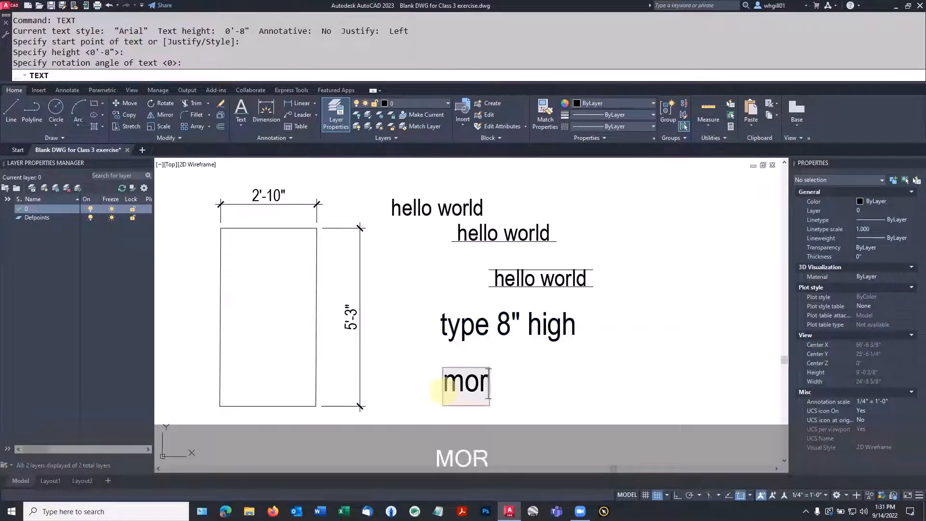
{"action": "type", "text": "e 8\" text"}
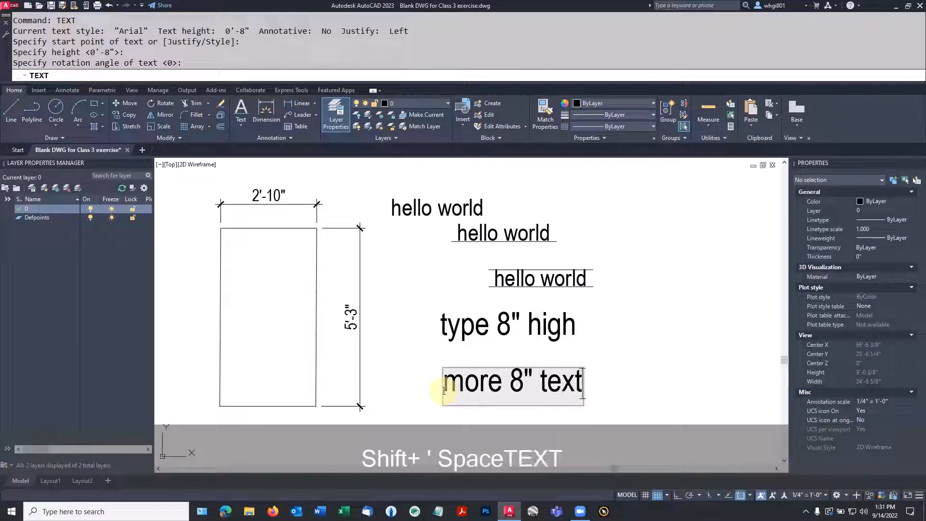
{"action": "key", "text": "Return"}
{"action": "key", "text": "Return"}
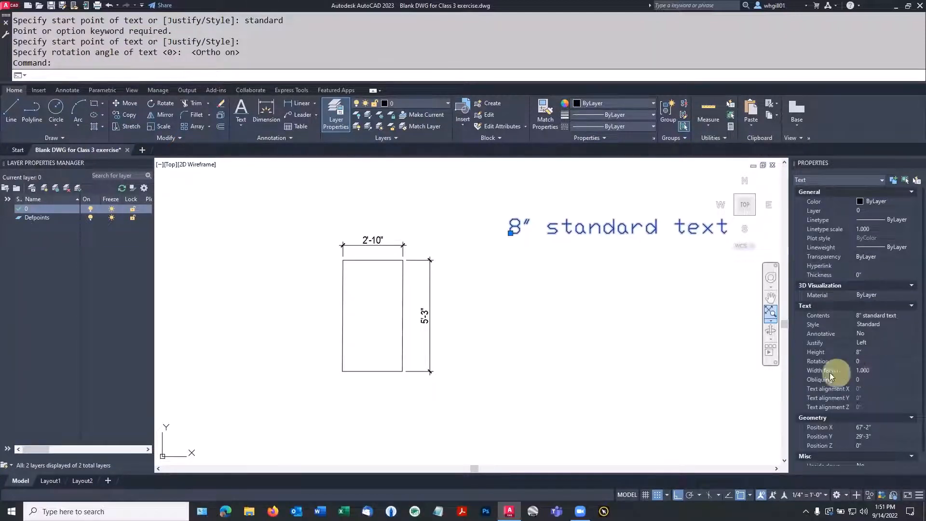
Step: Give the 8" standard text a width factor of 1.5, correcting the mistaken 11.5
{"action": "key", "text": "Escape"}
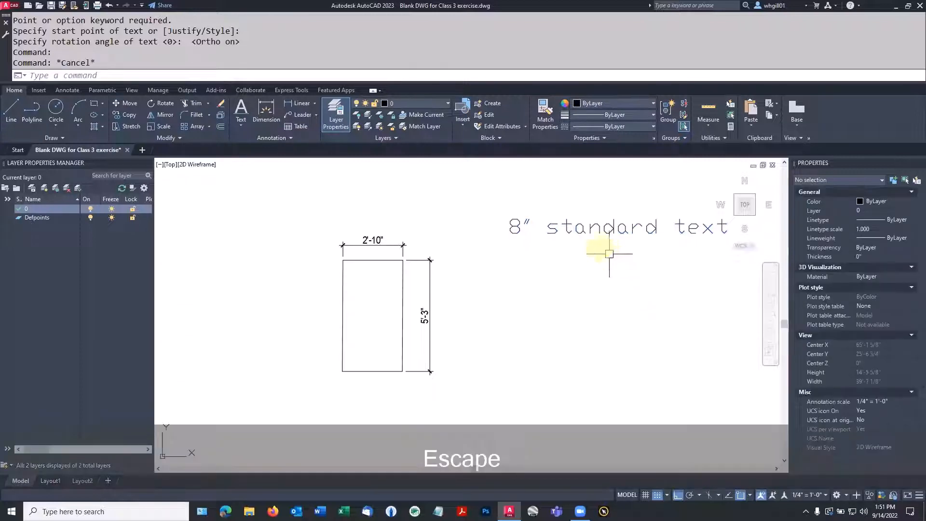
{"action": "left_click", "coordinate": [573, 227]}
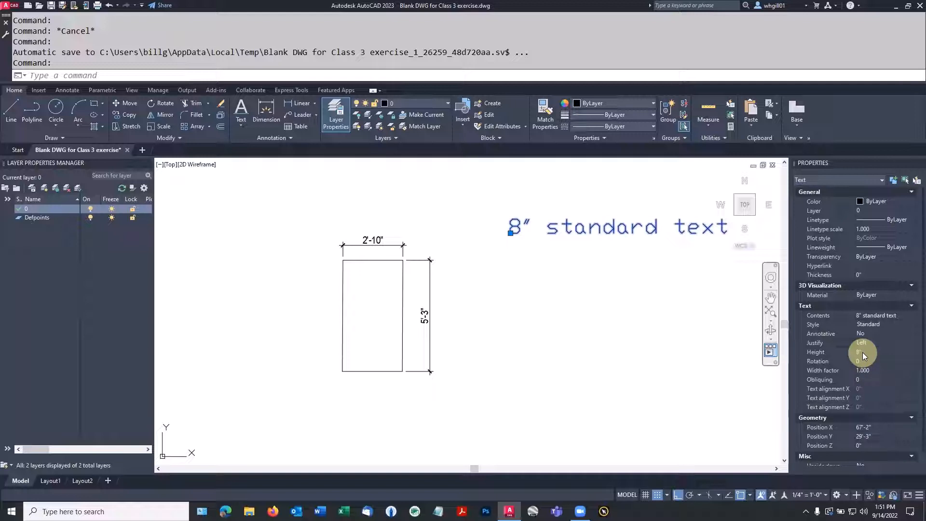
{"action": "left_click", "coordinate": [885, 362]}
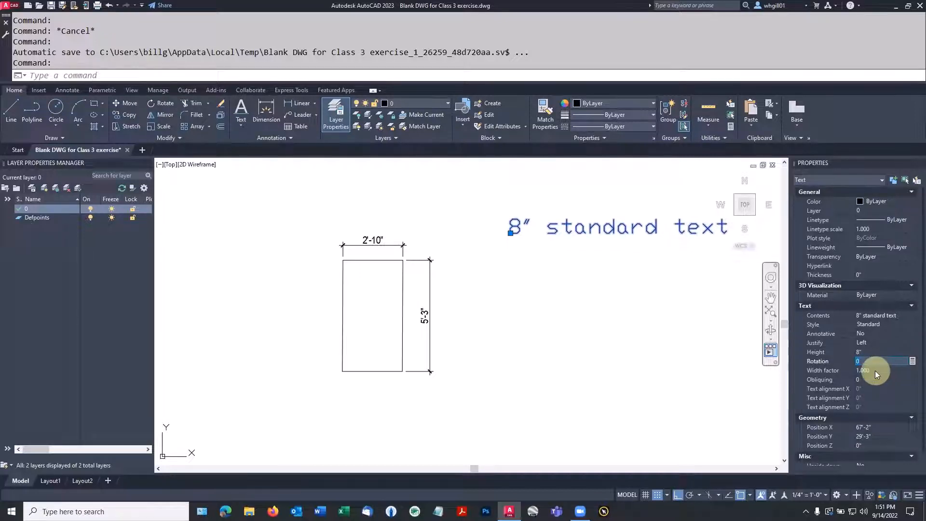
{"action": "left_click", "coordinate": [876, 370]}
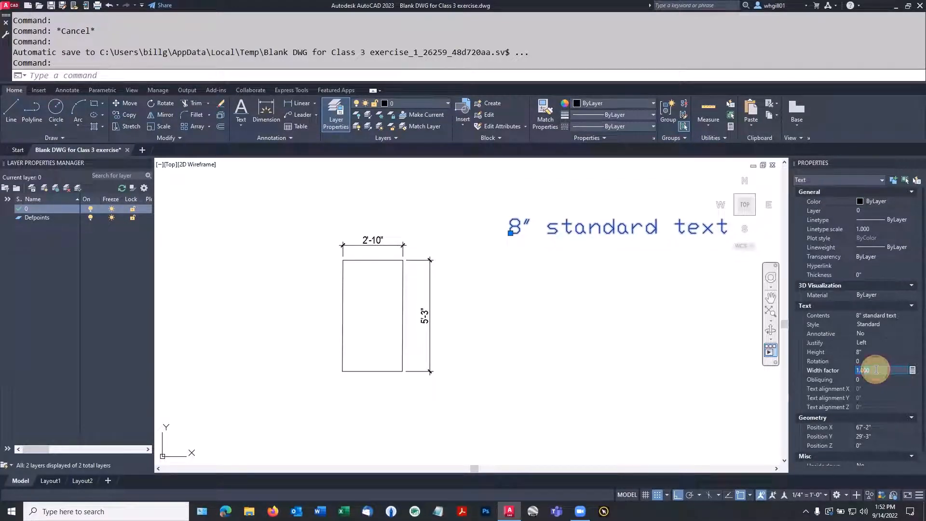
{"action": "type", "text": "1.5"}
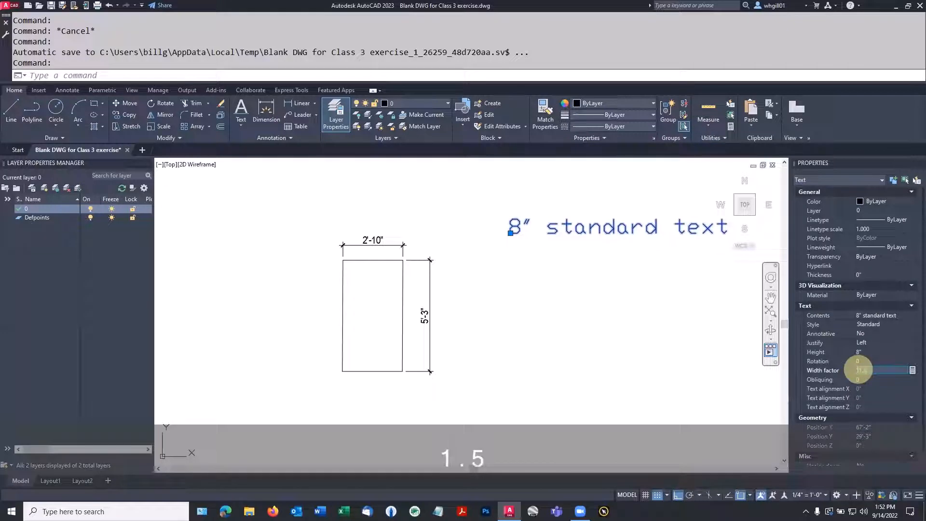
{"action": "key", "text": "Return"}
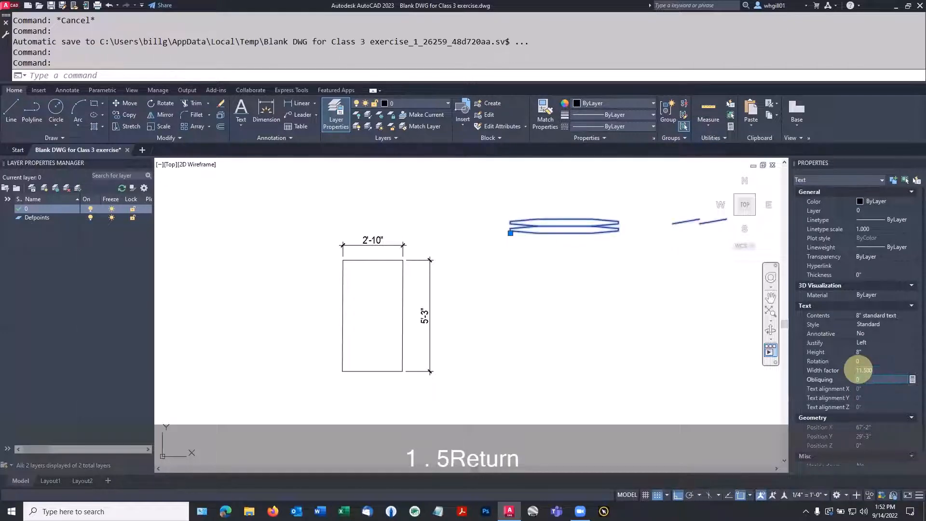
{"action": "scroll", "coordinate": [734, 327], "scroll_direction": "down", "scroll_amount": 5}
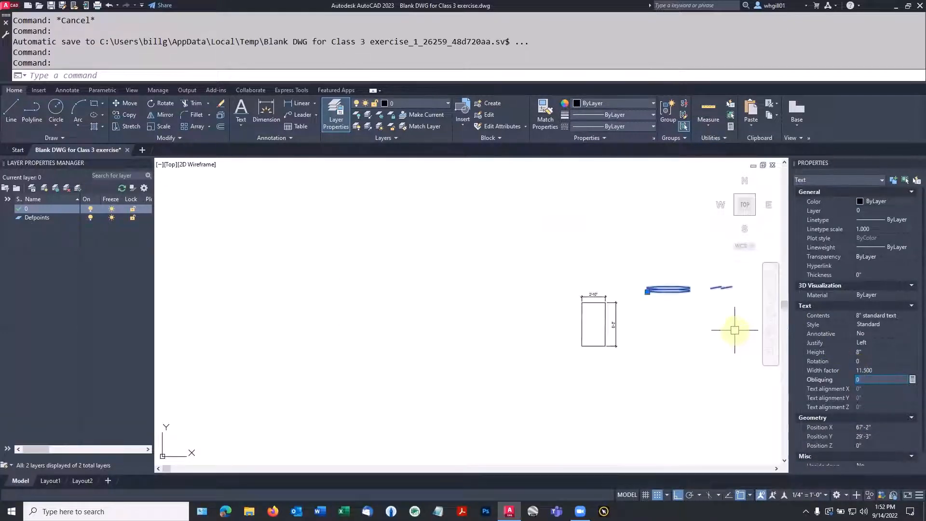
{"action": "mouse_move", "coordinate": [726, 328]}
{"action": "middle_mouse_down"}
{"action": "mouse_move", "coordinate": [701, 337]}
{"action": "mouse_move", "coordinate": [442, 337]}
{"action": "middle_mouse_up"}
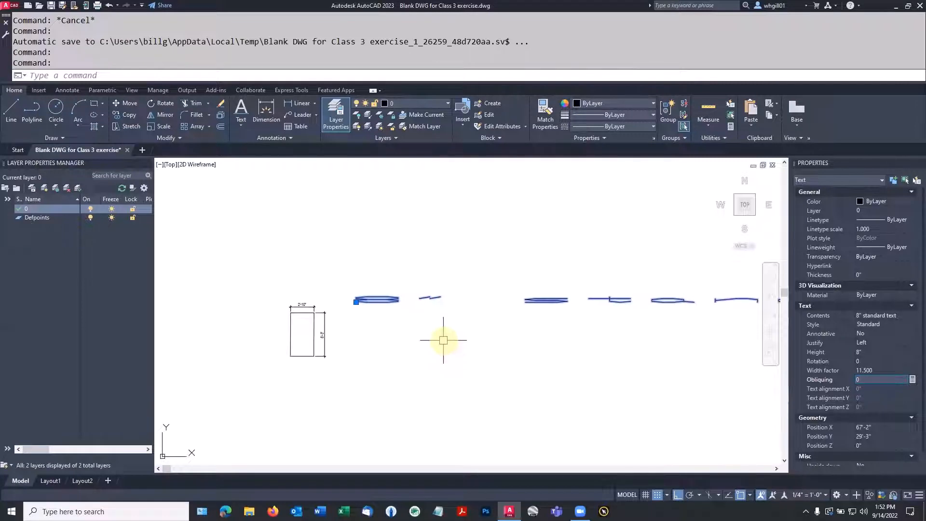
{"action": "left_click", "coordinate": [881, 370]}
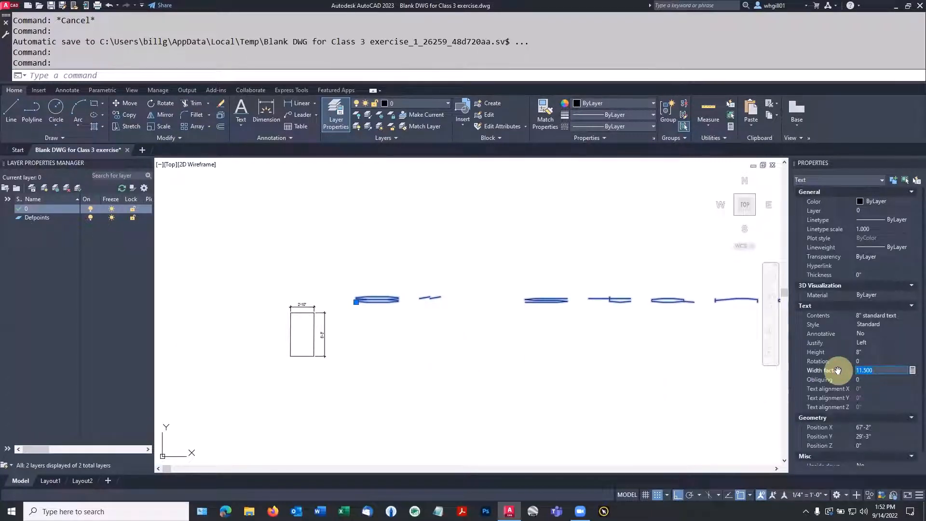
{"action": "type", "text": "1.5"}
{"action": "key", "text": "Return"}
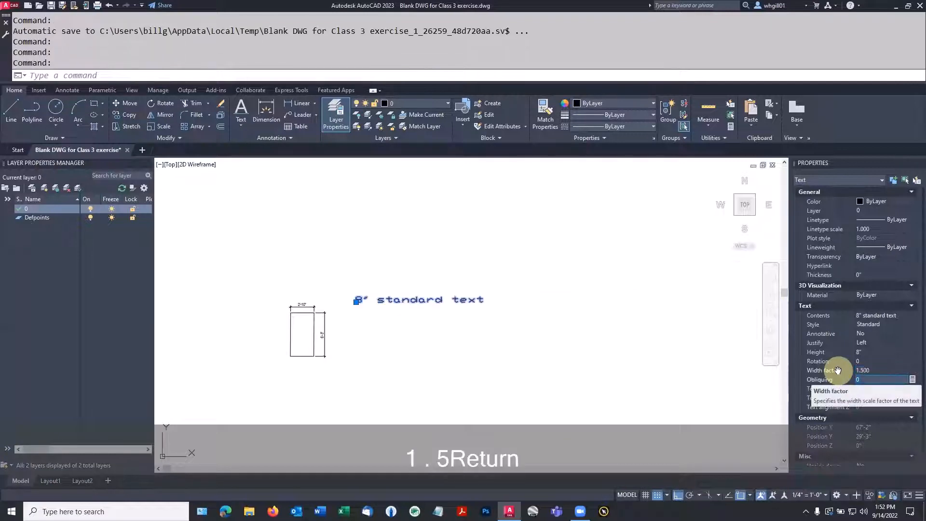
Step: Change the text's width factor to .5 to narrow it
{"action": "scroll", "coordinate": [430, 306], "scroll_direction": "up", "scroll_amount": 7}
{"action": "scroll", "coordinate": [431, 306], "scroll_direction": "down", "scroll_amount": 3}
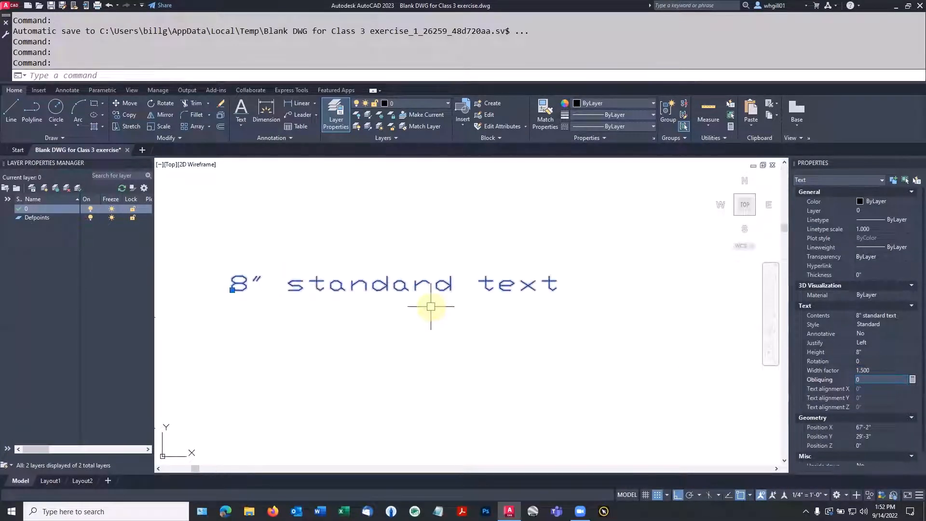
{"action": "left_click", "coordinate": [879, 369]}
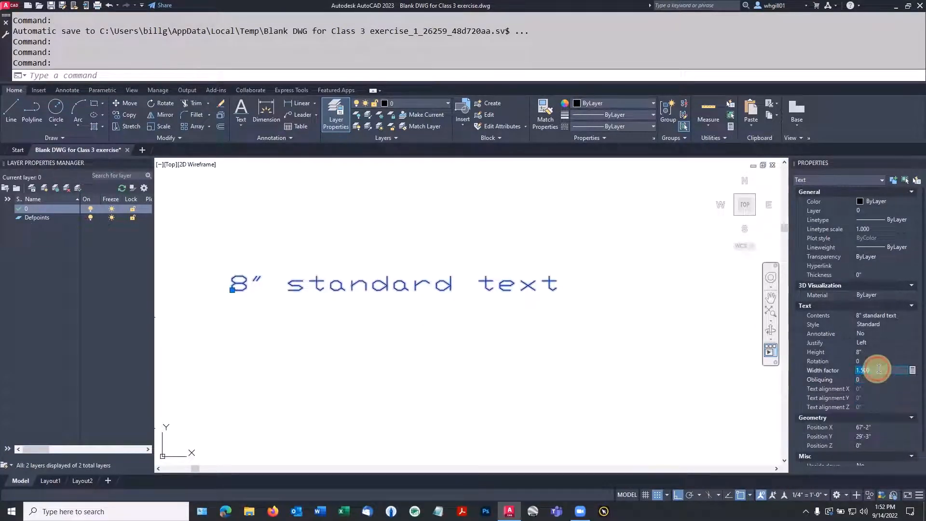
{"action": "left_click_drag", "start_coordinate": [879, 369], "coordinate": [854, 369]}
{"action": "type", "text": ".5"}
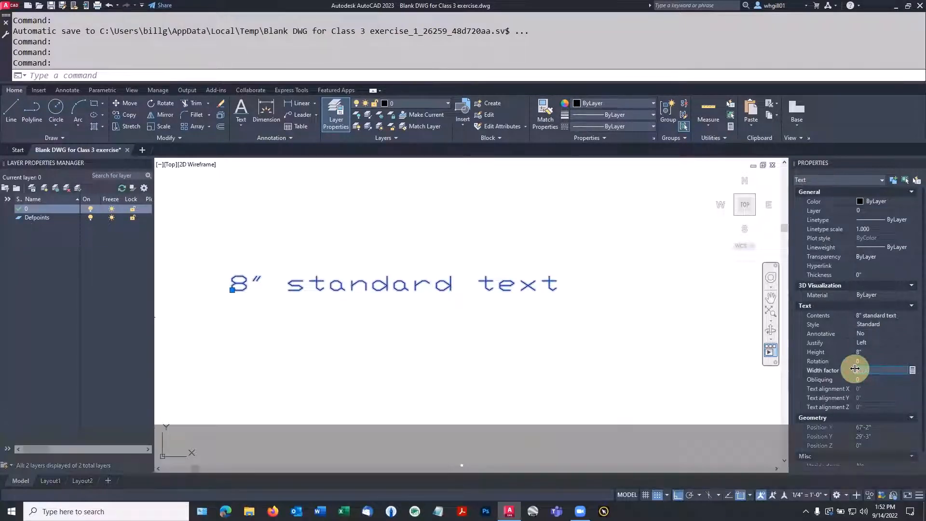
{"action": "key", "text": "Return"}
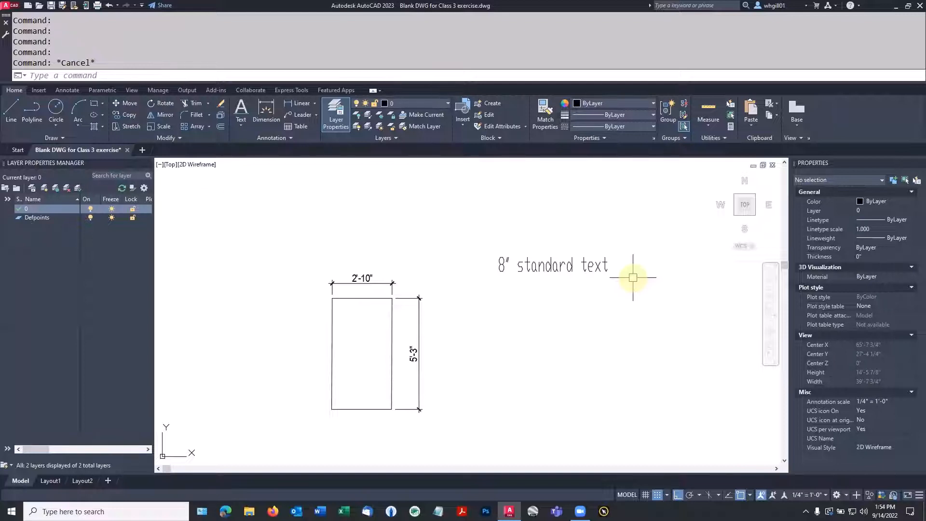
{"action": "key", "text": "Escape"}
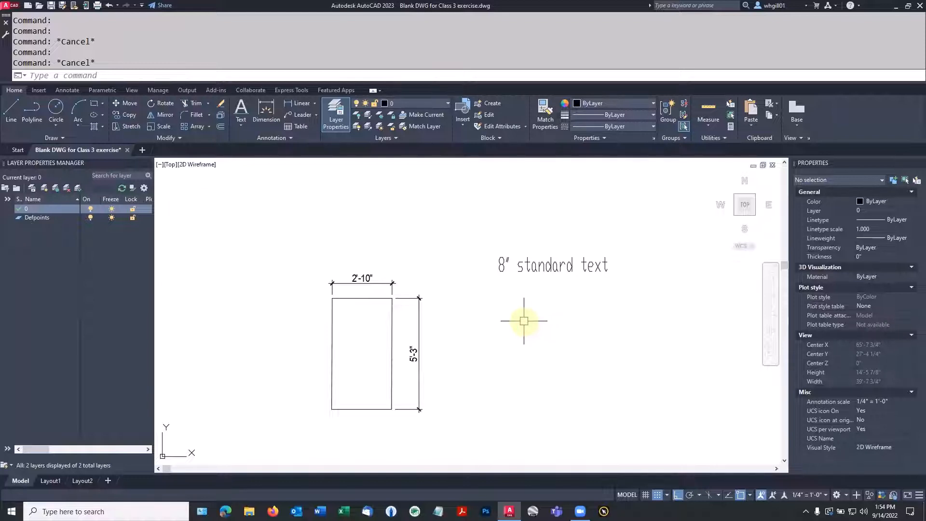
Step: Add single-line text 'text 1' below the 8" standard text at 0 rotation
{"action": "type", "text": "TEXT"}
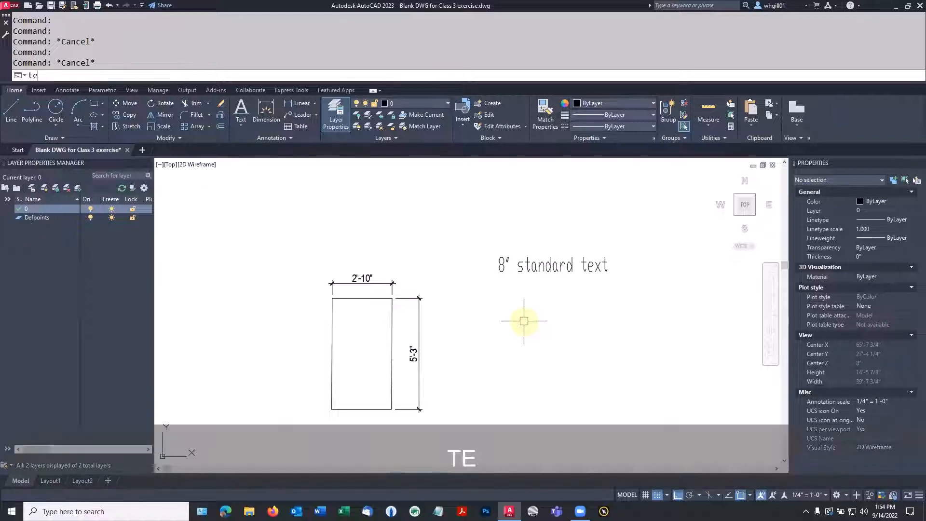
{"action": "key", "text": "Return"}
{"action": "type", "text": "s"}
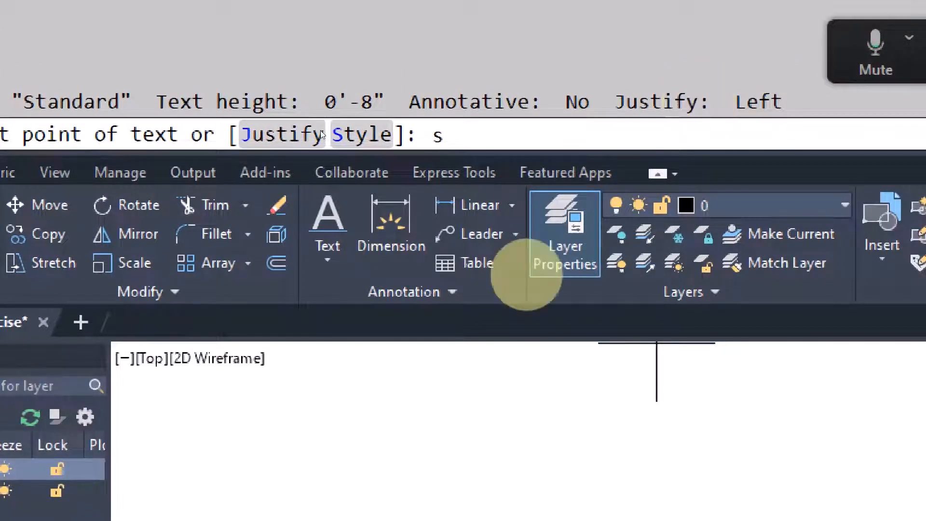
{"action": "key", "text": "BackSpace"}
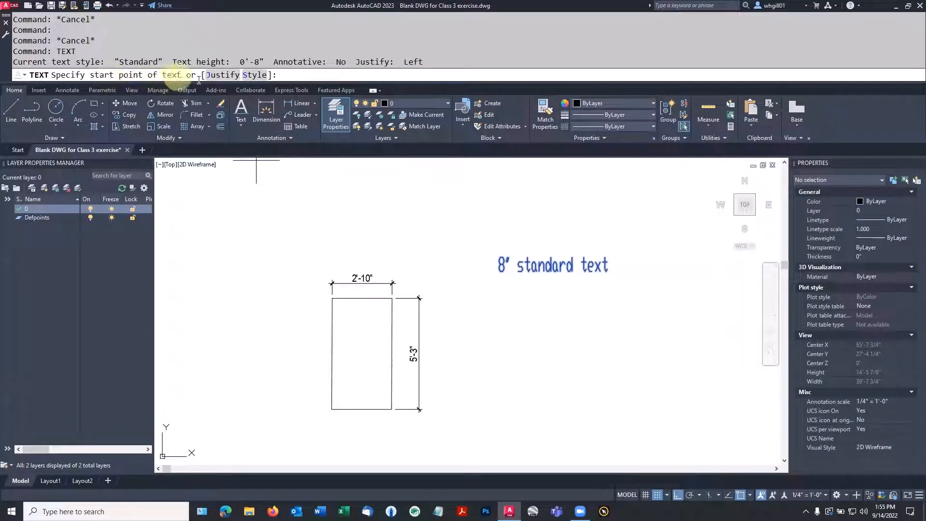
{"action": "left_click", "coordinate": [494, 338]}
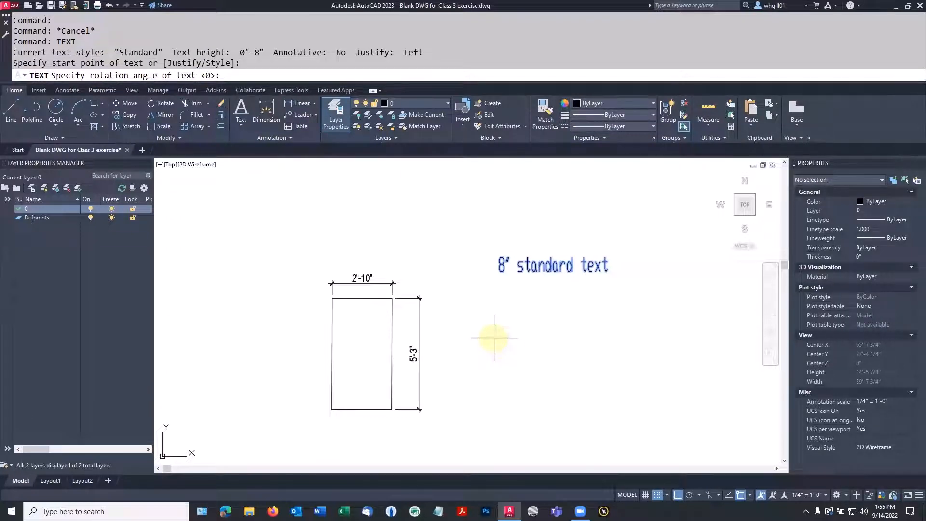
{"action": "key", "text": "Return"}
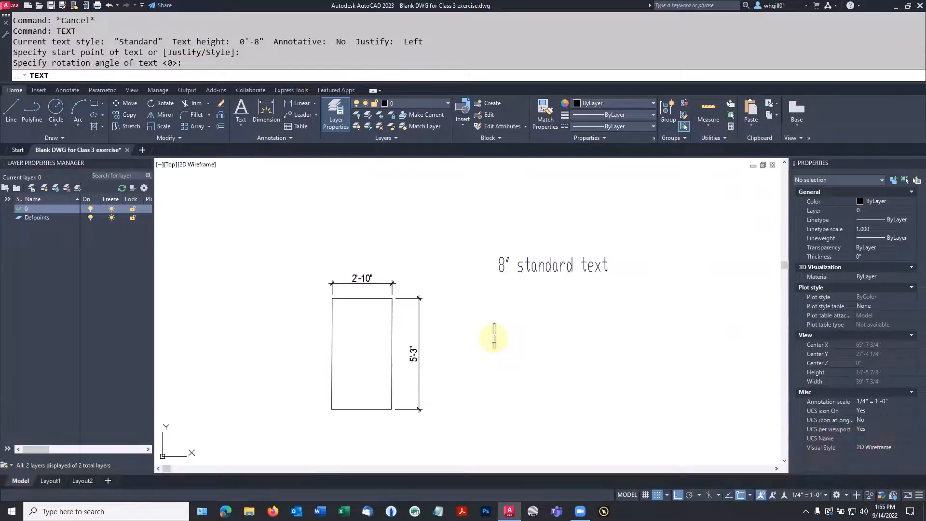
{"action": "type", "text": "text 1"}
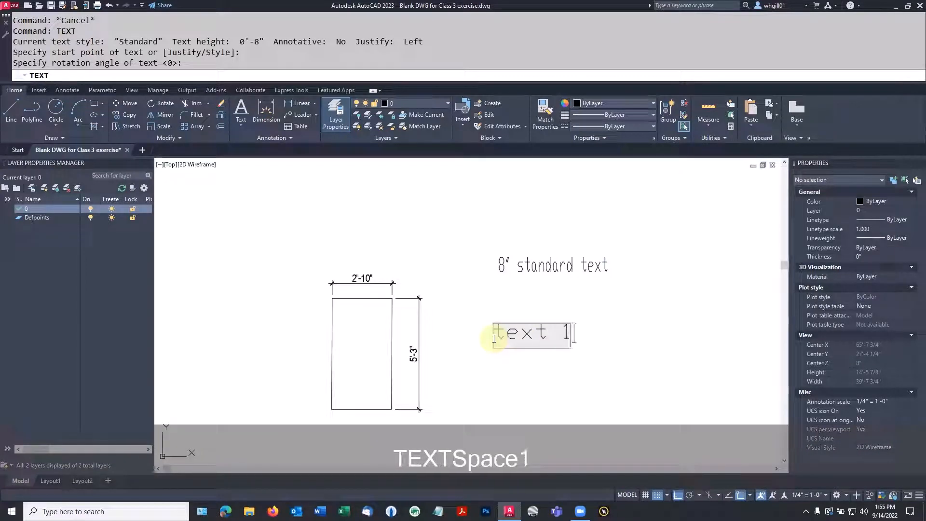
{"action": "key", "text": "Return"}
{"action": "key", "text": "Return"}
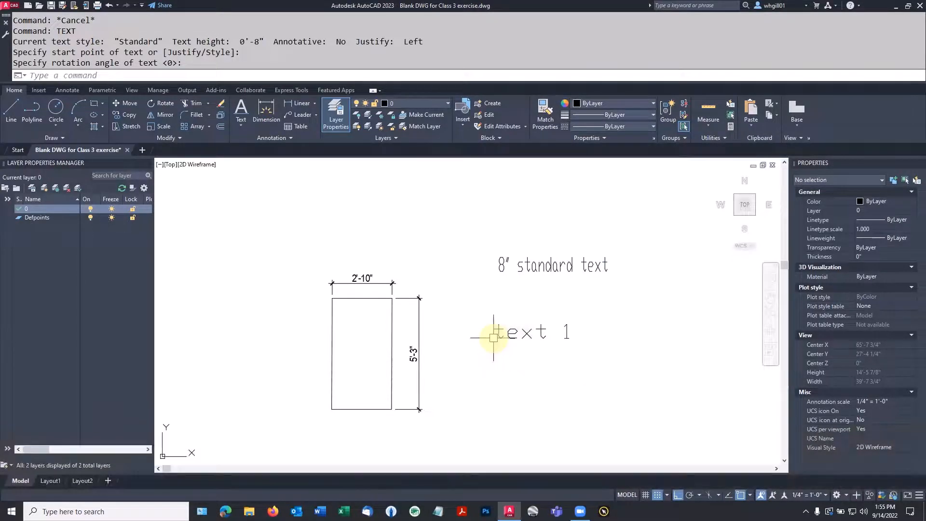
Step: Copy text 1 twice downward to form a column of three
{"action": "type", "text": "cp"}
{"action": "key", "text": "space"}
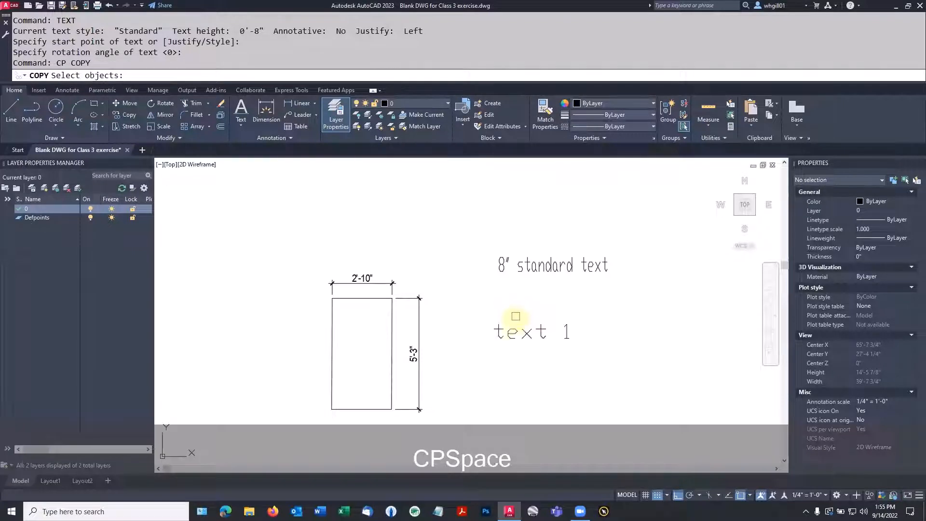
{"action": "left_click", "coordinate": [508, 331]}
{"action": "key", "text": "space"}
{"action": "left_click", "coordinate": [513, 332]}
{"action": "left_click", "coordinate": [513, 359]}
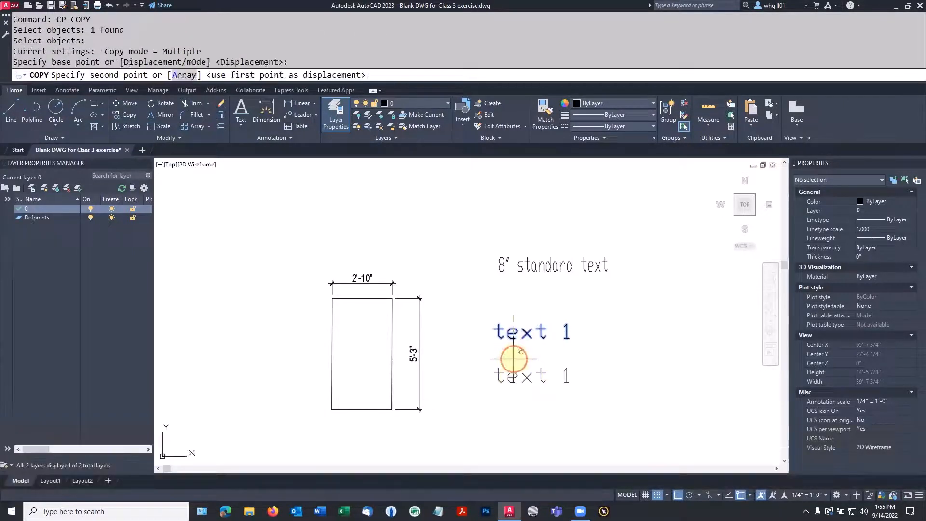
{"action": "key", "text": "space"}
{"action": "left_click", "coordinate": [516, 374]}
{"action": "key", "text": "space"}
{"action": "left_click", "coordinate": [515, 362]}
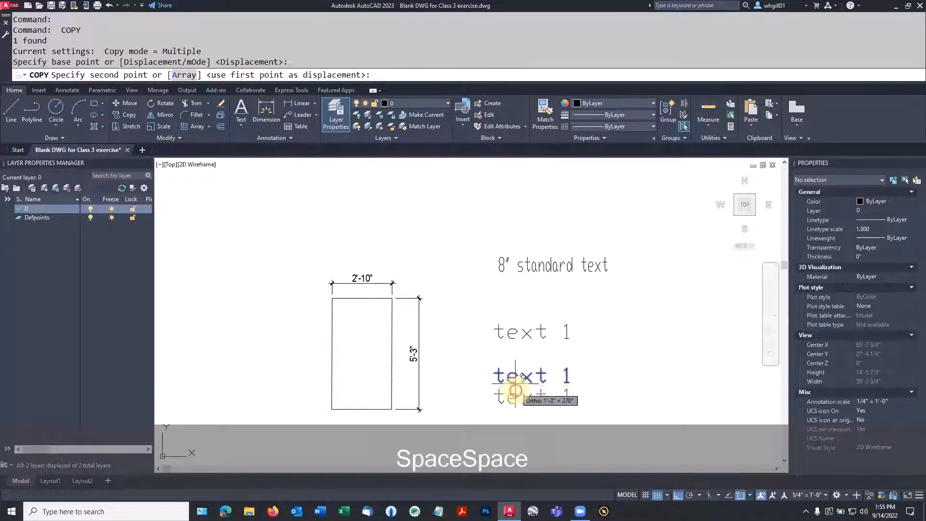
{"action": "left_click", "coordinate": [515, 401]}
{"action": "key", "text": "space"}
Step: Copy the middle text 1 to the right of itself
{"action": "left_click", "coordinate": [516, 376]}
{"action": "key", "text": "space"}
{"action": "left_click", "coordinate": [518, 378]}
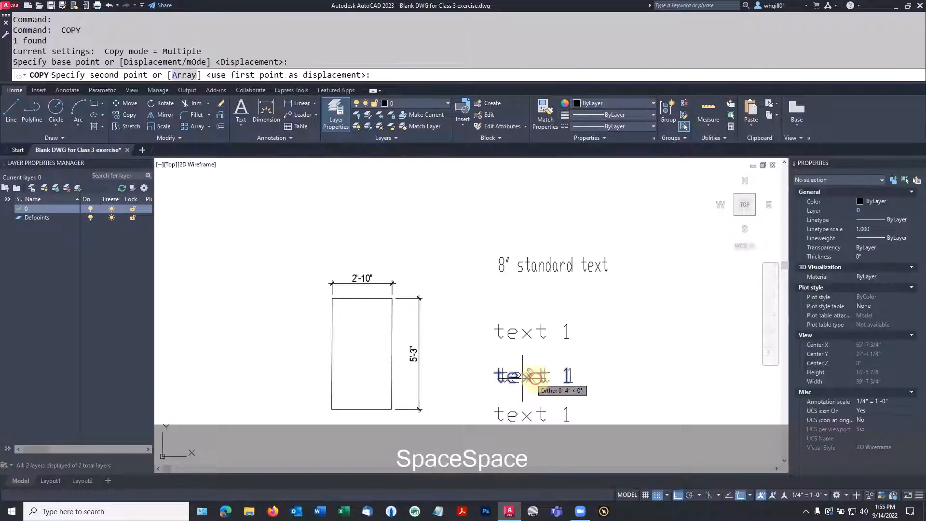
{"action": "left_click", "coordinate": [616, 376]}
{"action": "key", "text": "space"}
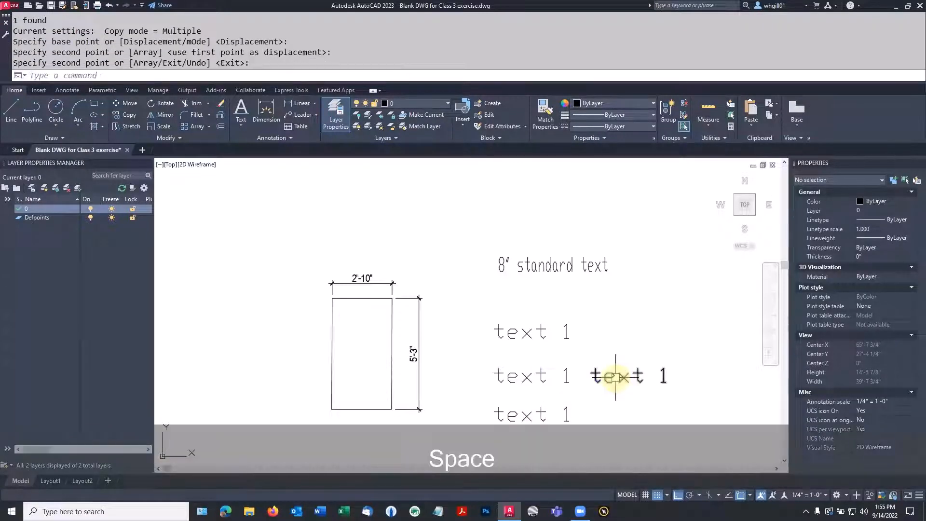
{"action": "key", "text": "Escape"}
{"action": "key", "text": "Escape"}
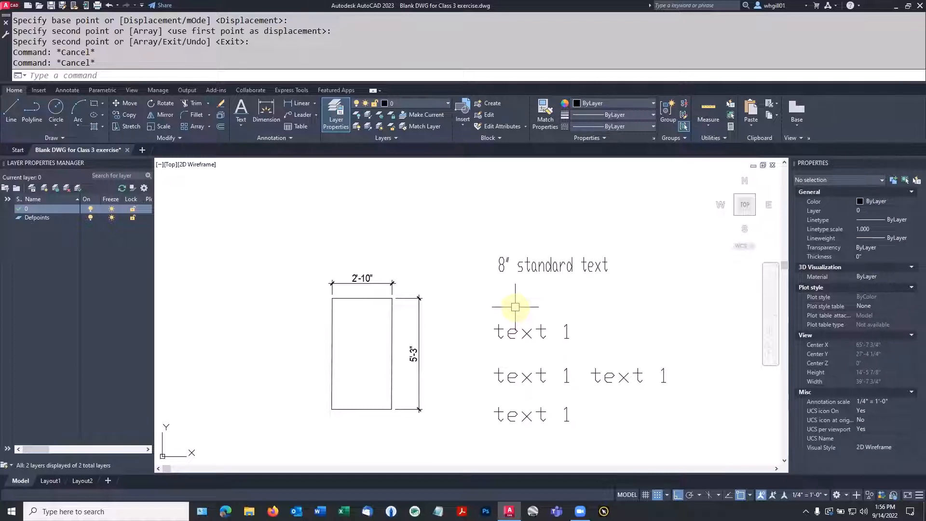
Step: Switch the Standard text style's font to Arial at 0'-8" height and apply it
{"action": "type", "text": "STY"}
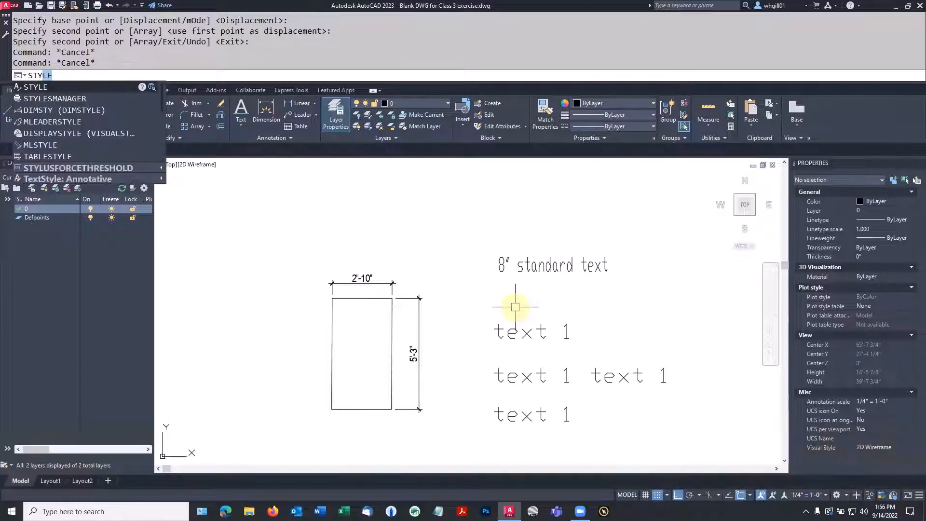
{"action": "type", "text": "LE"}
{"action": "key", "text": "Return"}
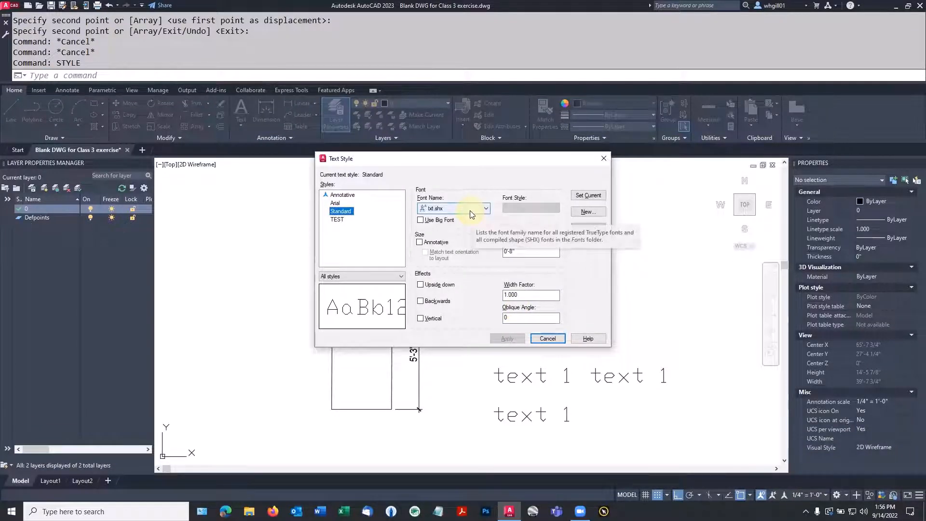
{"action": "key", "text": "super+equal"}
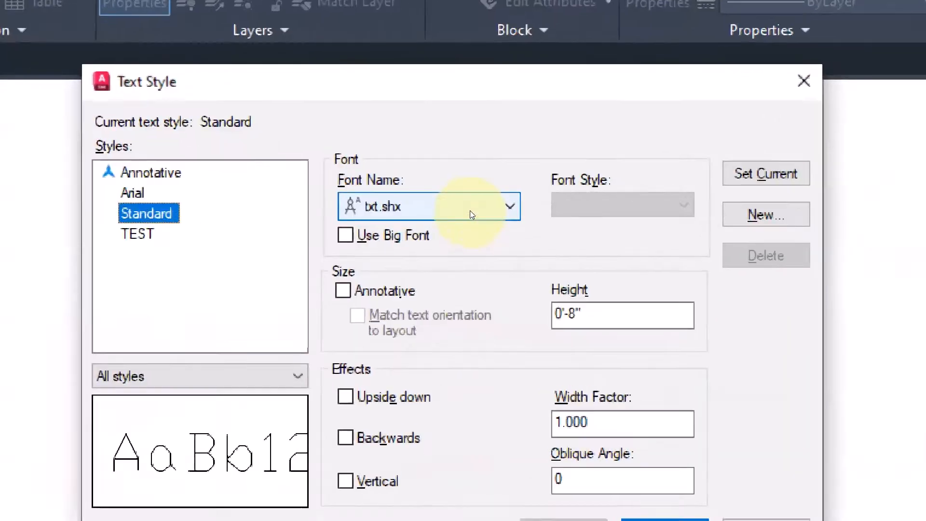
{"action": "left_click", "coordinate": [470, 211]}
{"action": "scroll", "coordinate": [515, 237], "scroll_direction": "up", "scroll_amount": 10}
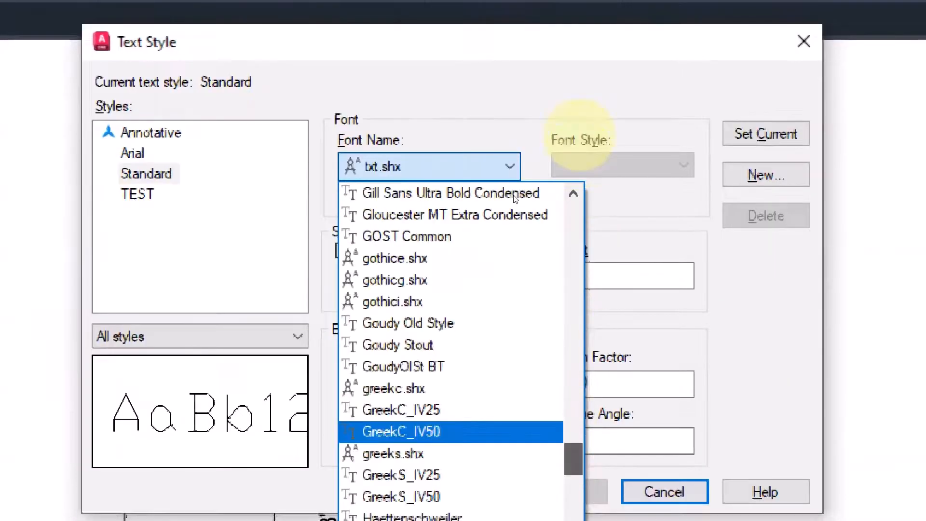
{"action": "left_click_drag", "start_coordinate": [580, 135], "coordinate": [564, 252]}
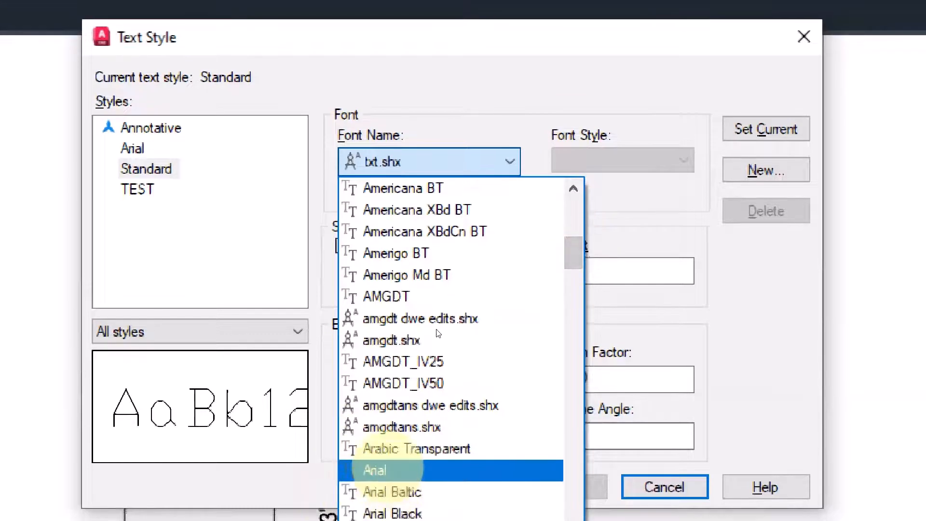
{"action": "left_click", "coordinate": [385, 471]}
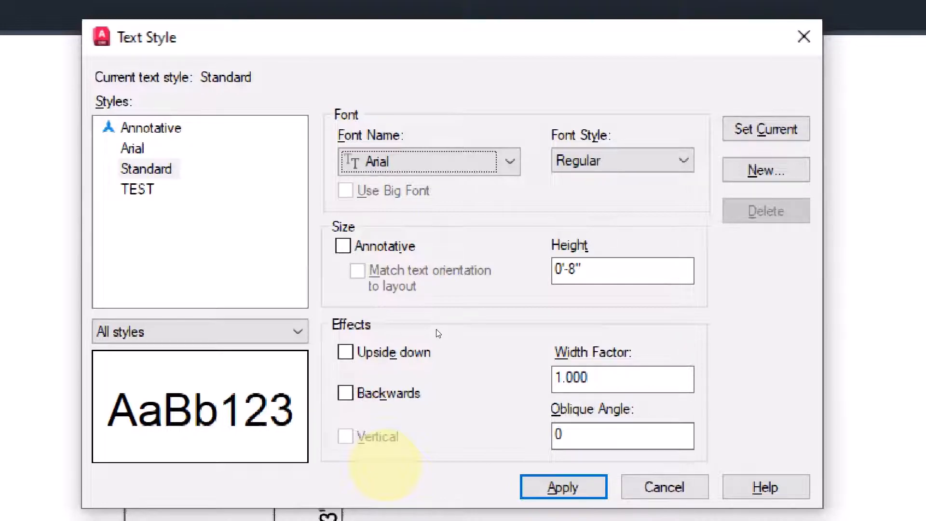
{"action": "key", "text": "super+Escape"}
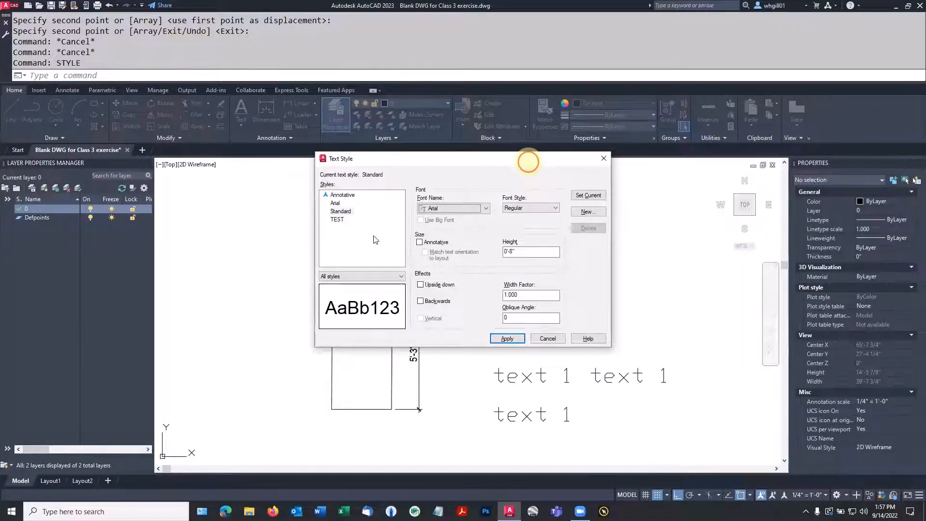
{"action": "left_click_drag", "start_coordinate": [528, 164], "coordinate": [373, 239]}
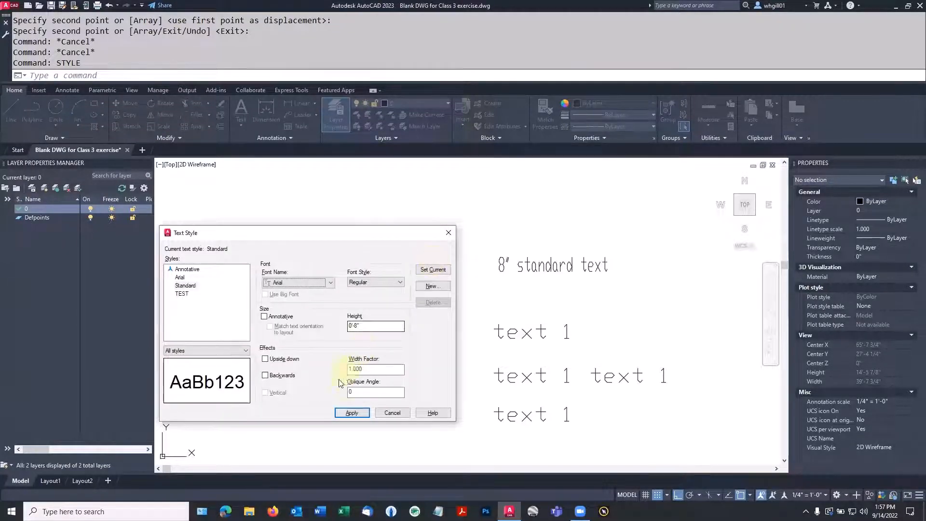
{"action": "left_click", "coordinate": [351, 413]}
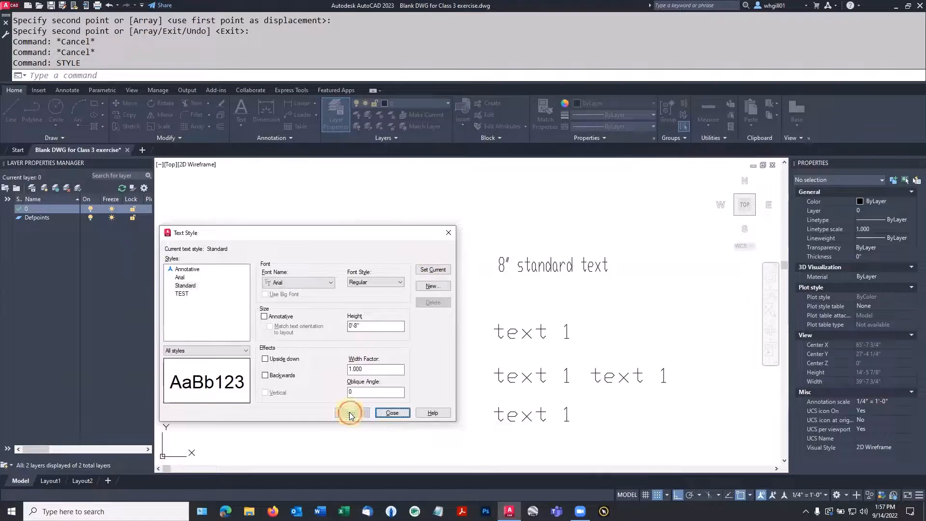
{"action": "left_click", "coordinate": [394, 413]}
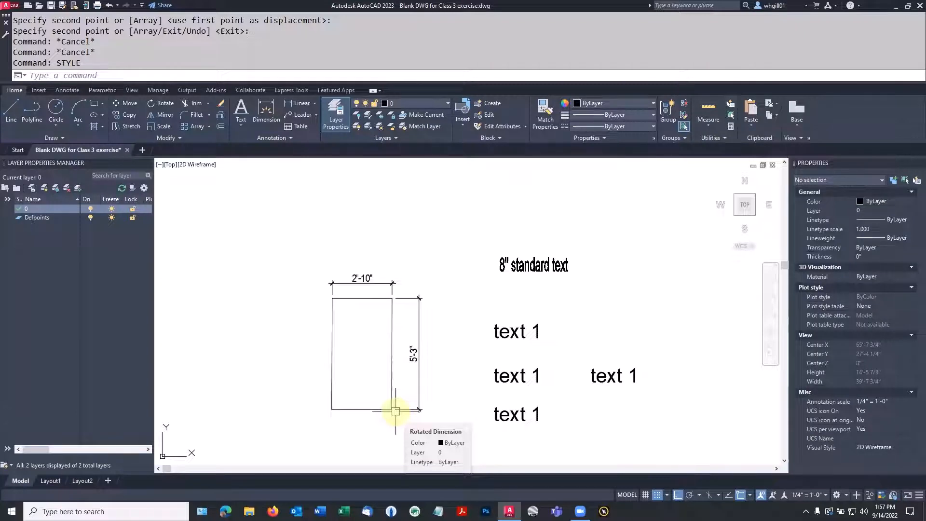
Step: Select the right-hand 'text 1' and check its Standard style and 8" height in Properties
{"action": "left_click", "coordinate": [610, 382]}
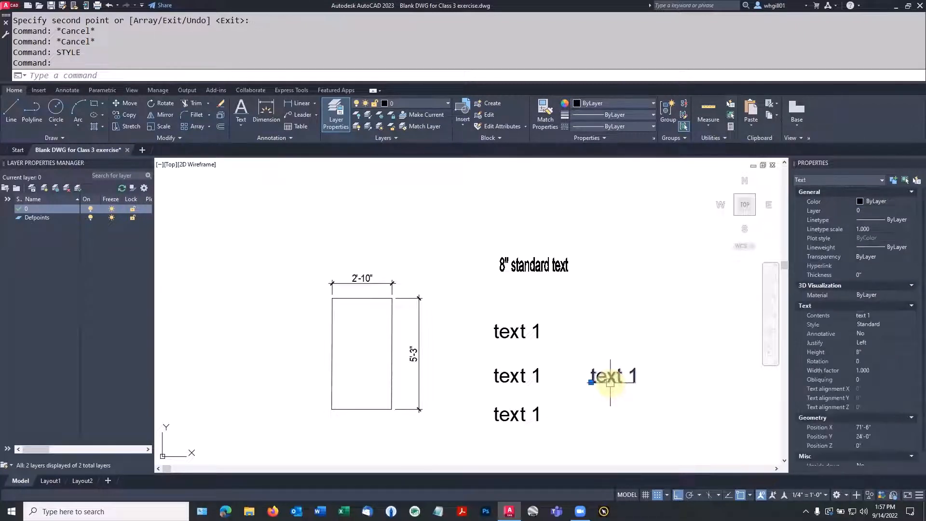
{"action": "scroll", "coordinate": [610, 382], "scroll_direction": "down", "scroll_amount": 5}
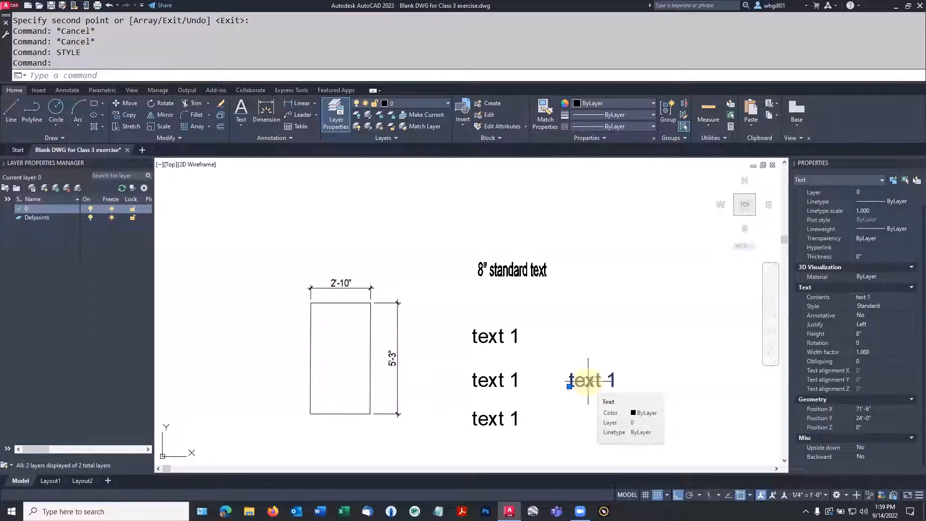
Step: Edit the top 'text 1' so only its letters 'xt' are underlined
{"action": "left_click_drag", "start_coordinate": [539, 346], "coordinate": [510, 348]}
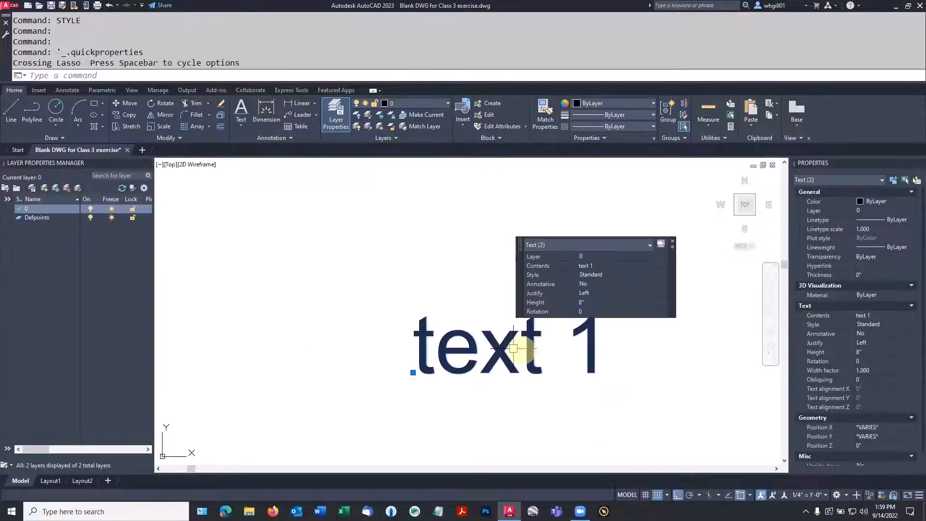
{"action": "key", "text": "Escape"}
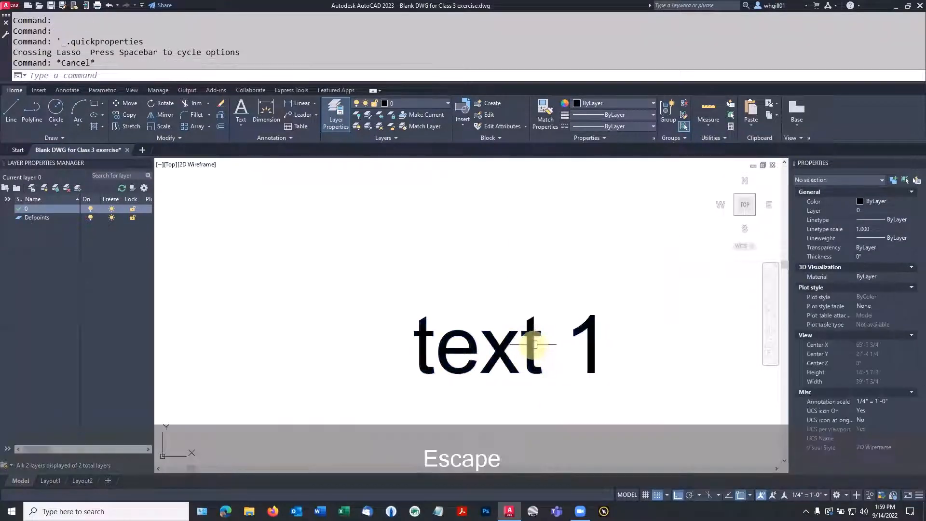
{"action": "double_click", "coordinate": [535, 344]}
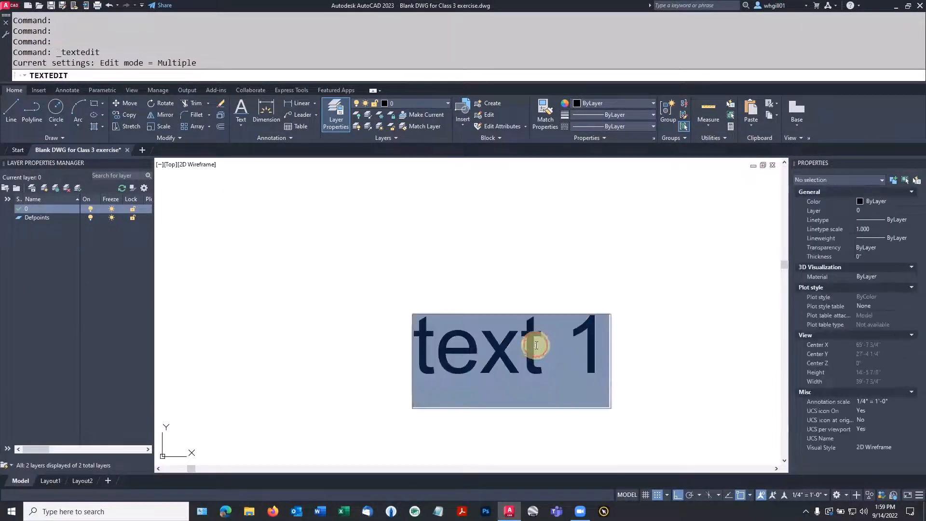
{"action": "left_click", "coordinate": [539, 345]}
{"action": "left_click_drag", "start_coordinate": [538, 345], "coordinate": [495, 347]}
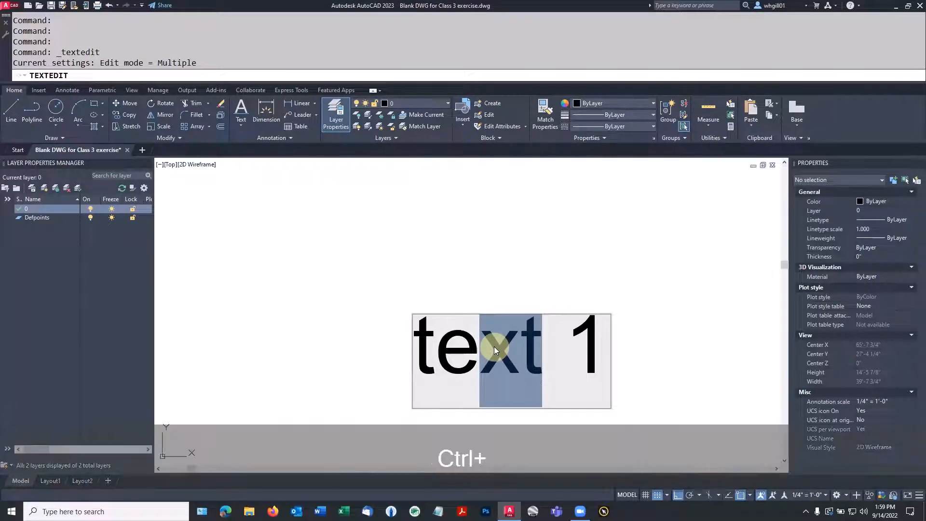
{"action": "key", "text": "ctrl+u"}
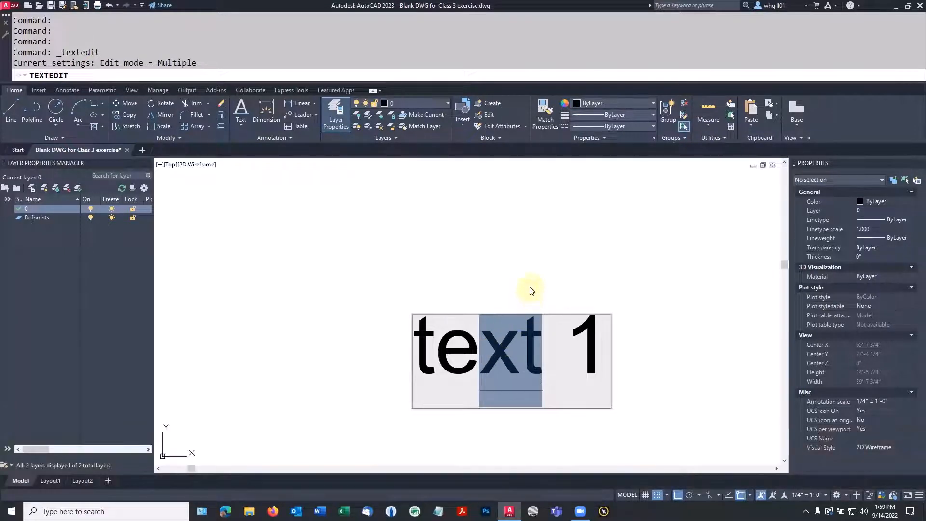
{"action": "left_click", "coordinate": [530, 287]}
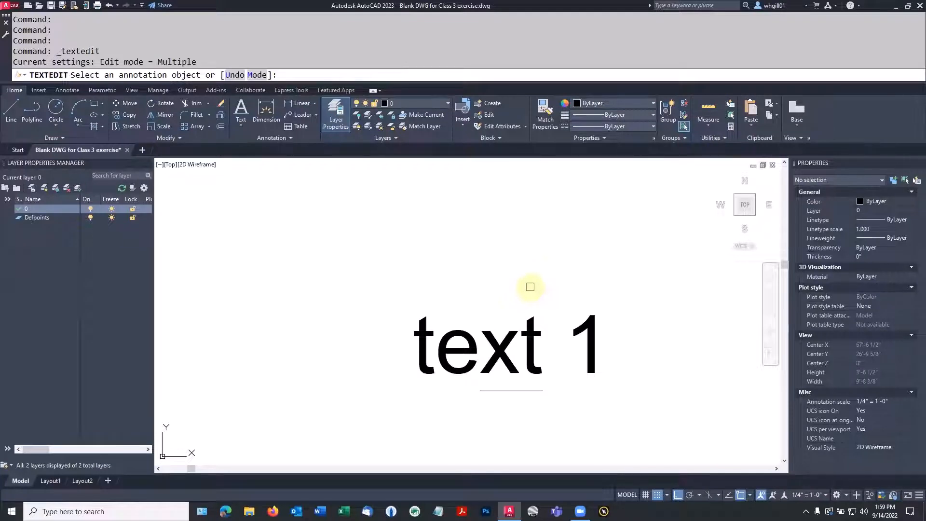
{"action": "scroll", "coordinate": [530, 287], "scroll_direction": "down", "scroll_amount": 6}
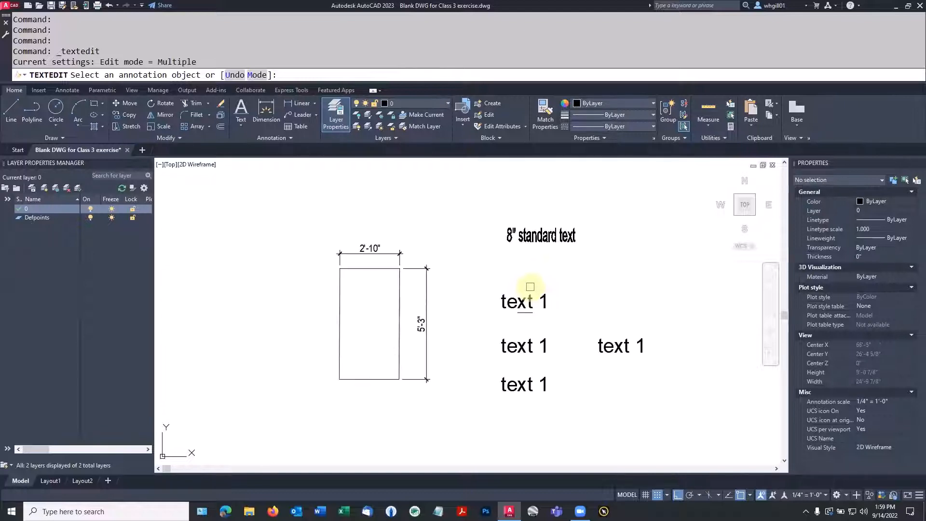
{"action": "key", "text": "Escape"}
{"action": "scroll", "coordinate": [614, 345], "scroll_direction": "up", "scroll_amount": 4}
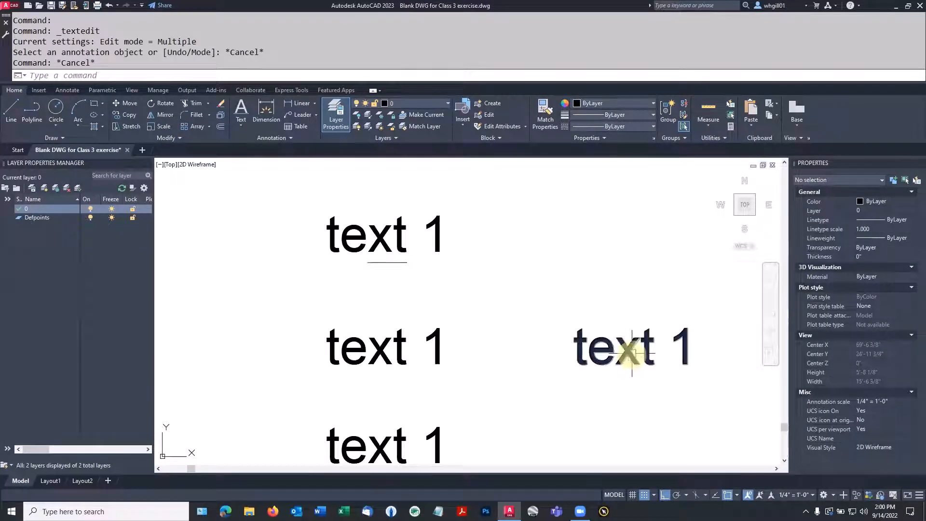
Step: Copy the right-hand 'text 1' to a spot just below it
{"action": "key", "text": "Escape"}
{"action": "type", "text": "cp"}
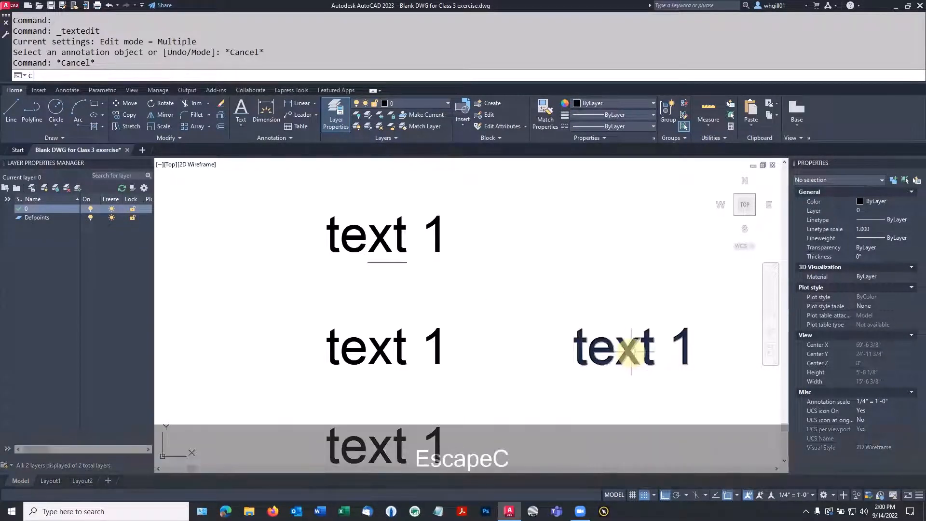
{"action": "key", "text": "space"}
{"action": "left_click", "coordinate": [629, 352]}
{"action": "key", "text": "space"}
{"action": "left_click", "coordinate": [630, 353]}
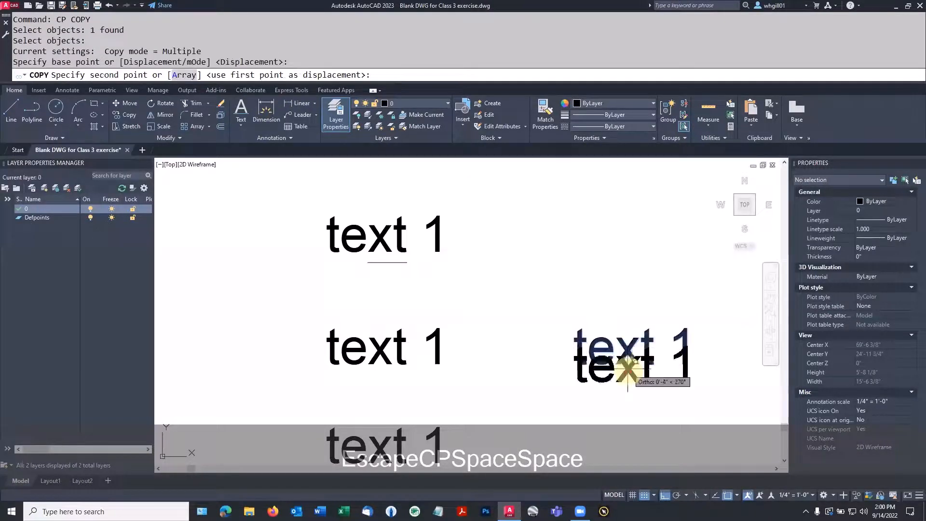
{"action": "left_click", "coordinate": [627, 385]}
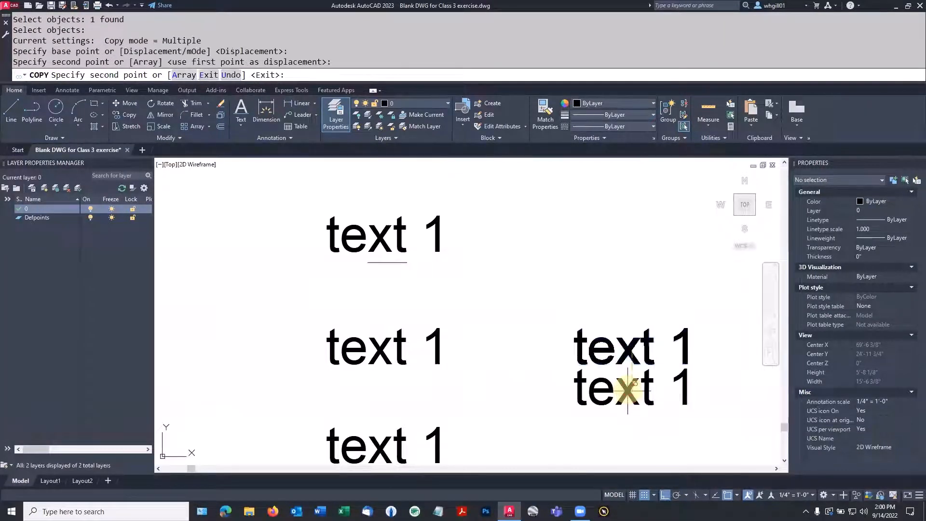
{"action": "key", "text": "Escape"}
Step: Set the new copy's Upside down property to Yes
{"action": "left_click", "coordinate": [627, 385]}
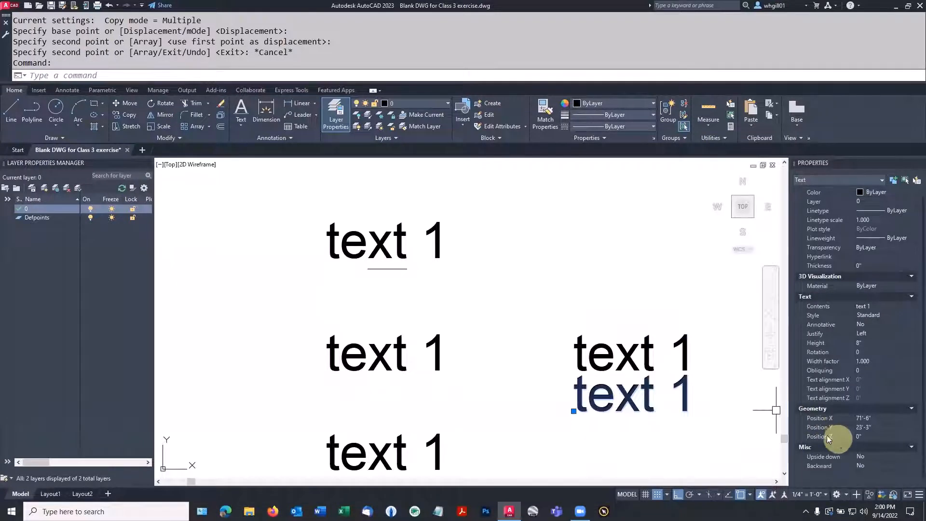
{"action": "left_click", "coordinate": [863, 457]}
{"action": "left_click", "coordinate": [912, 457]}
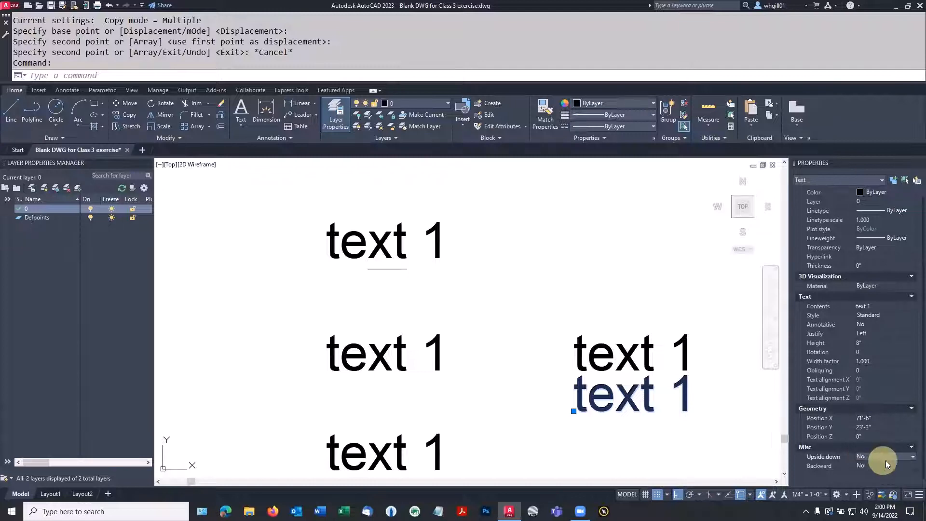
{"action": "left_click", "coordinate": [873, 468]}
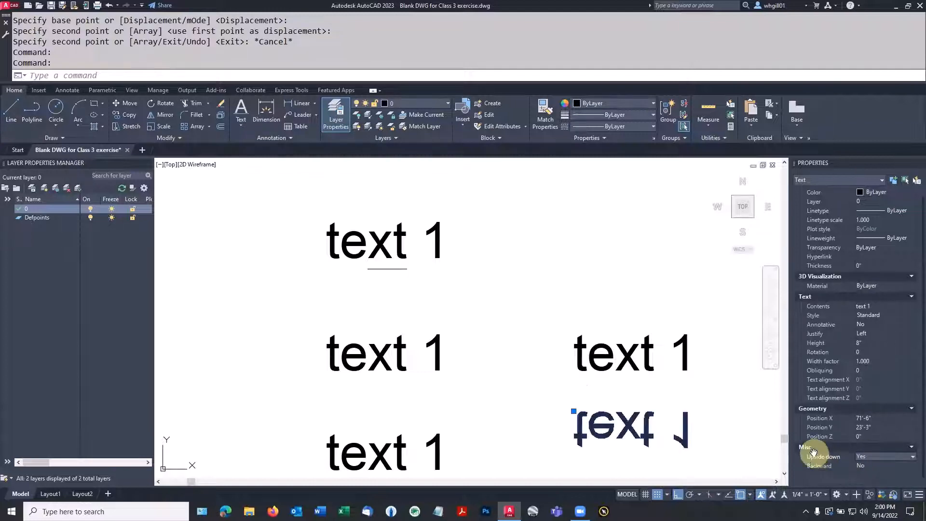
{"action": "key", "text": "Escape"}
Step: Move the upside-down copy up to sit just below the right-hand 'text 1'
{"action": "type", "text": "m"}
{"action": "key", "text": "space"}
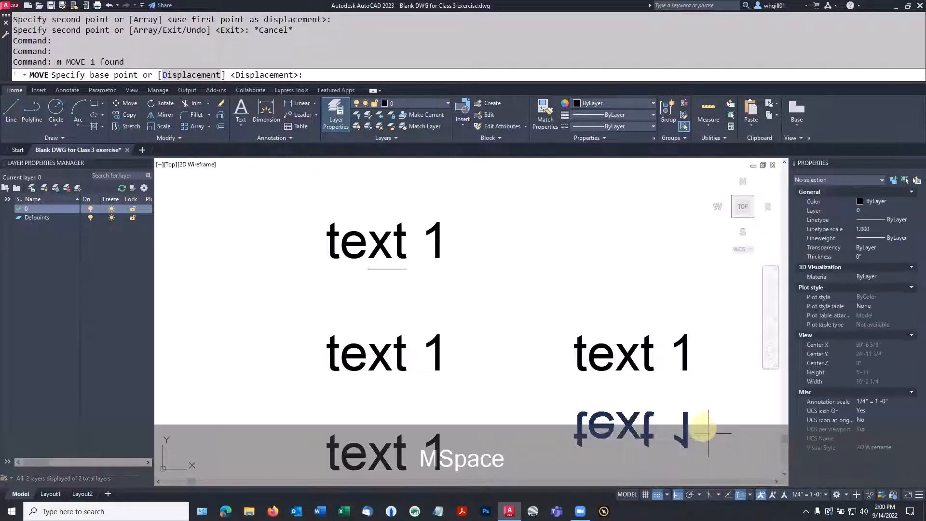
{"action": "key", "text": "Escape"}
{"action": "type", "text": "m"}
{"action": "key", "text": "space"}
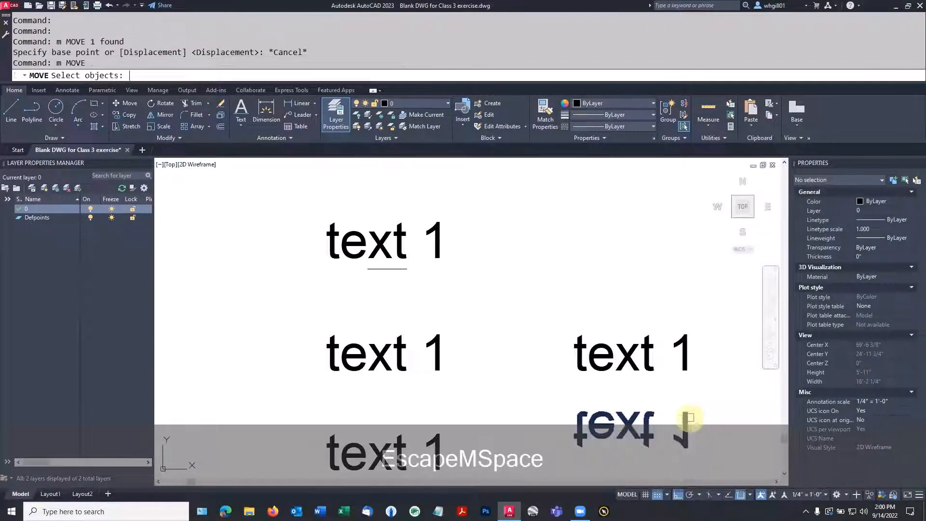
{"action": "left_click", "coordinate": [689, 420]}
{"action": "key", "text": "space"}
{"action": "left_click", "coordinate": [705, 414]}
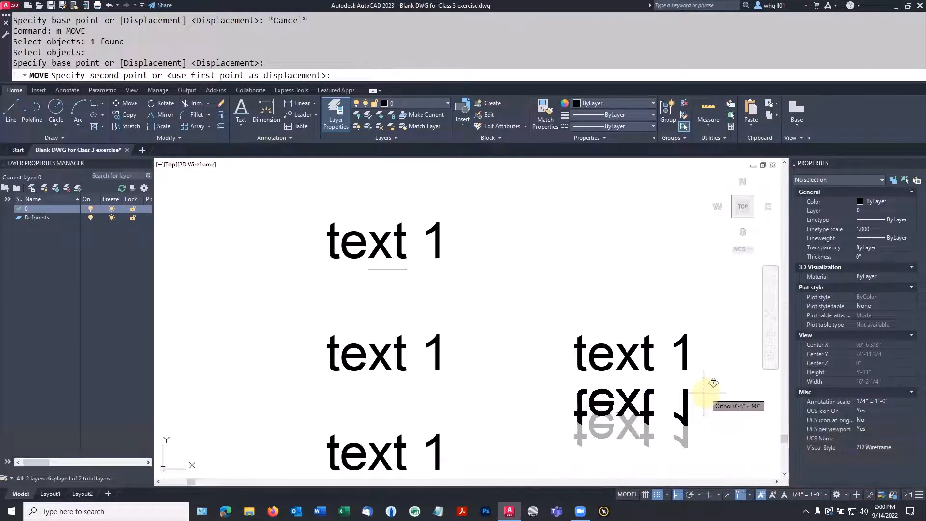
{"action": "left_click", "coordinate": [704, 393]}
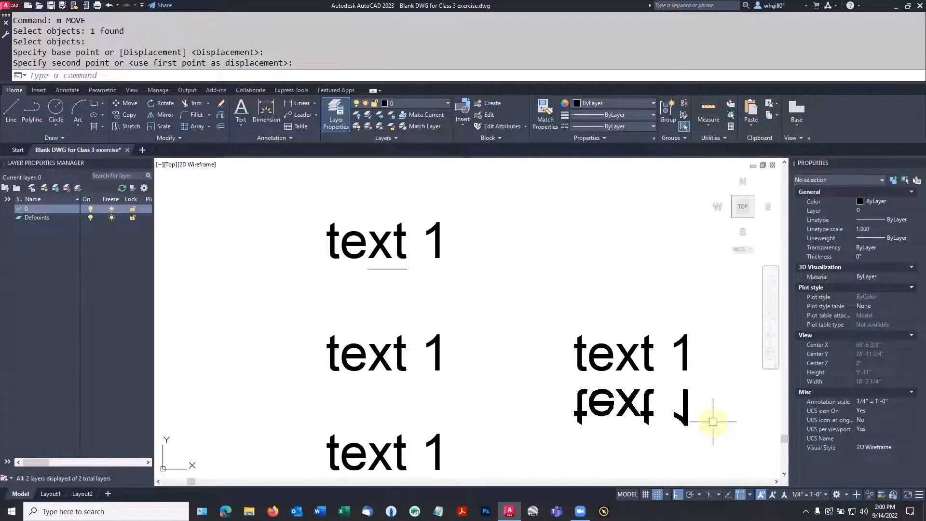
{"action": "left_click", "coordinate": [700, 413]}
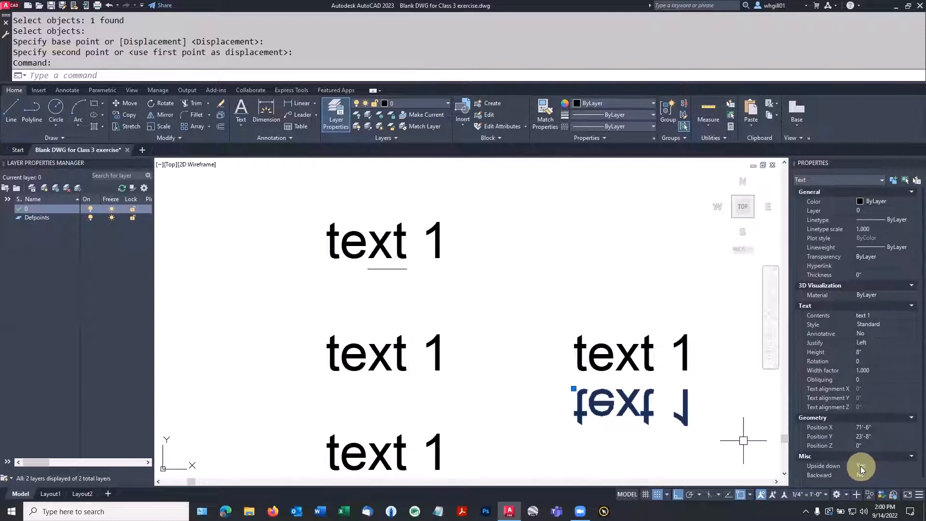
Step: Set the bottom-left 'text 1' Backward property to Yes so it reads mirrored
{"action": "scroll", "coordinate": [861, 466], "scroll_direction": "down", "scroll_amount": 1}
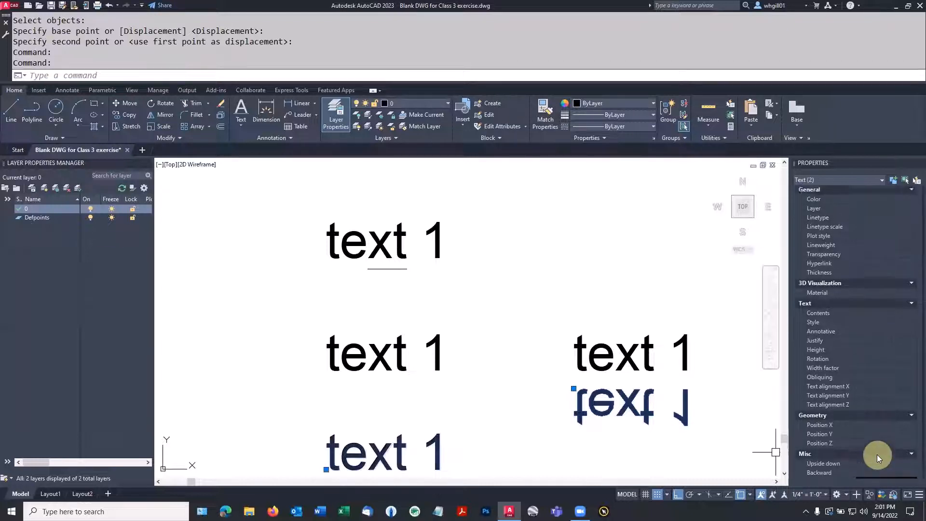
{"action": "scroll", "coordinate": [877, 455], "scroll_direction": "down", "scroll_amount": 1}
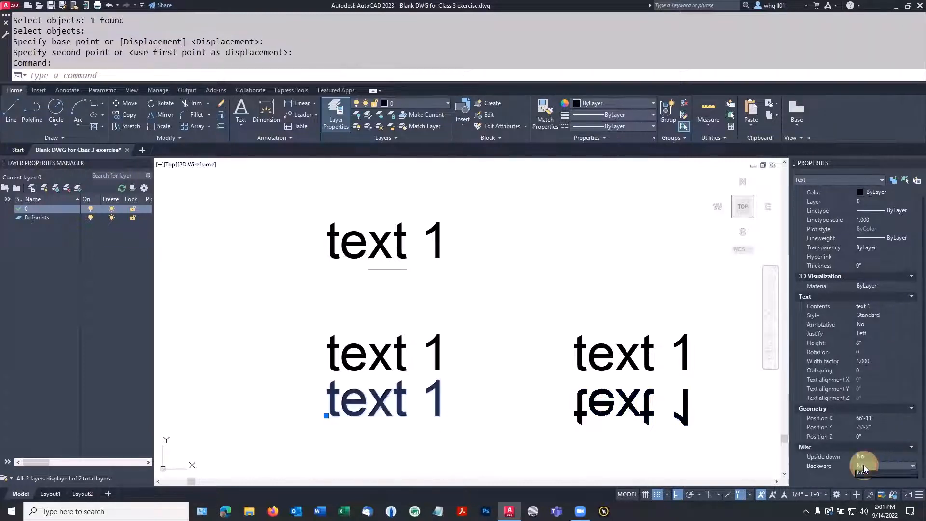
{"action": "left_click", "coordinate": [889, 465]}
{"action": "left_click", "coordinate": [883, 476]}
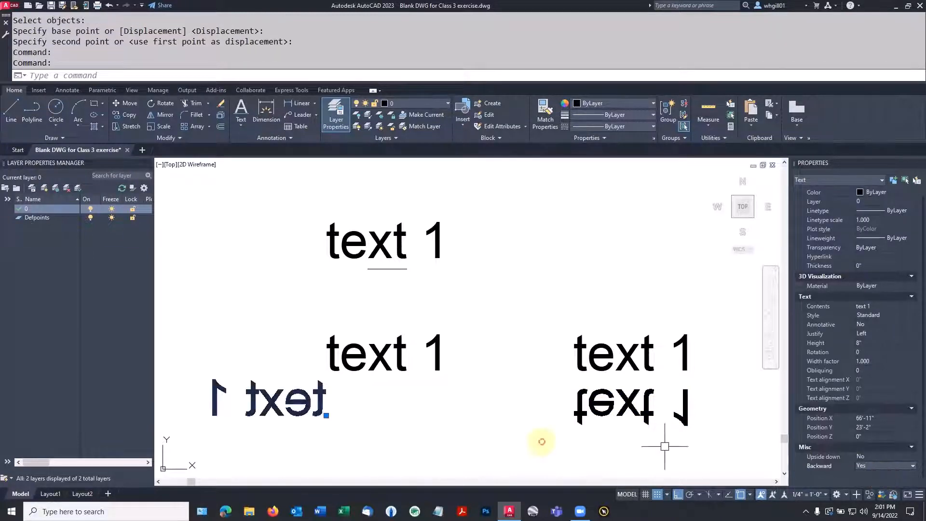
{"action": "key", "text": "Escape"}
Step: Start moving the mirrored bottom-left text with the M command
{"action": "type", "text": "m"}
{"action": "key", "text": "space"}
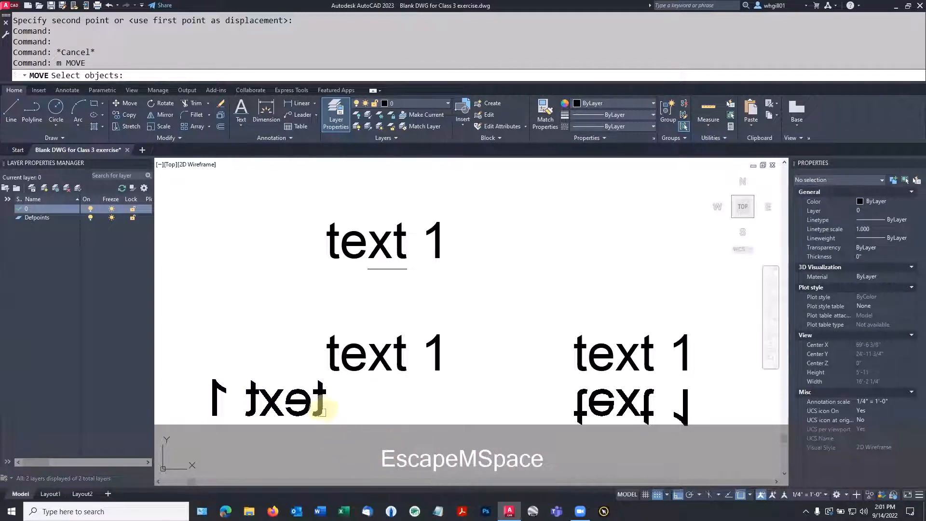
{"action": "left_click", "coordinate": [322, 401]}
{"action": "key", "text": "space"}
Step: Place the mirrored text directly left of the middle 'text 1' and zoom out to the whole drawing
{"action": "left_click", "coordinate": [353, 420]}
{"action": "left_click", "coordinate": [265, 375]}
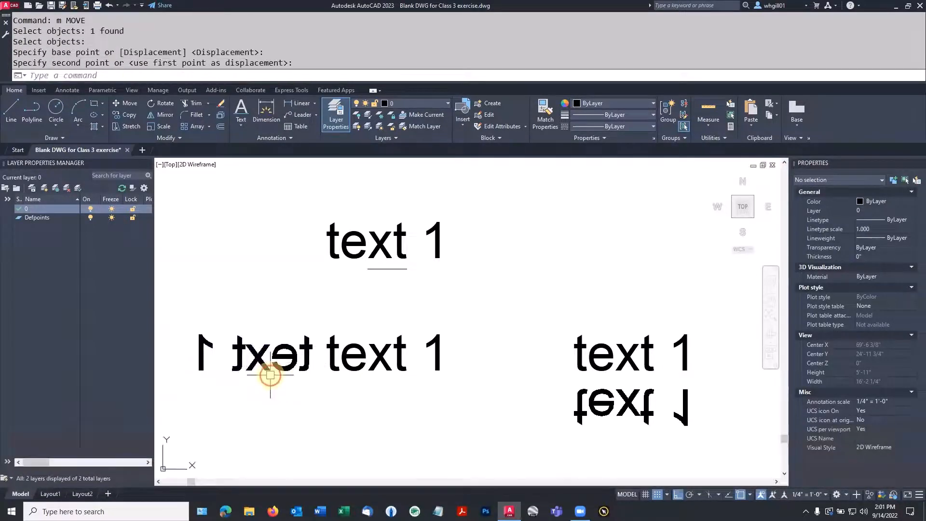
{"action": "key", "text": "space"}
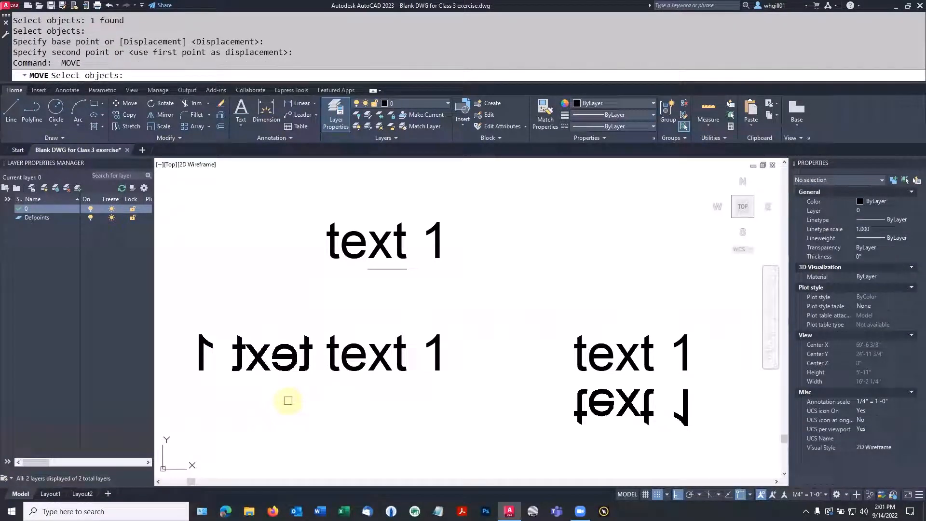
{"action": "scroll", "coordinate": [454, 413], "scroll_direction": "down", "scroll_amount": 5}
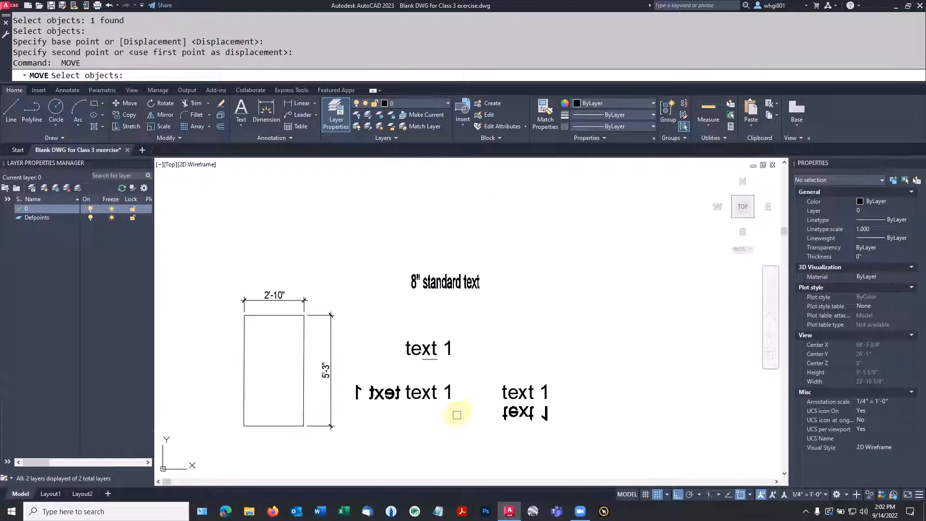
{"action": "scroll", "coordinate": [514, 398], "scroll_direction": "up", "scroll_amount": 2}
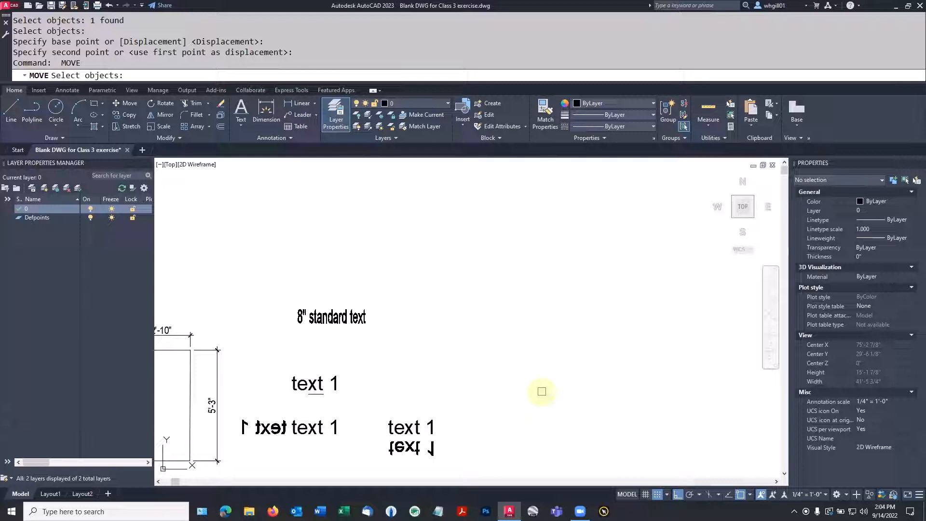
Step: Draw a multiline text box at the upper right and type the paragraph beginning 'this is a'
{"action": "key", "text": "Escape"}
{"action": "key", "text": "Escape"}
{"action": "type", "text": "t"}
{"action": "key", "text": "Return"}
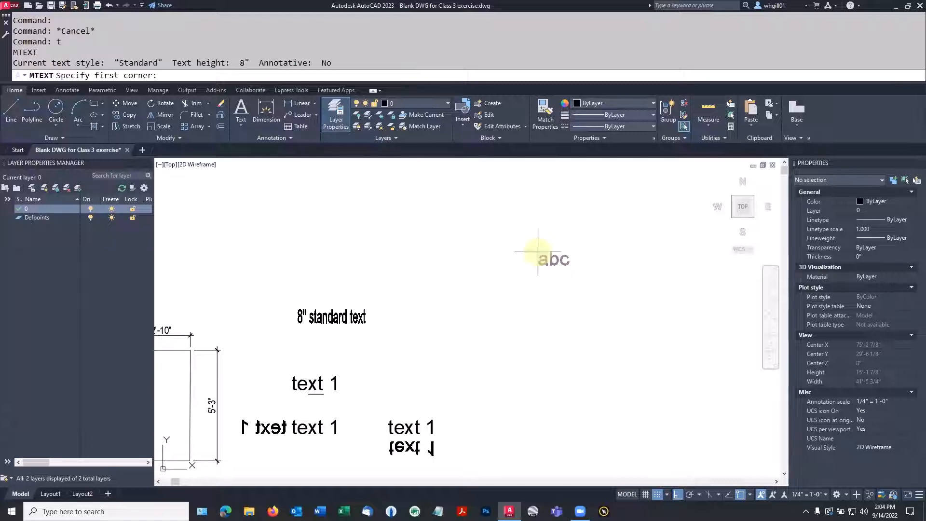
{"action": "type", "text": "t"}
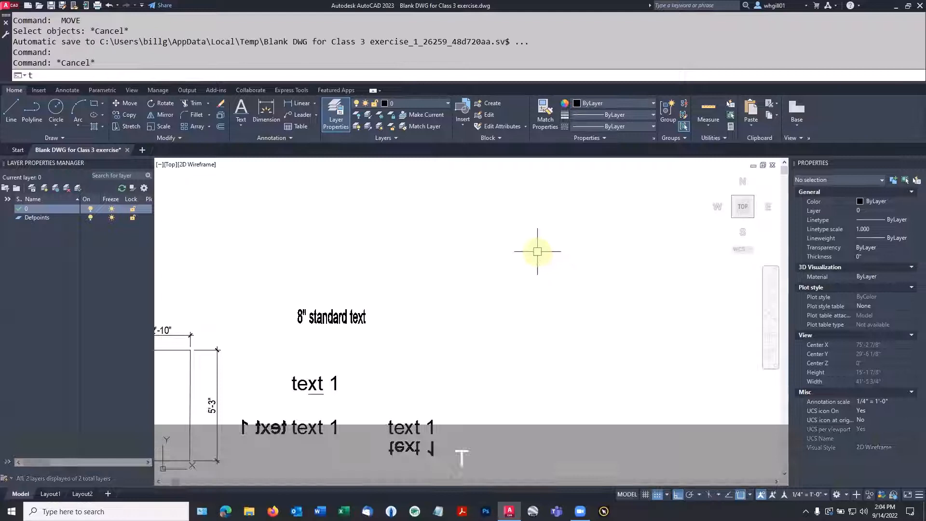
{"action": "key", "text": "Return"}
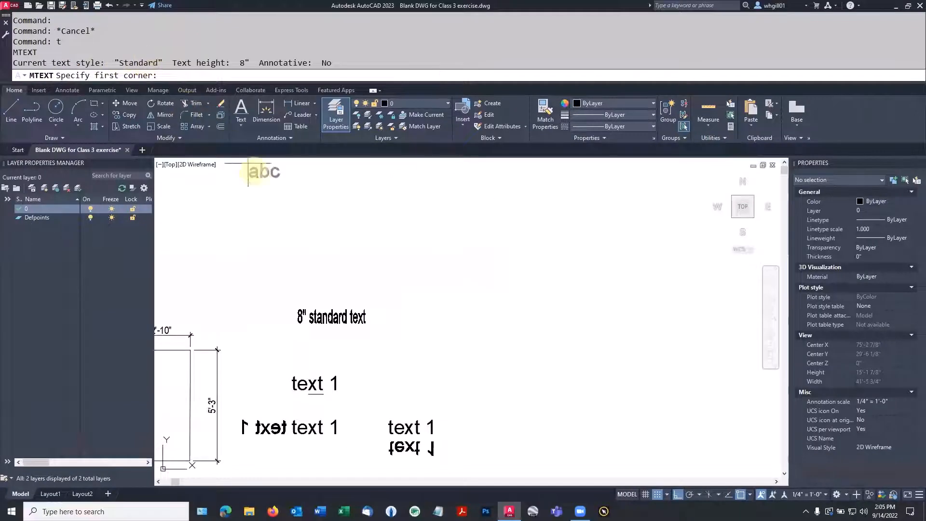
{"action": "left_click", "coordinate": [465, 193]}
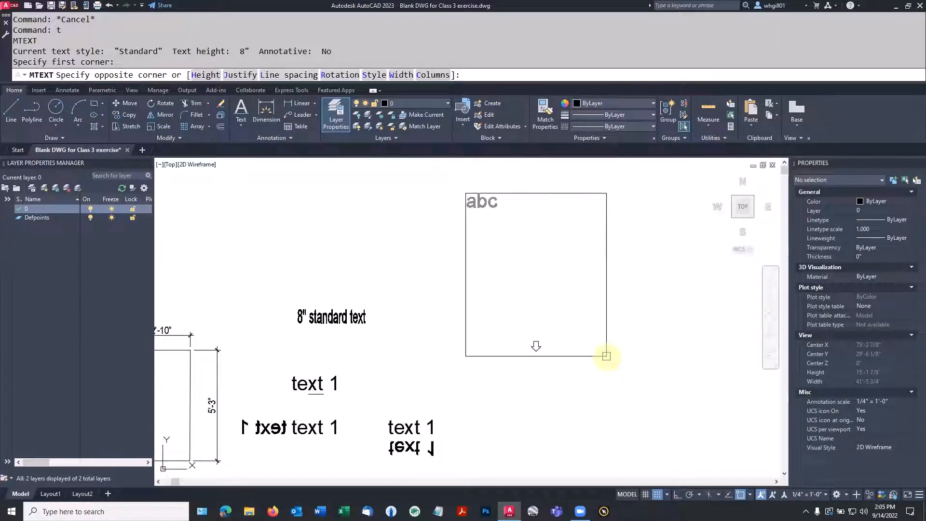
{"action": "left_click", "coordinate": [606, 356]}
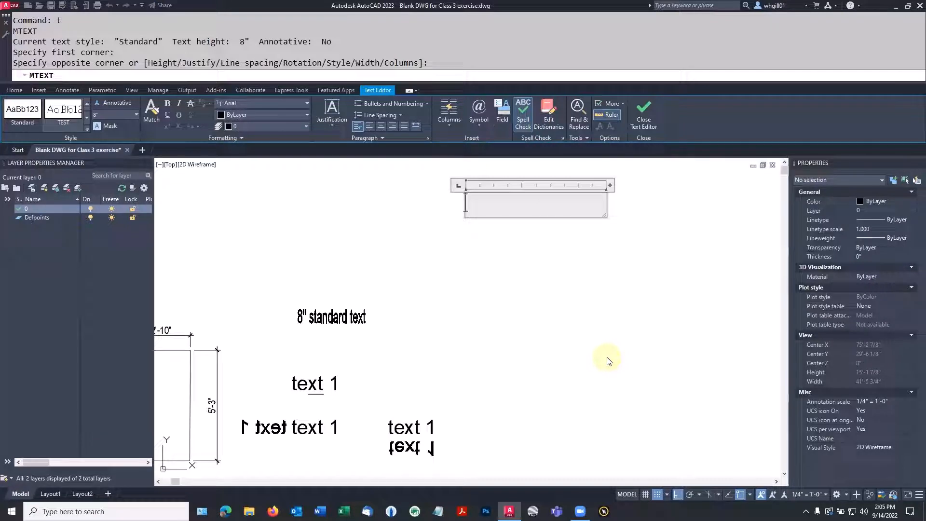
{"action": "type", "text": "this is a"}
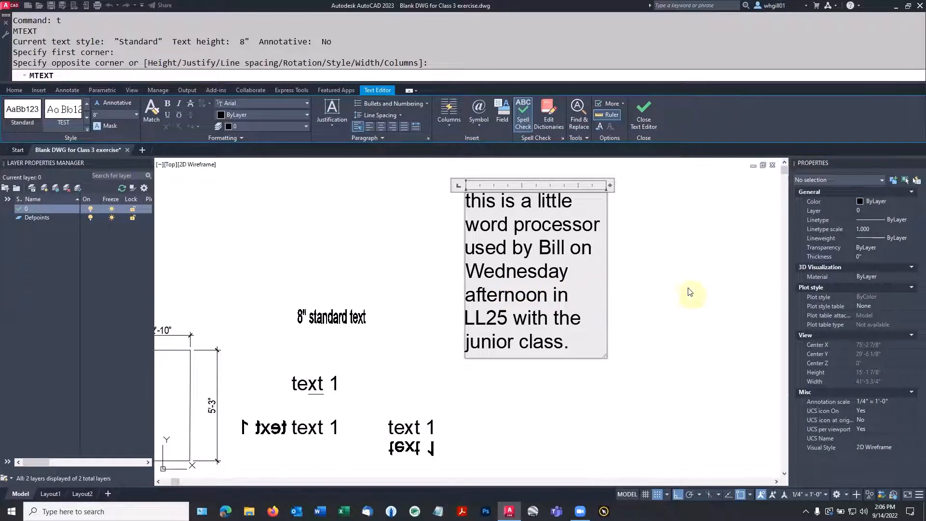
Step: Close the text editor to commit the paragraph as MText, then select it
{"action": "left_click", "coordinate": [644, 114]}
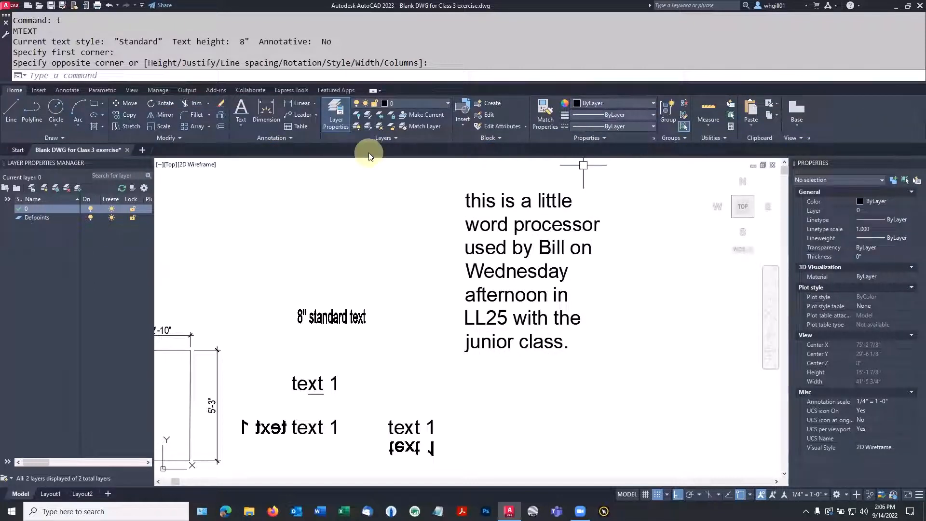
{"action": "left_click", "coordinate": [238, 124]}
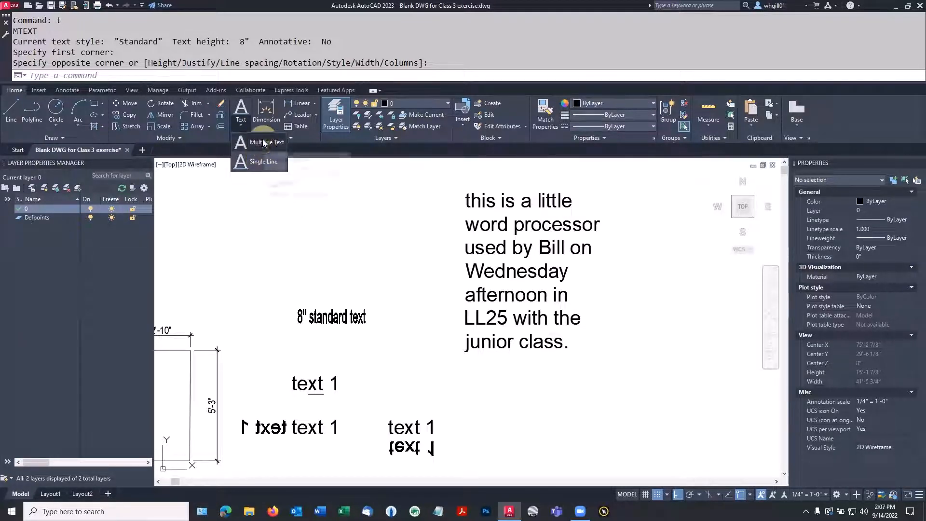
{"action": "key", "text": "Escape"}
{"action": "key", "text": "Escape"}
{"action": "left_click", "coordinate": [495, 249]}
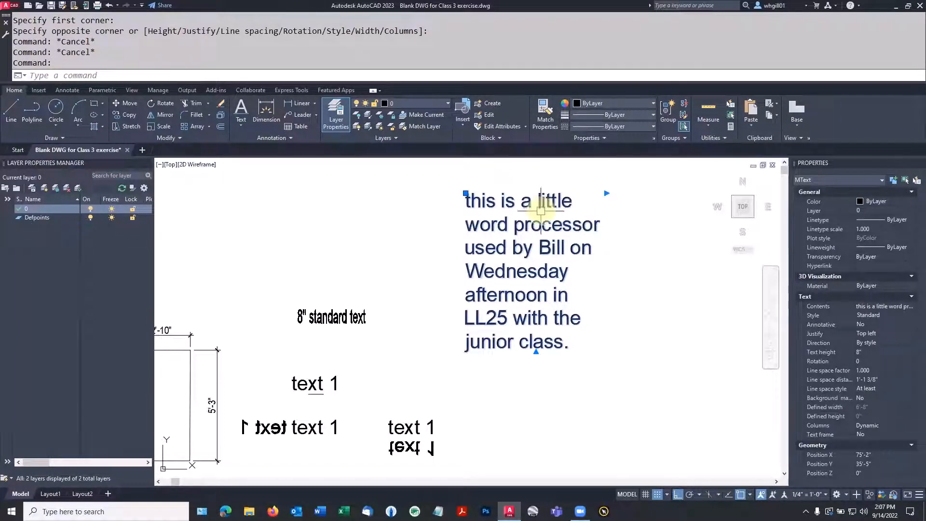
Step: Adjust the MText width and shorten its height so it splits into two columns
{"action": "left_click", "coordinate": [605, 193]}
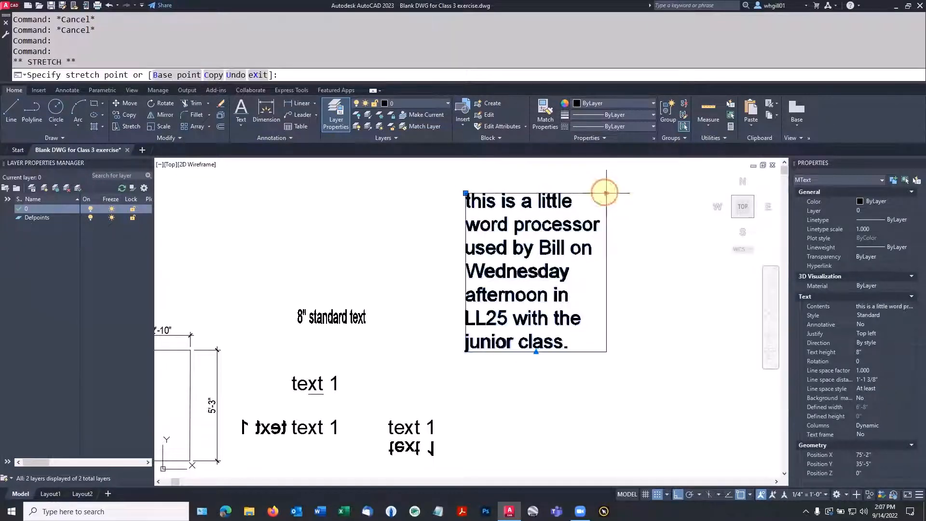
{"action": "left_click", "coordinate": [692, 192]}
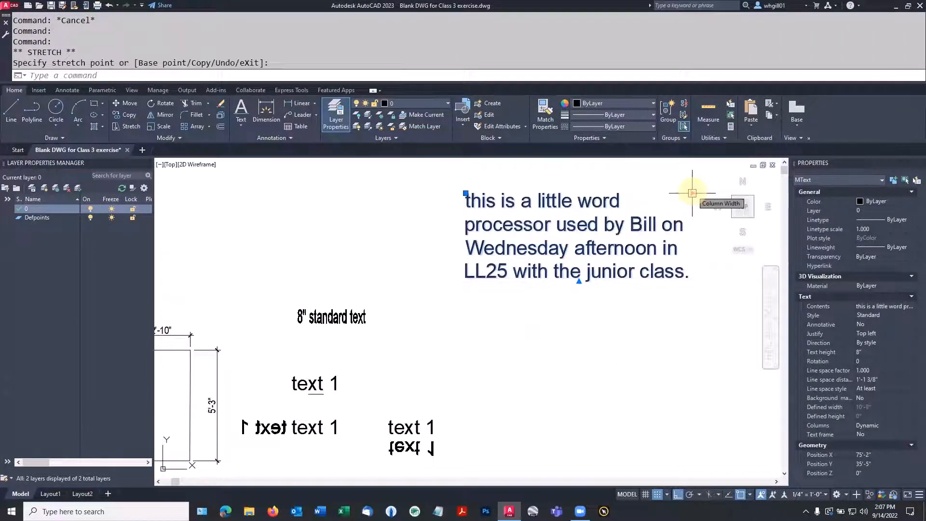
{"action": "left_click", "coordinate": [692, 192]}
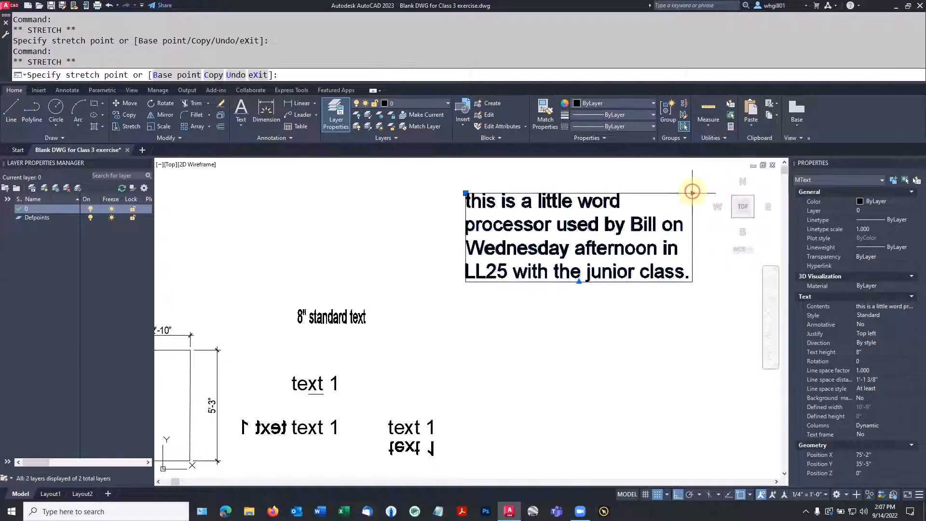
{"action": "left_click", "coordinate": [611, 193]}
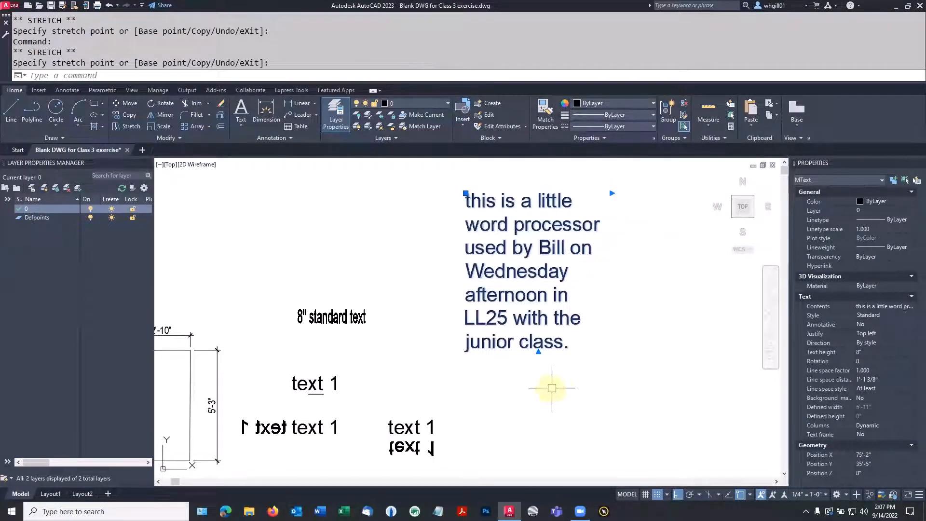
{"action": "left_click", "coordinate": [539, 350]}
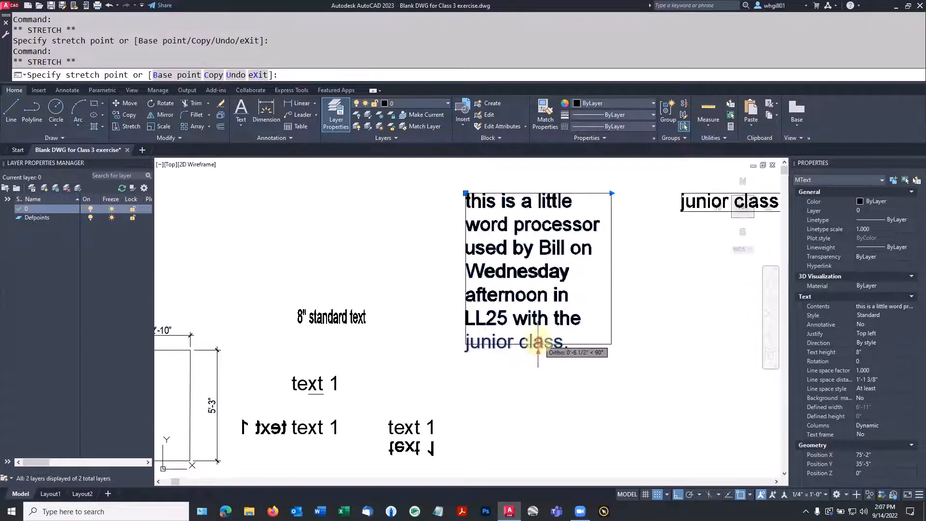
{"action": "left_click", "coordinate": [539, 291]}
Step: Narrow the two columns to a 14'-5" defined width and clear the selection
{"action": "middle_click_drag", "start_coordinate": [539, 290], "coordinate": [415, 341]}
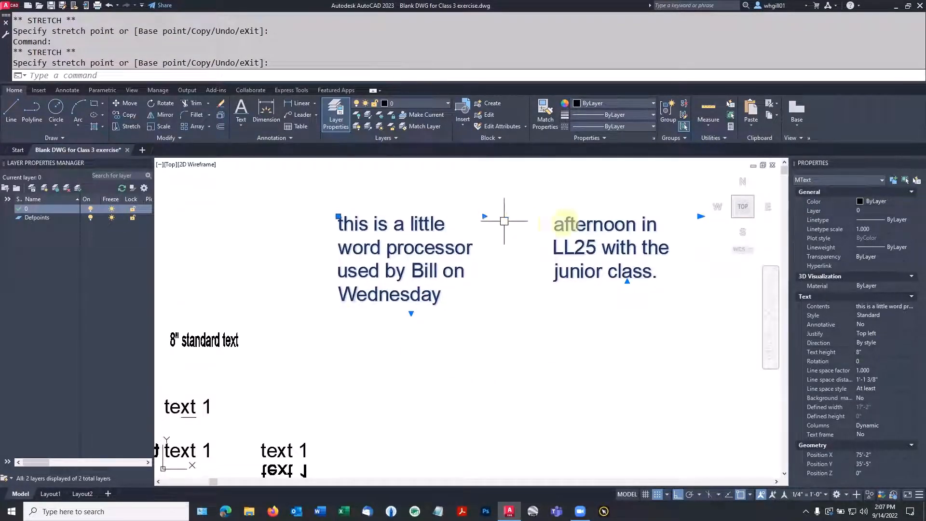
{"action": "left_click", "coordinate": [701, 216]}
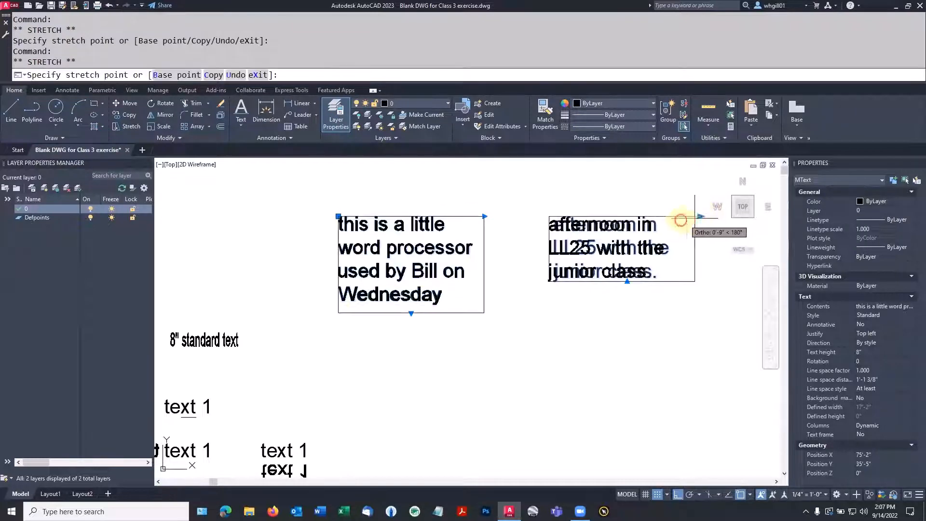
{"action": "left_click", "coordinate": [646, 221]}
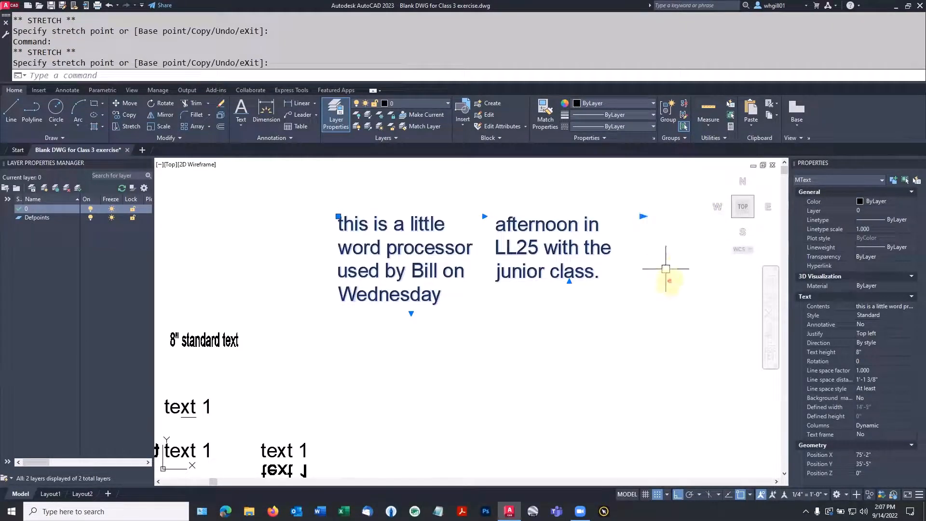
{"action": "left_click", "coordinate": [458, 347]}
{"action": "key", "text": "Escape"}
{"action": "key", "text": "Escape"}
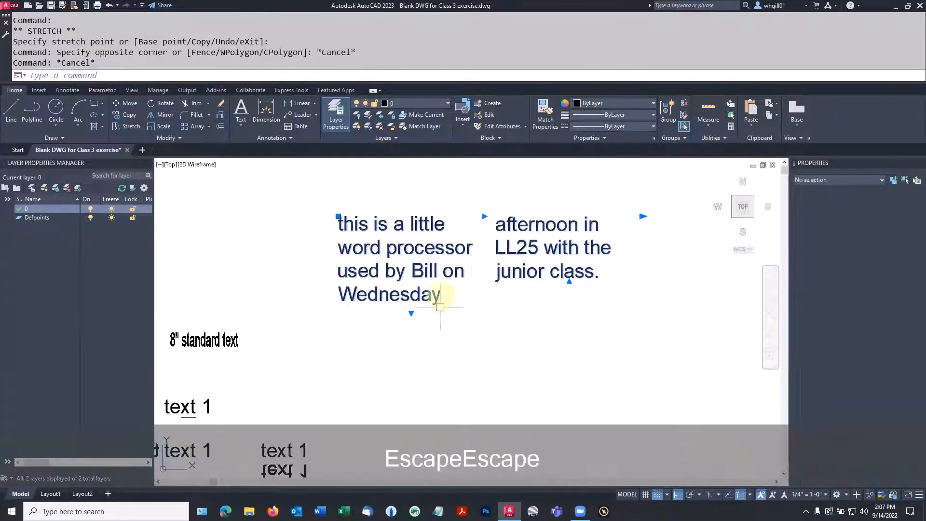
{"action": "key", "text": "Escape"}
{"action": "left_click", "coordinate": [413, 284]}
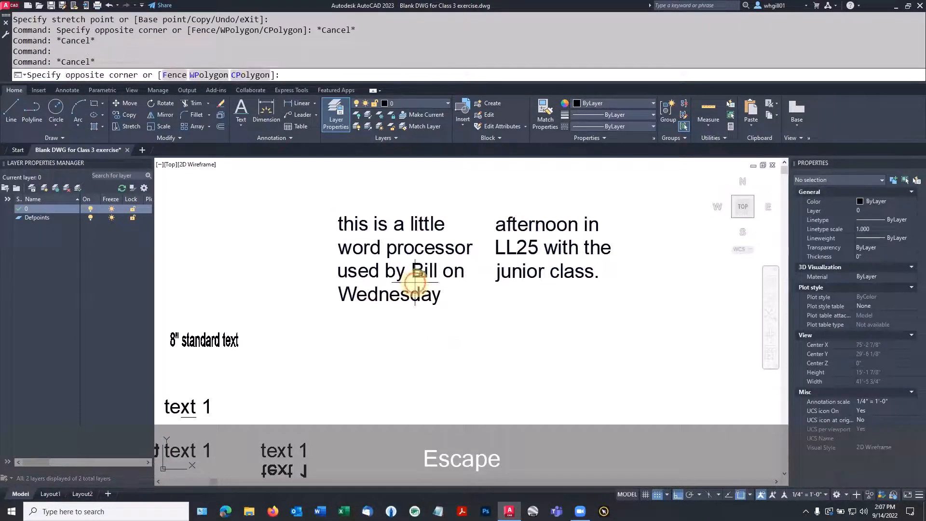
{"action": "key", "text": "Escape"}
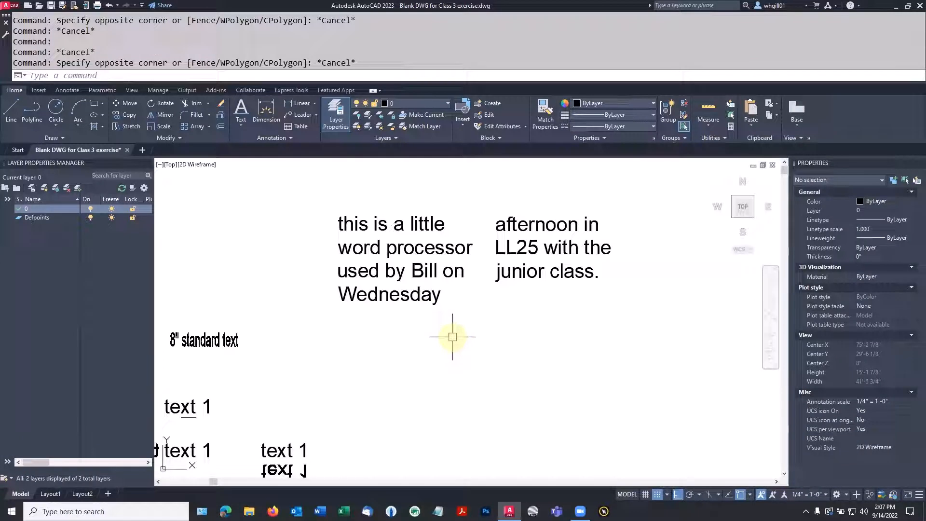
Step: In the paragraph, change the word "word" to the Artifakt Element Thin font
{"action": "left_click", "coordinate": [421, 270]}
{"action": "double_click", "coordinate": [421, 270]}
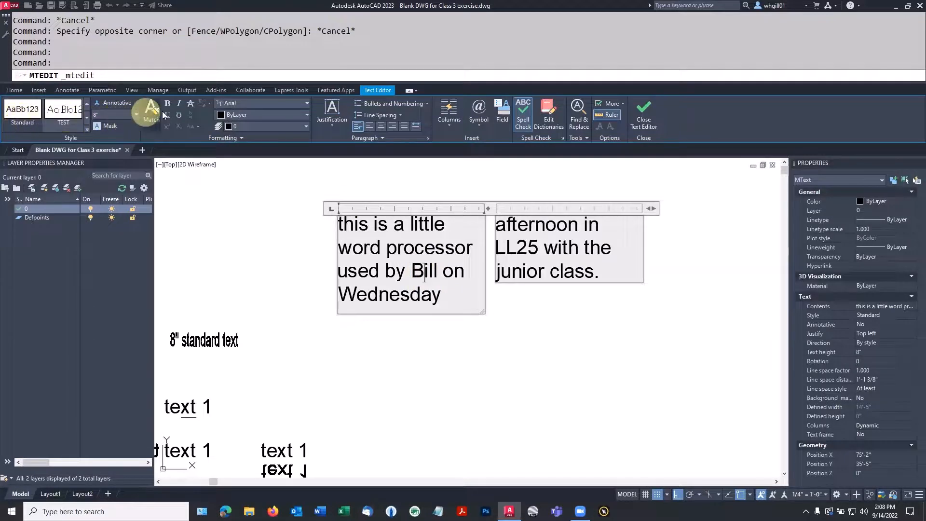
{"action": "left_click_drag", "start_coordinate": [380, 247], "coordinate": [337, 247]}
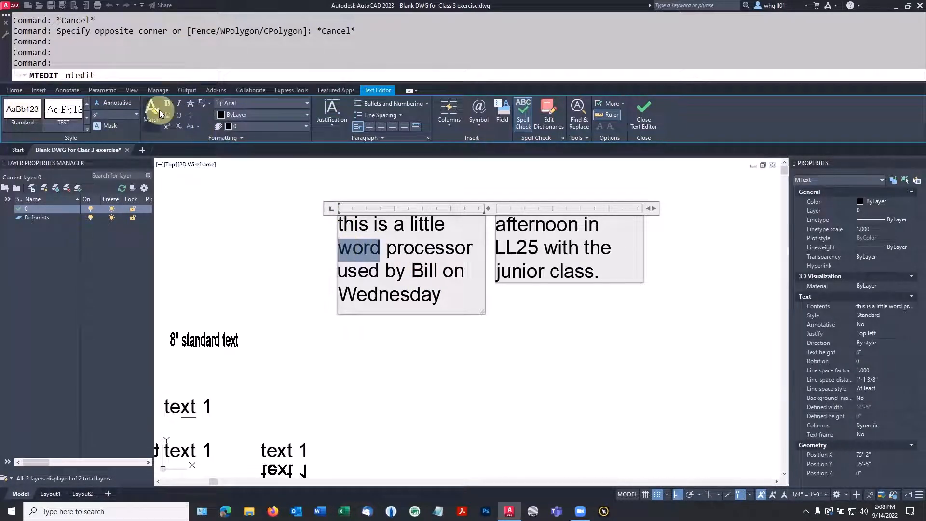
{"action": "left_click", "coordinate": [275, 105]}
{"action": "scroll", "coordinate": [259, 206], "scroll_direction": "down", "scroll_amount": 4}
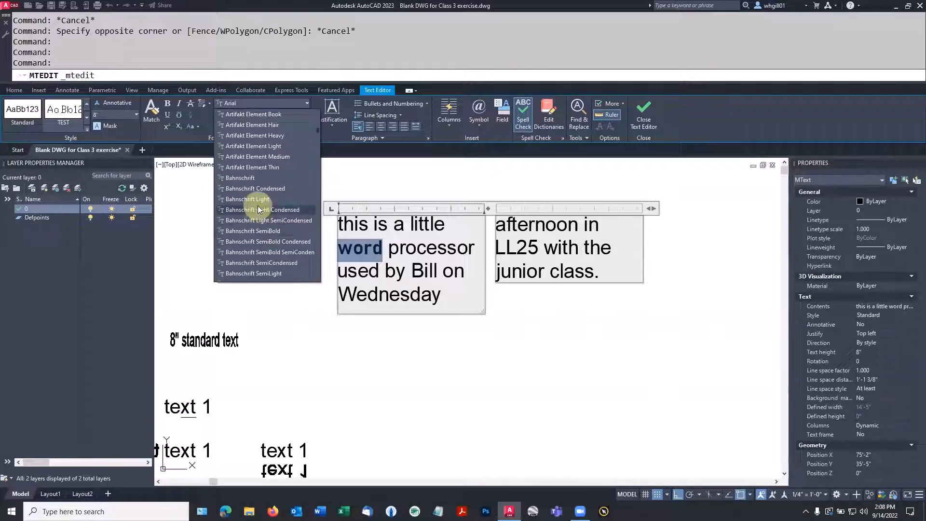
{"action": "left_click", "coordinate": [256, 168]}
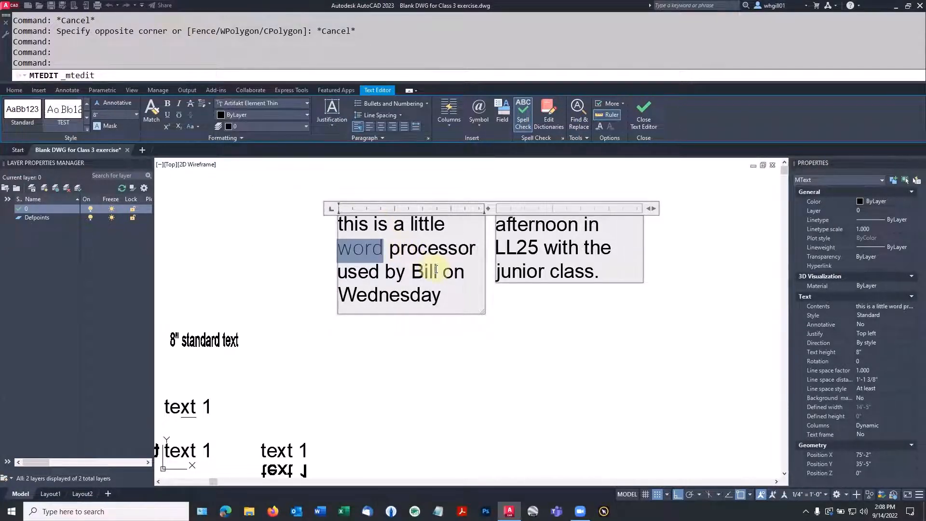
Step: Make the third-line name bold and Wednesday red, then close the editor
{"action": "left_click_drag", "start_coordinate": [411, 271], "coordinate": [437, 272]}
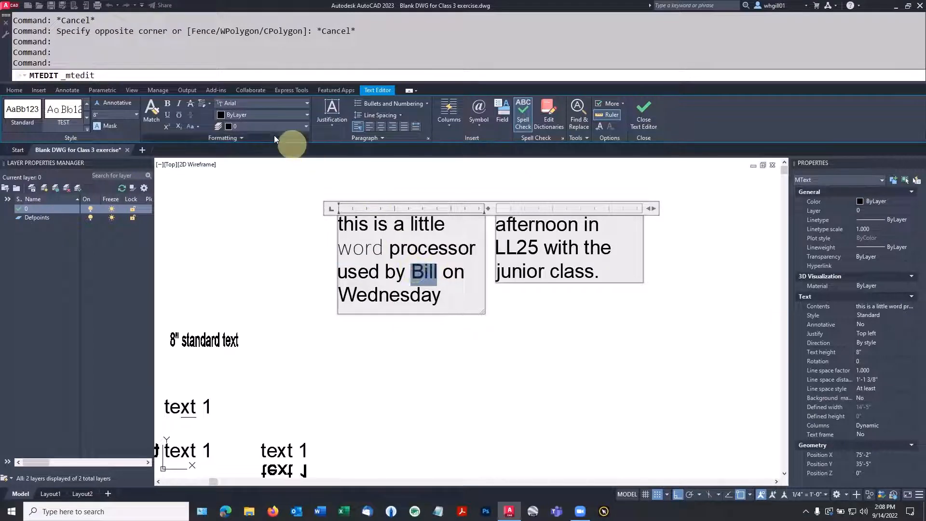
{"action": "left_click", "coordinate": [167, 103]}
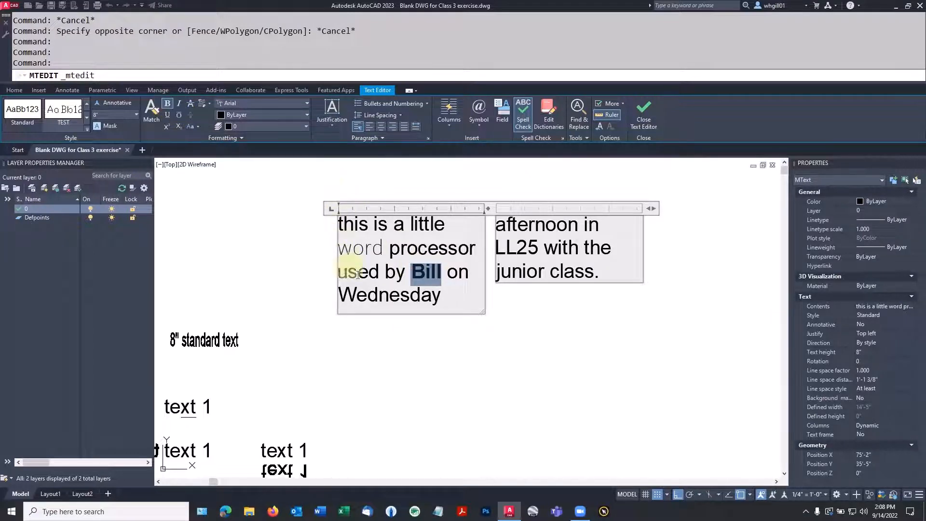
{"action": "left_click_drag", "start_coordinate": [440, 295], "coordinate": [338, 296]}
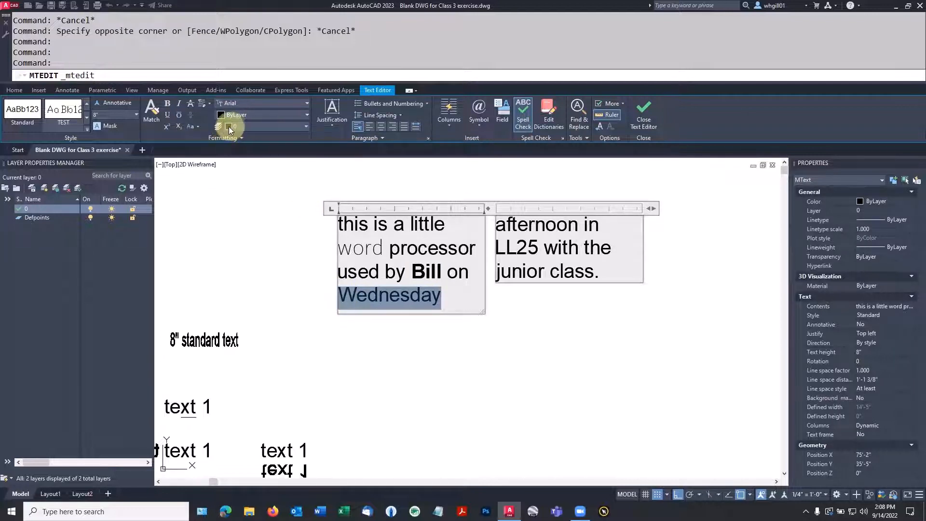
{"action": "left_click", "coordinate": [220, 116]}
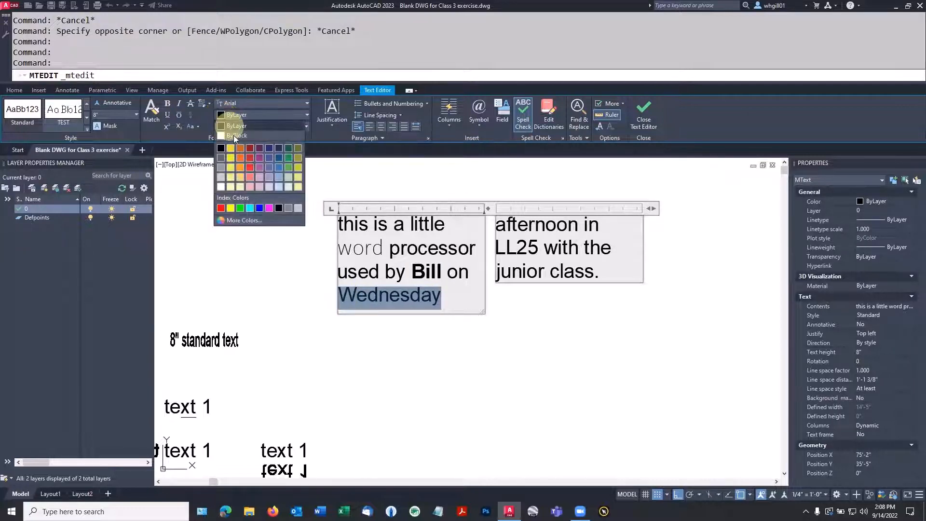
{"action": "left_click", "coordinate": [227, 208]}
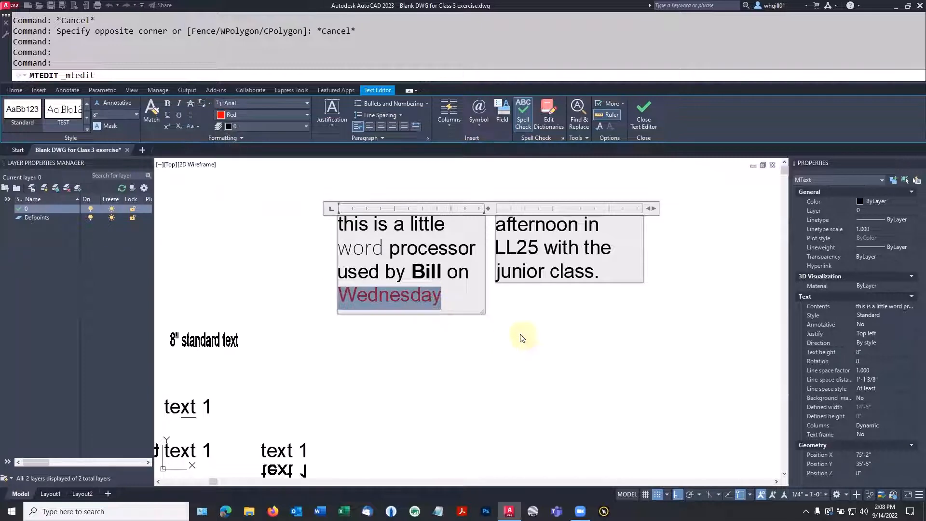
{"action": "left_click", "coordinate": [519, 335]}
{"action": "left_click", "coordinate": [441, 296]}
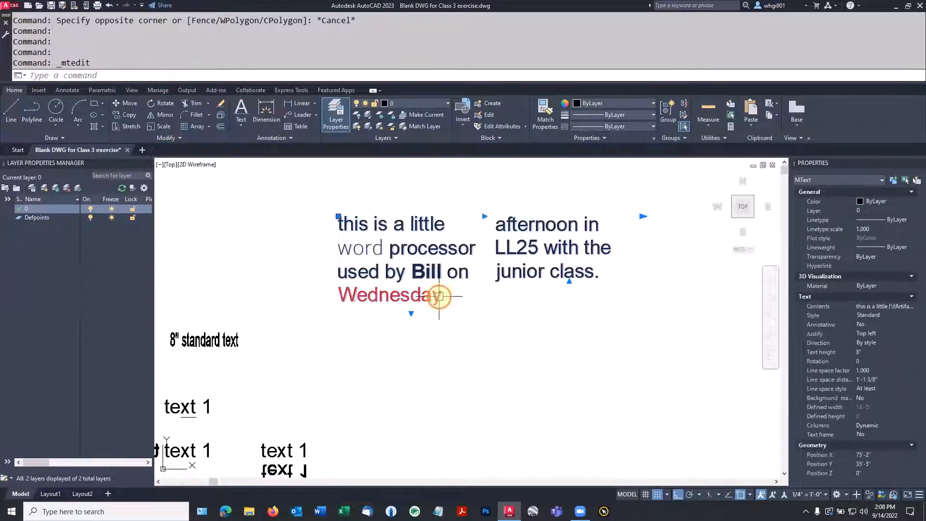
Step: Lengthen the Wednesday paragraph's column height so it reads as a single seven-line column
{"action": "left_click", "coordinate": [411, 314]}
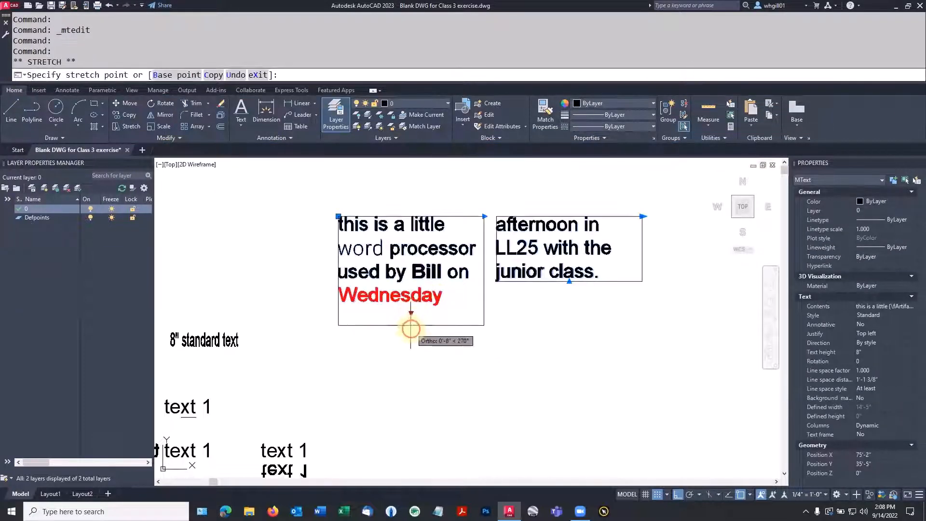
{"action": "left_click", "coordinate": [410, 414]}
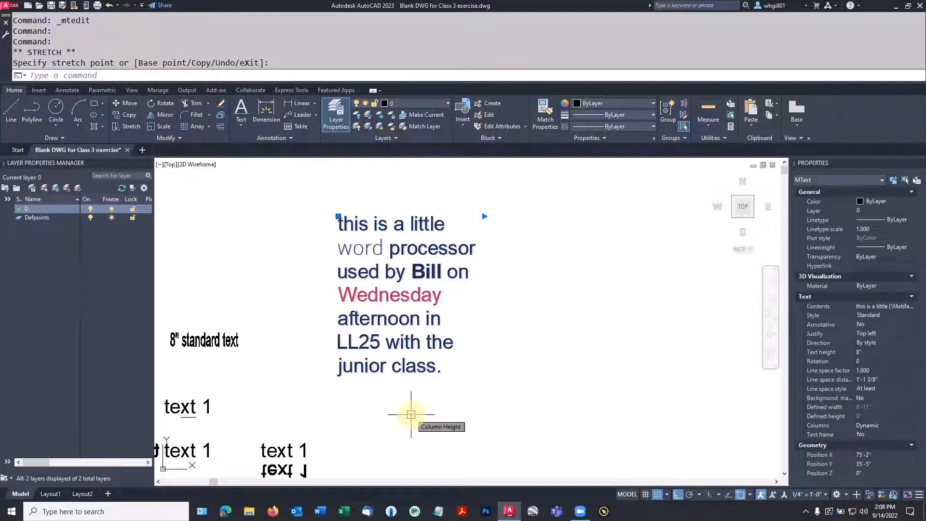
{"action": "scroll", "coordinate": [411, 414], "scroll_direction": "down", "scroll_amount": 1}
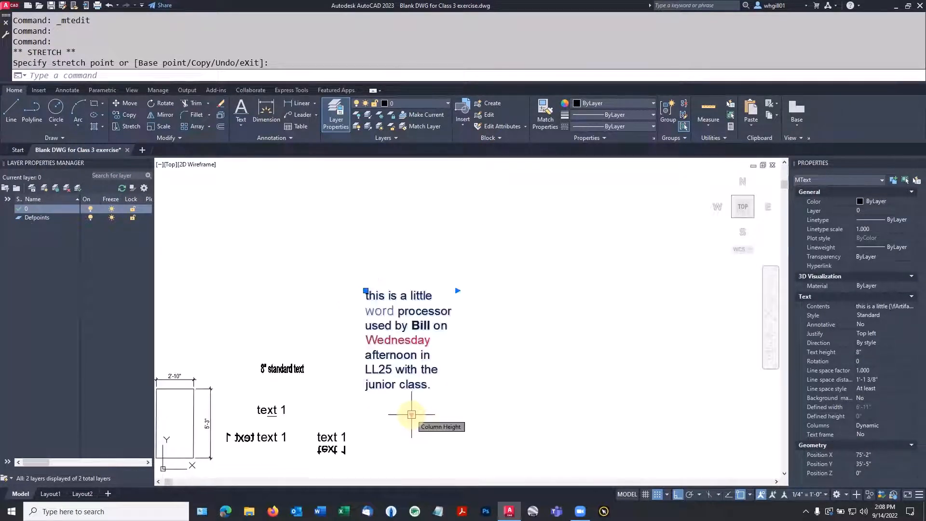
{"action": "key", "text": "Escape"}
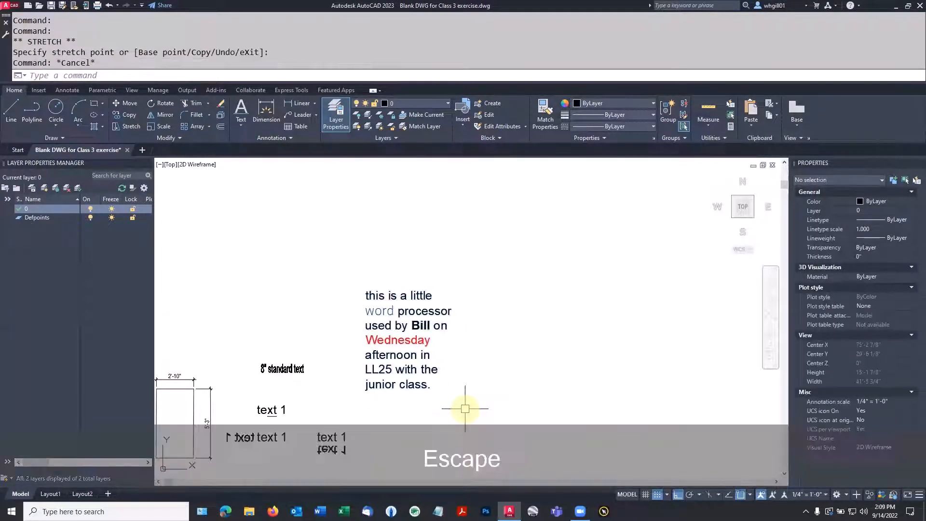
{"action": "middle_click_drag", "start_coordinate": [472, 403], "coordinate": [610, 369]}
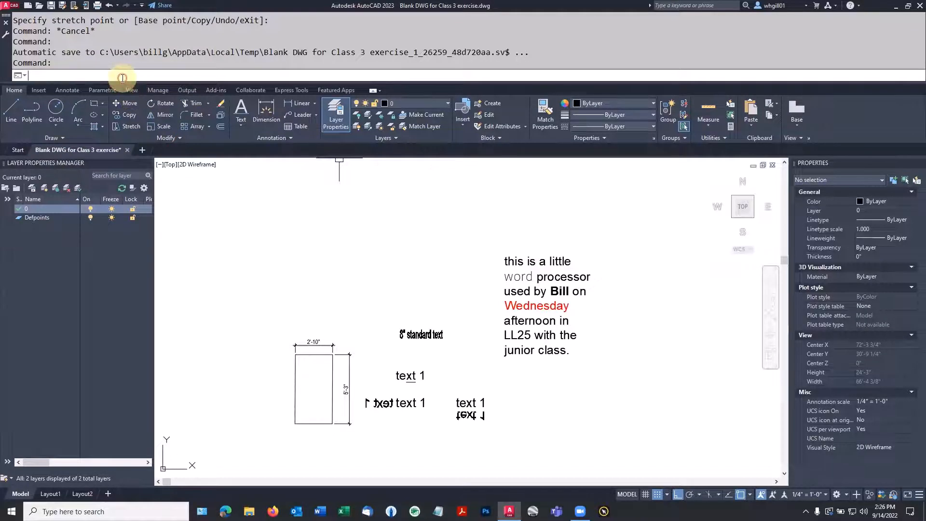
Step: Create a new text style named DIMENSIONS from the STYLE dialog
{"action": "type", "text": "style"}
{"action": "key", "text": "Return"}
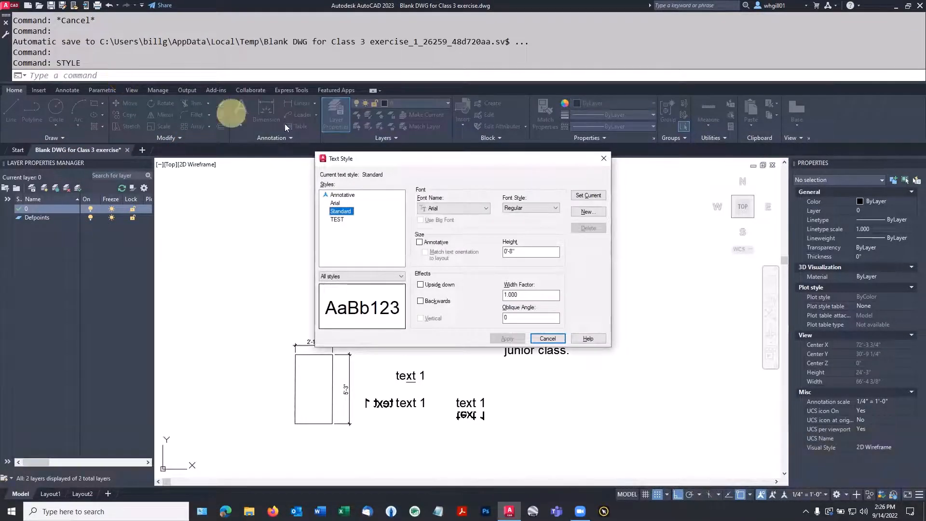
{"action": "left_click", "coordinate": [585, 213]}
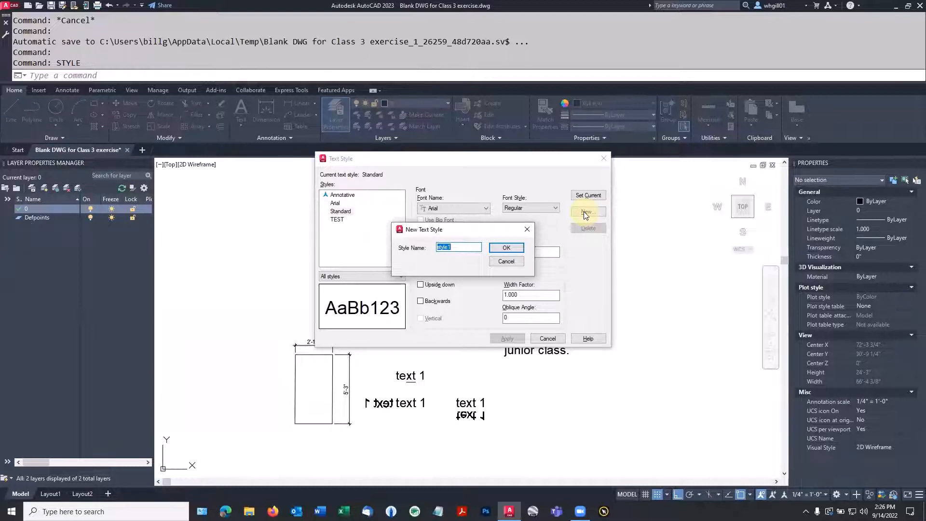
{"action": "type", "text": "DIM"}
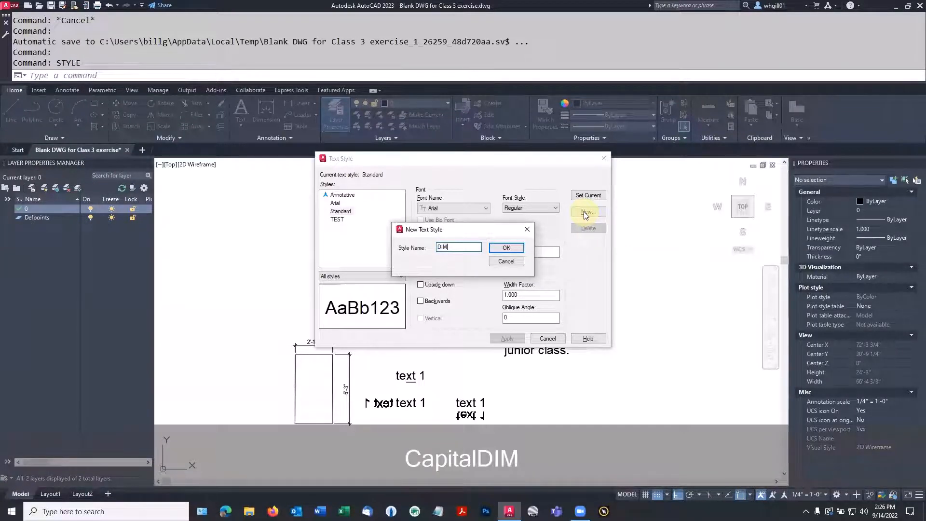
{"action": "type", "text": "ENSIONS"}
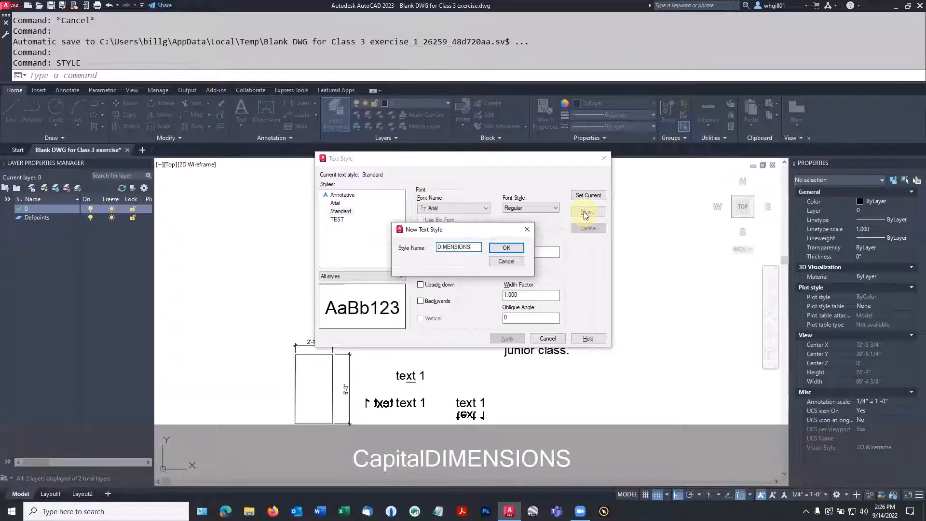
{"action": "key", "text": "Return"}
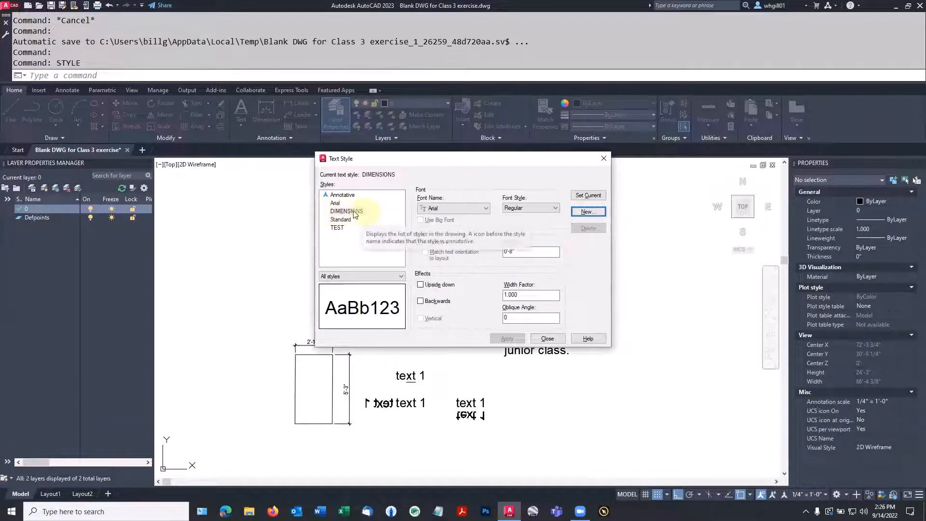
Step: Give DIMENSIONS a 6" height and 0.8 width factor, then apply and close
{"action": "left_click_drag", "start_coordinate": [547, 248], "coordinate": [497, 251]}
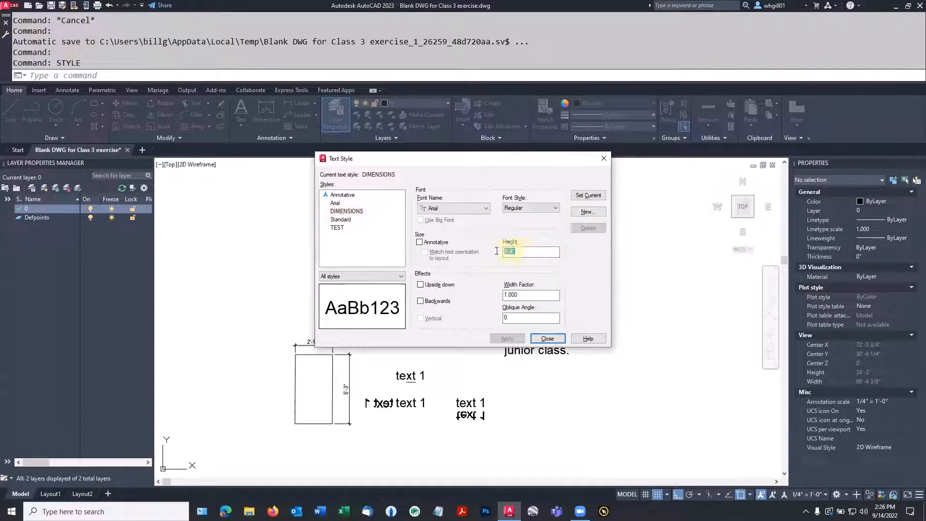
{"action": "type", "text": "6"}
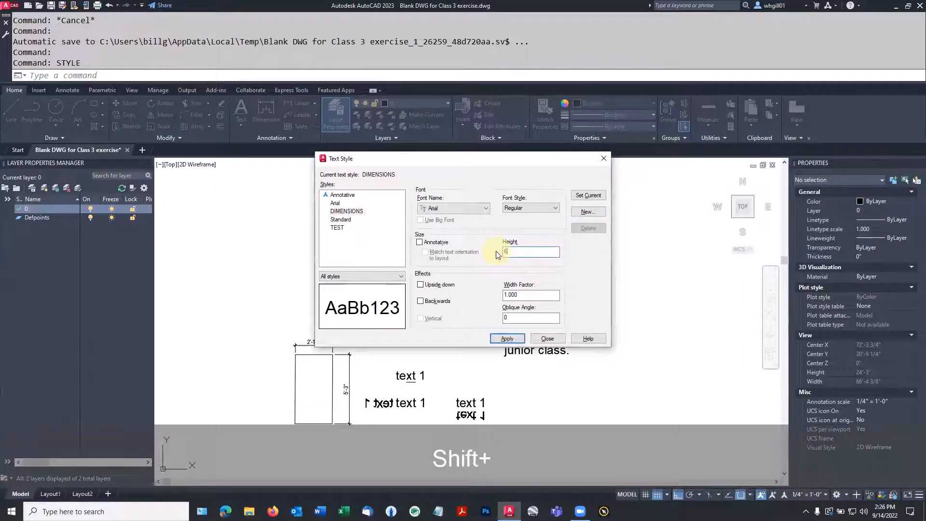
{"action": "type", "text": "\""}
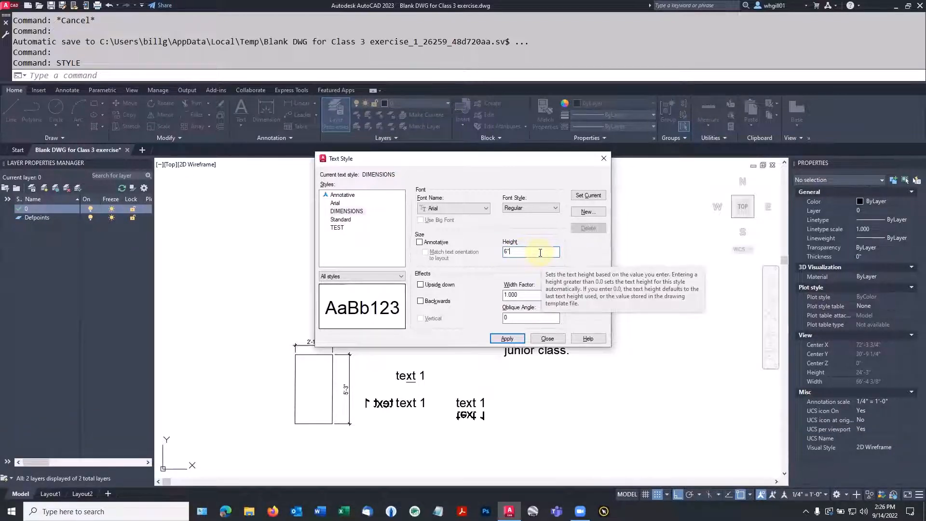
{"action": "left_click", "coordinate": [527, 294]}
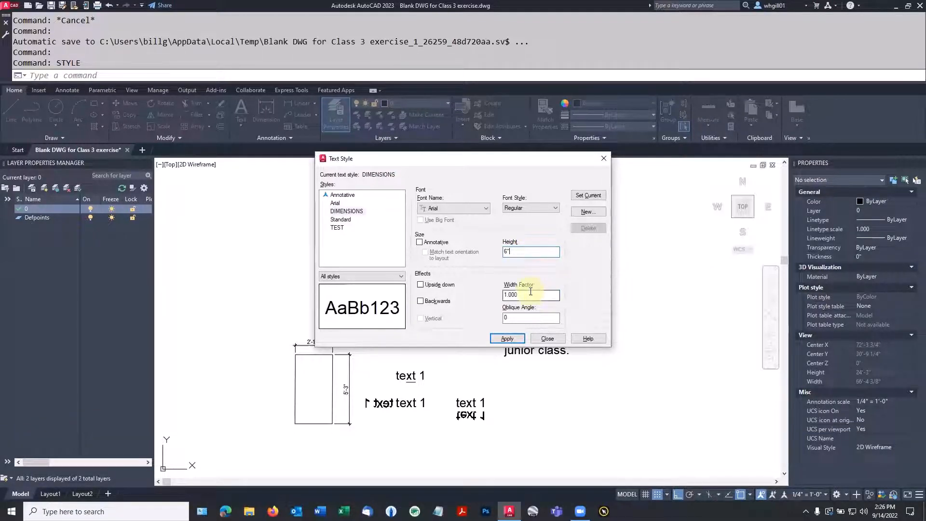
{"action": "left_click_drag", "start_coordinate": [532, 294], "coordinate": [500, 299]}
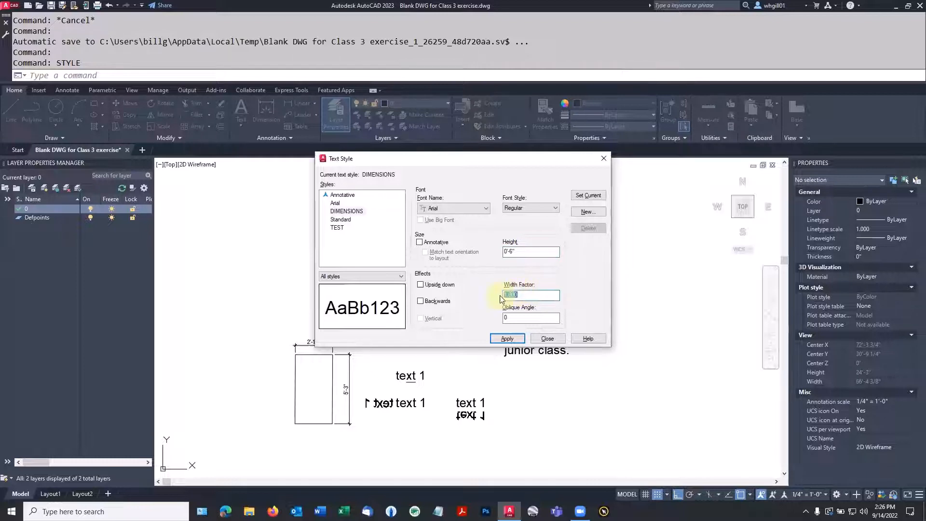
{"action": "type", "text": ".8"}
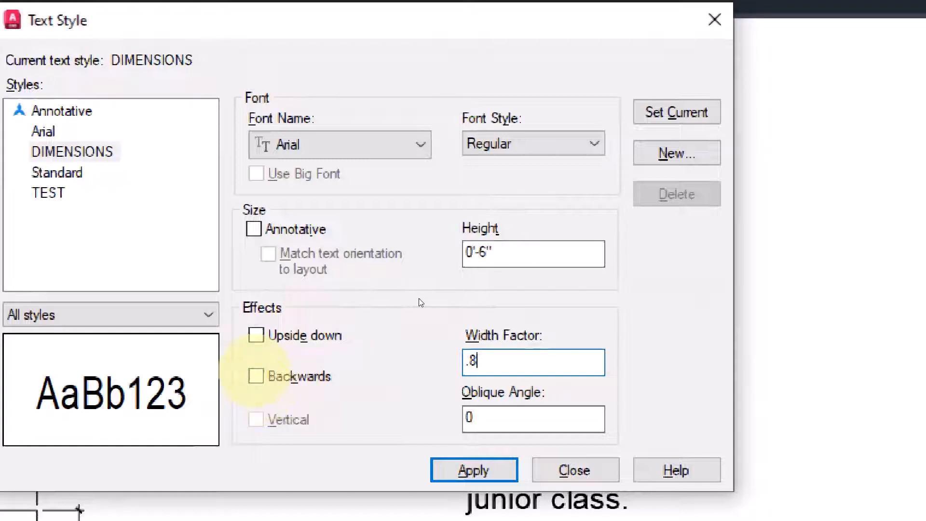
{"action": "left_click", "coordinate": [473, 470]}
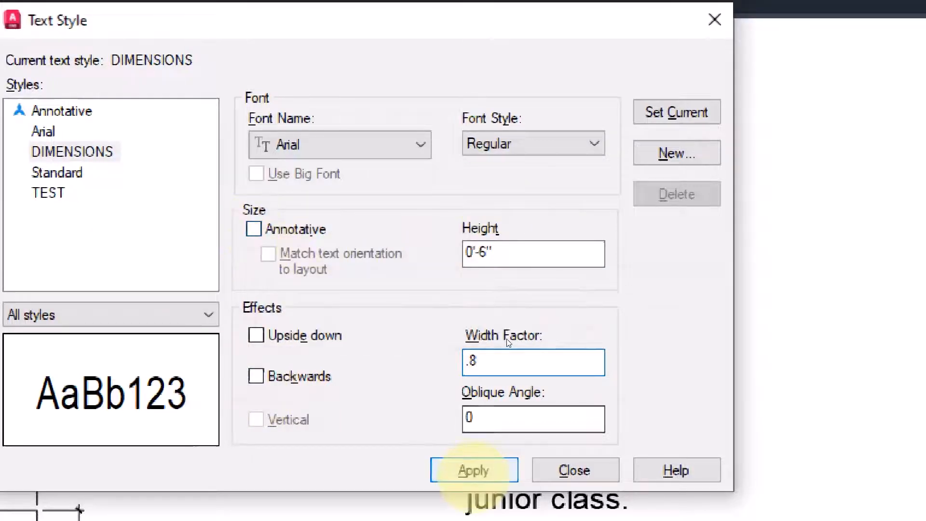
{"action": "left_click", "coordinate": [473, 470]}
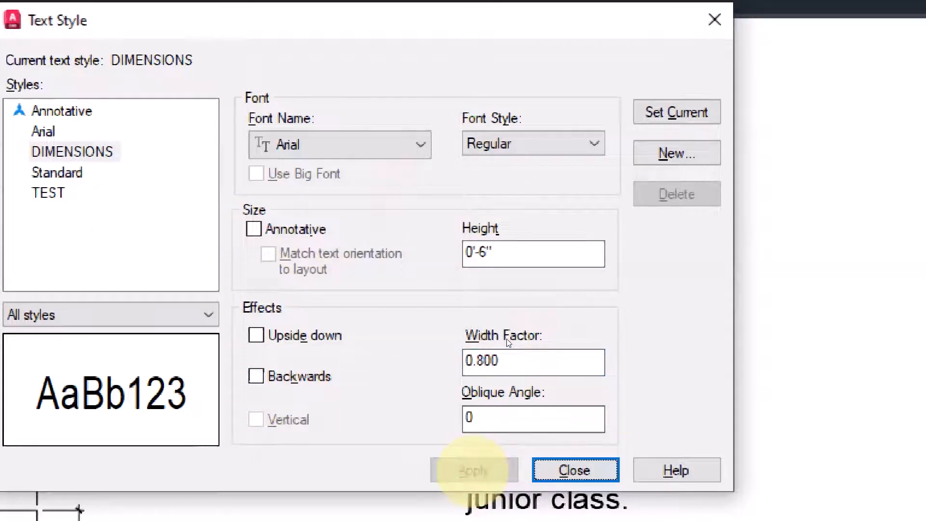
{"action": "left_click", "coordinate": [579, 470]}
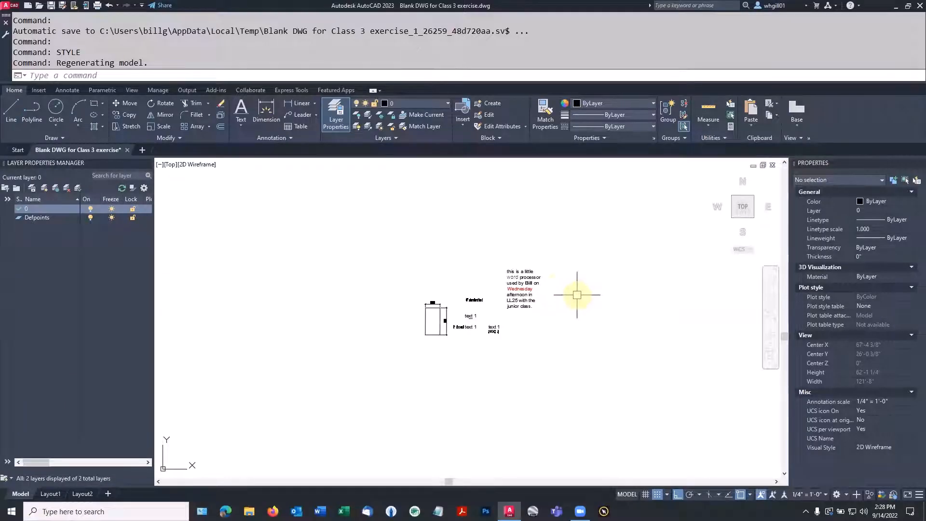
Step: Draw a trial multiline text box and clear the test letters typed into it
{"action": "scroll", "coordinate": [531, 279], "scroll_direction": "up", "scroll_amount": 4}
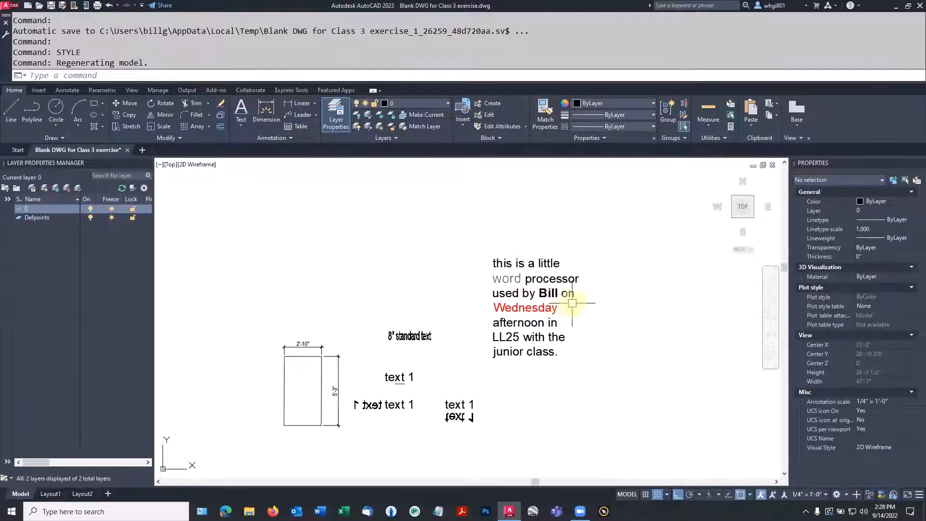
{"action": "middle_click_drag", "start_coordinate": [586, 306], "coordinate": [475, 311]}
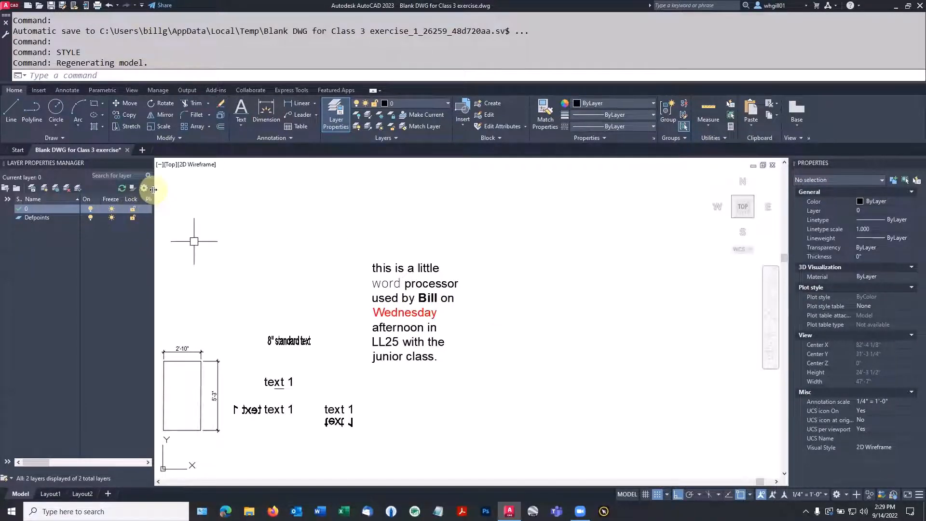
{"action": "left_click", "coordinate": [241, 123]}
{"action": "left_click", "coordinate": [251, 142]}
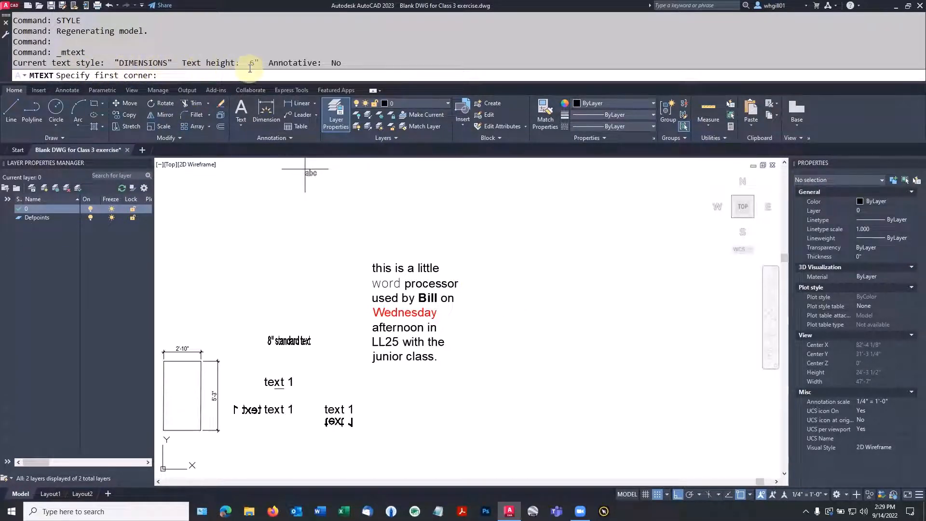
{"action": "left_click", "coordinate": [522, 257]}
{"action": "left_click", "coordinate": [595, 387]}
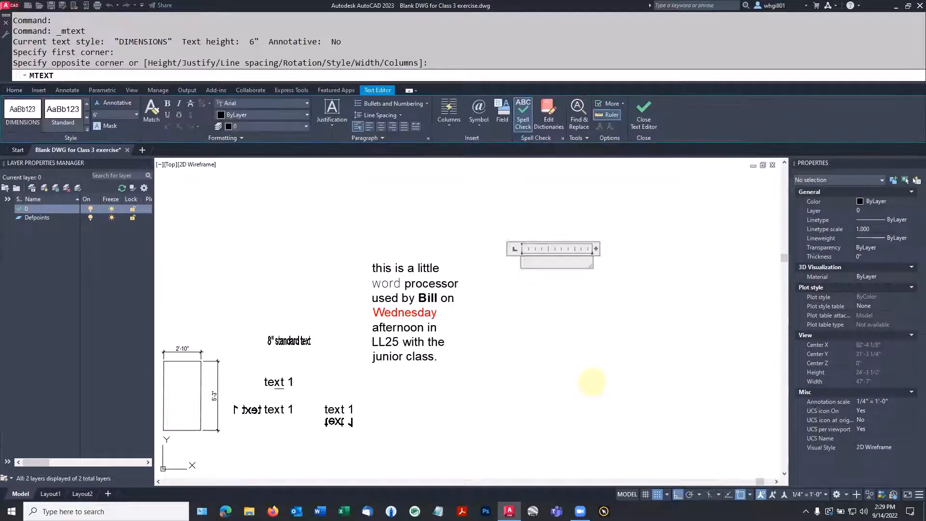
{"action": "type", "text": "Anit"}
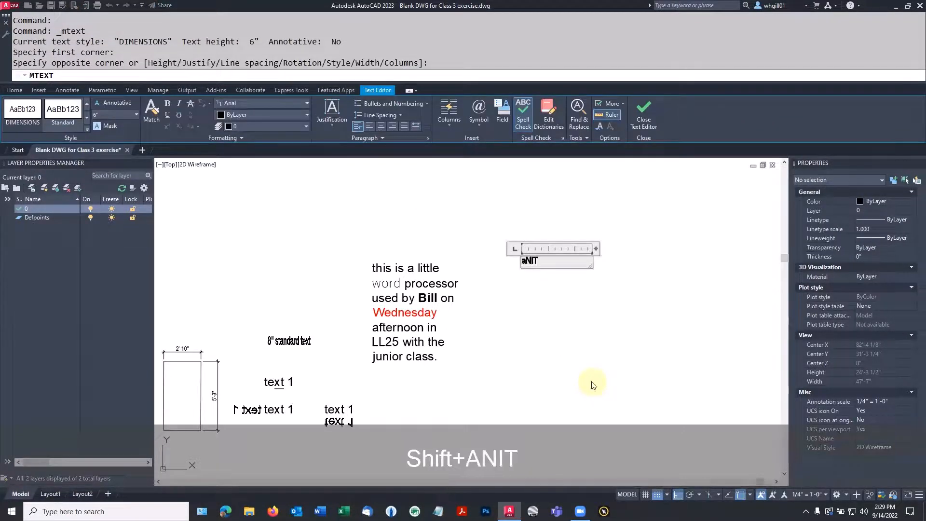
{"action": "key", "text": "BackSpace"}
{"action": "key", "text": "BackSpace"}
{"action": "key", "text": "BackSpace"}
{"action": "key", "text": "BackSpace"}
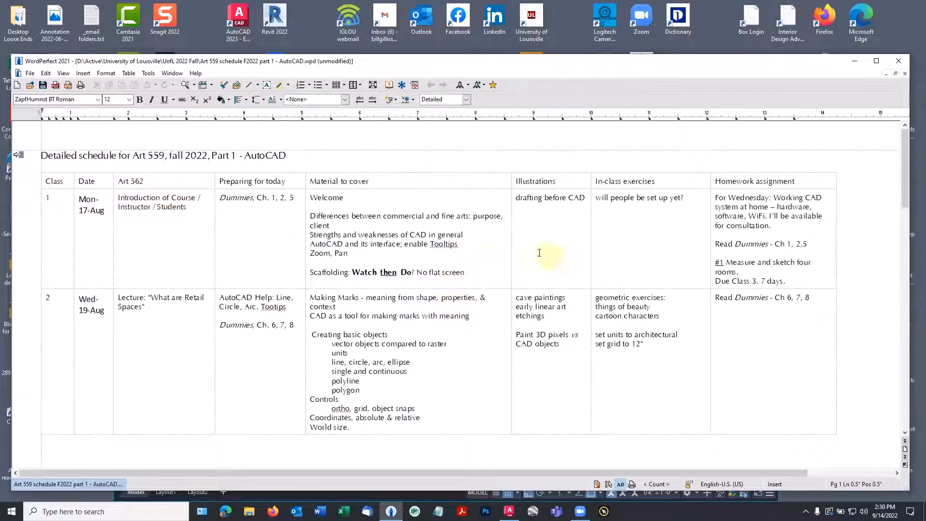
Step: Copy the class 1 Material to cover notes from WordPerfect and restart MTEXT with T
{"action": "left_click_drag", "start_coordinate": [465, 272], "coordinate": [317, 196]}
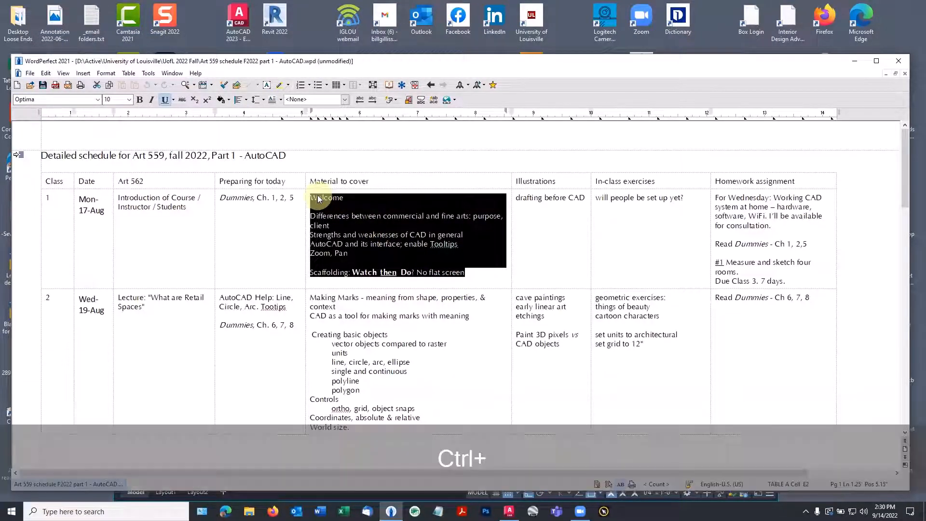
{"action": "key", "text": "ctrl+c"}
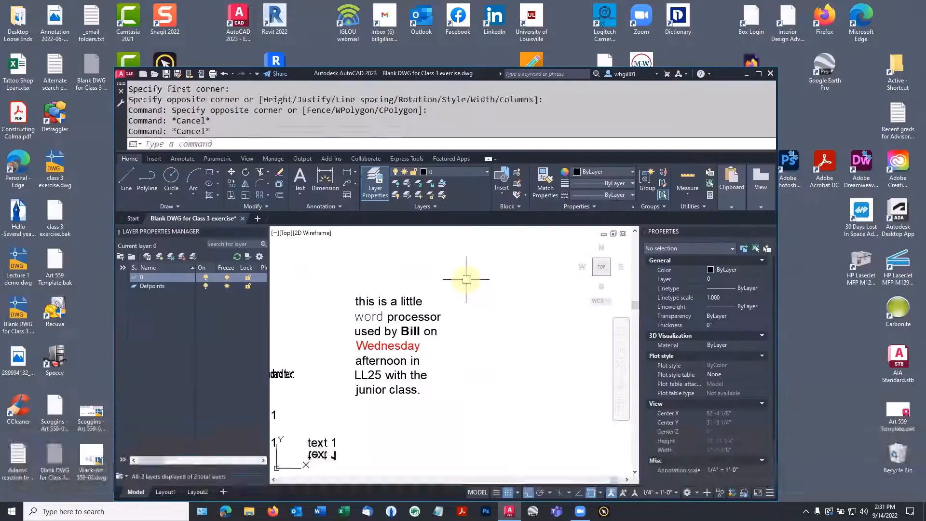
{"action": "type", "text": "t"}
{"action": "key", "text": "space"}
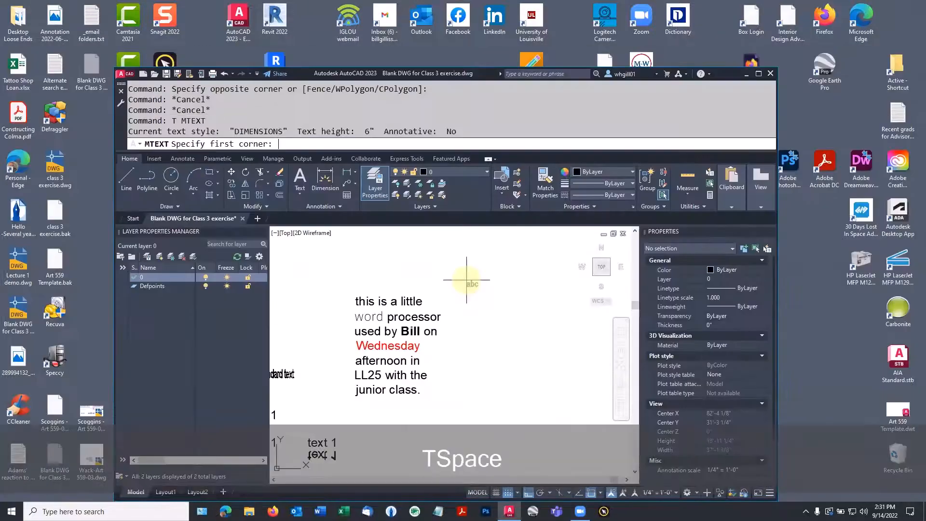
Step: Paste the class 1 notes, Welcome through No flat screen, into a widened MText box
{"action": "left_click", "coordinate": [466, 275]}
{"action": "left_click", "coordinate": [542, 390]}
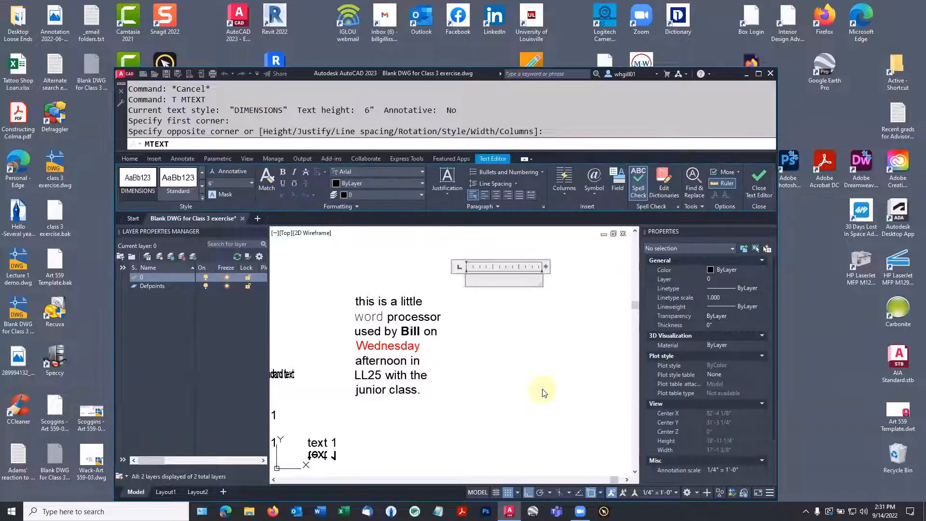
{"action": "key", "text": "ctrl+v"}
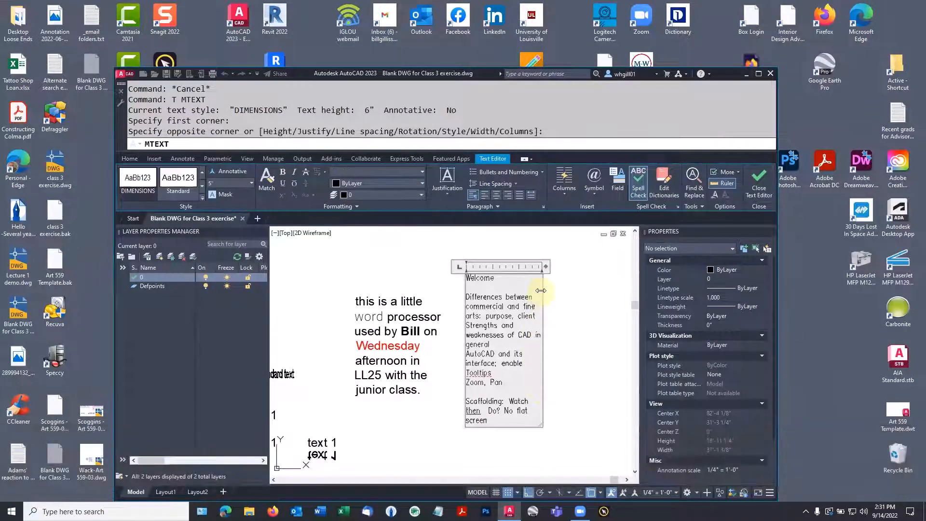
{"action": "left_click_drag", "start_coordinate": [544, 289], "coordinate": [580, 290]}
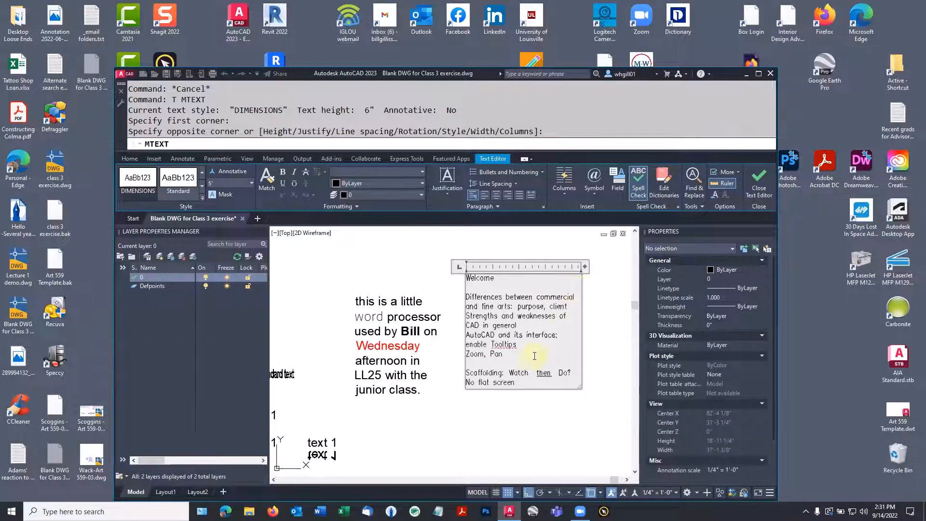
{"action": "scroll", "coordinate": [532, 359], "scroll_direction": "up", "scroll_amount": 3}
{"action": "scroll", "coordinate": [532, 359], "scroll_direction": "down", "scroll_amount": 3}
{"action": "double_click", "coordinate": [492, 74]}
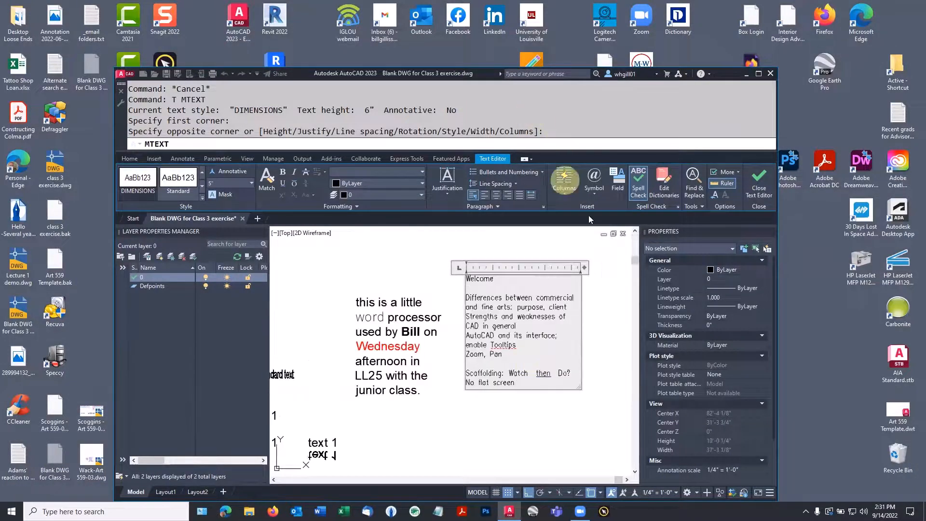
{"action": "scroll", "coordinate": [517, 291], "scroll_direction": "down", "scroll_amount": 2}
{"action": "scroll", "coordinate": [517, 290], "scroll_direction": "up", "scroll_amount": 2}
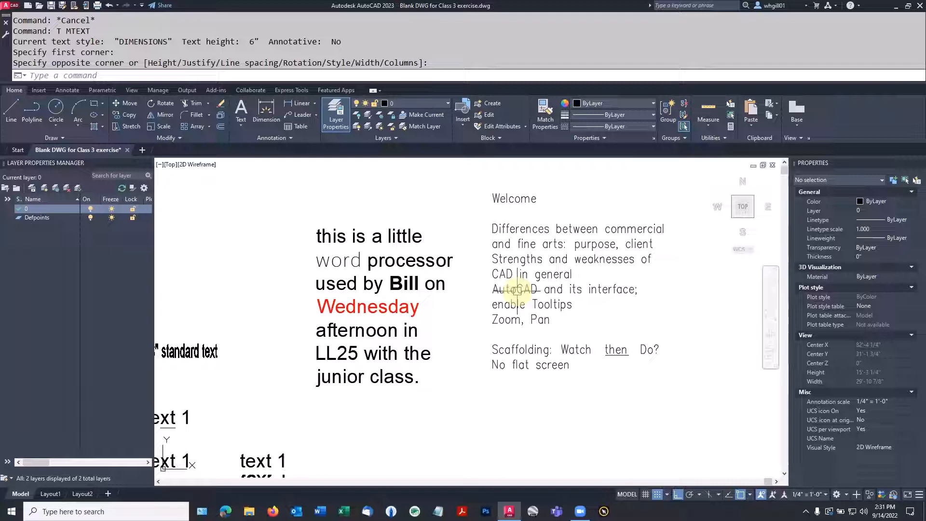
Step: Try tab-indenting the Welcome note's Differences line, then remove the indent and exit
{"action": "double_click", "coordinate": [502, 261]}
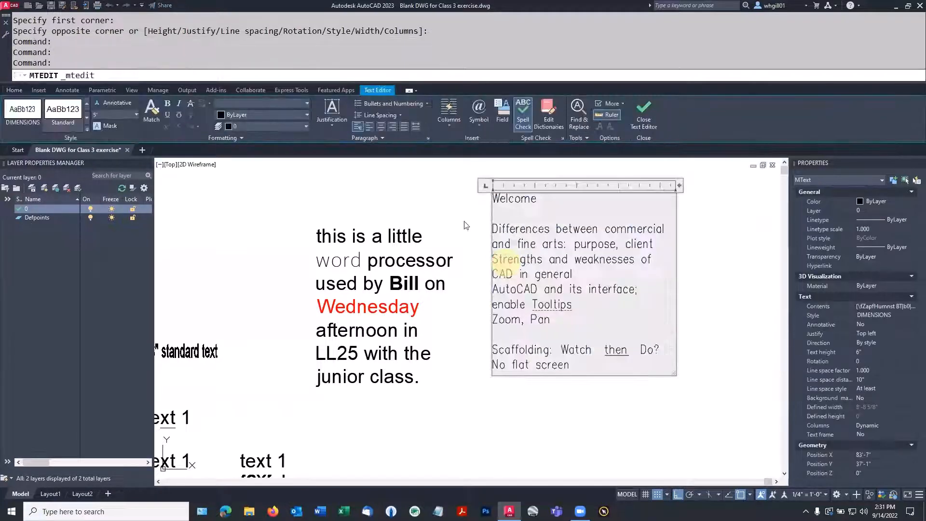
{"action": "left_click", "coordinate": [513, 186]}
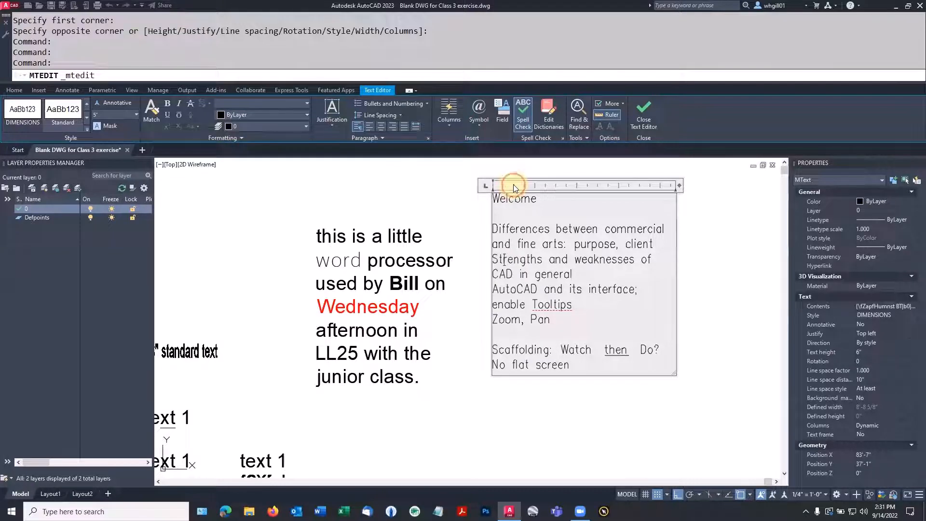
{"action": "left_click", "coordinate": [493, 227]}
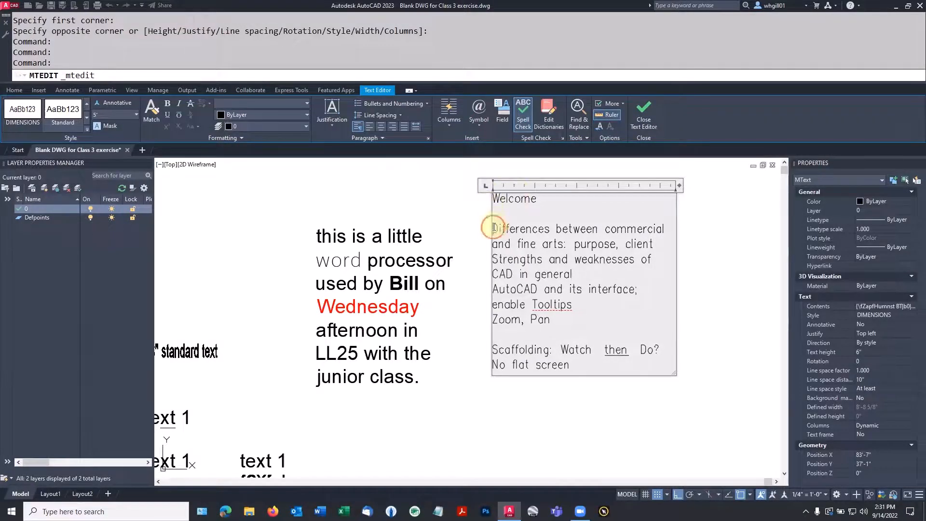
{"action": "key", "text": "Tab"}
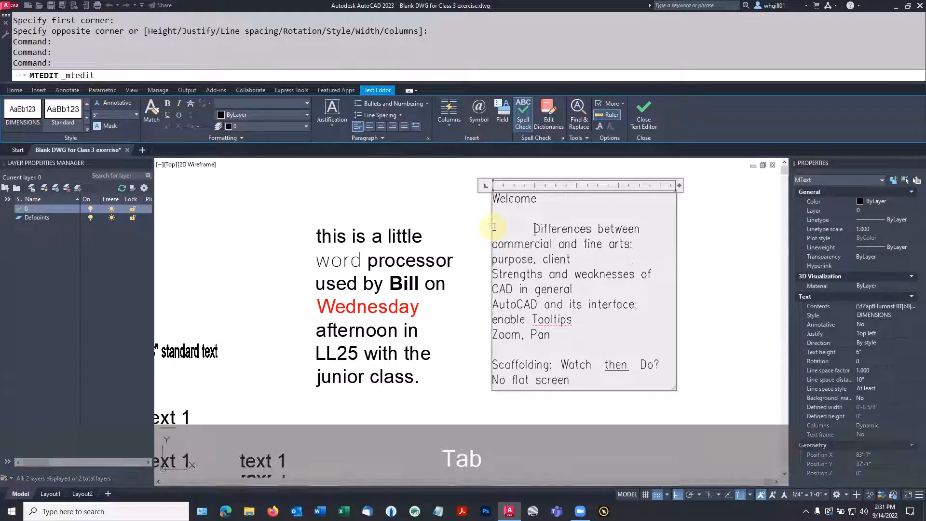
{"action": "left_click", "coordinate": [513, 186]}
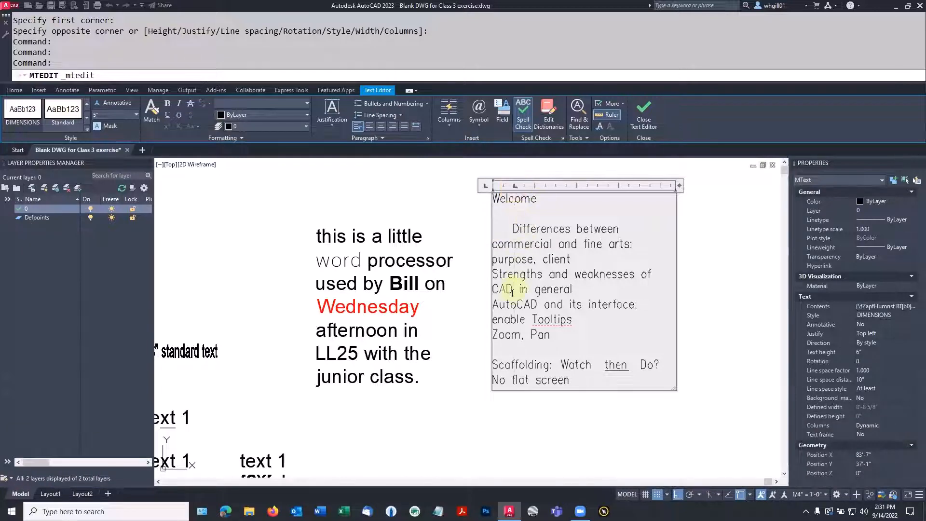
{"action": "key", "text": "BackSpace"}
{"action": "key", "text": "Escape"}
{"action": "key", "text": "Escape"}
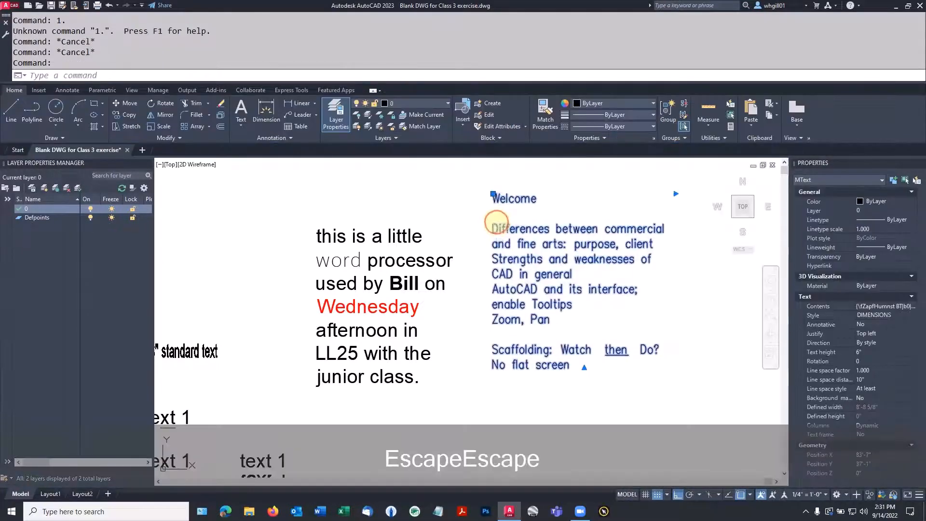
Step: Number the Differences and AutoCAD-and-its-interface lines 1 and 2 with the indent at the margin
{"action": "double_click", "coordinate": [493, 229]}
{"action": "left_click", "coordinate": [494, 229]}
{"action": "type", "text": "1."}
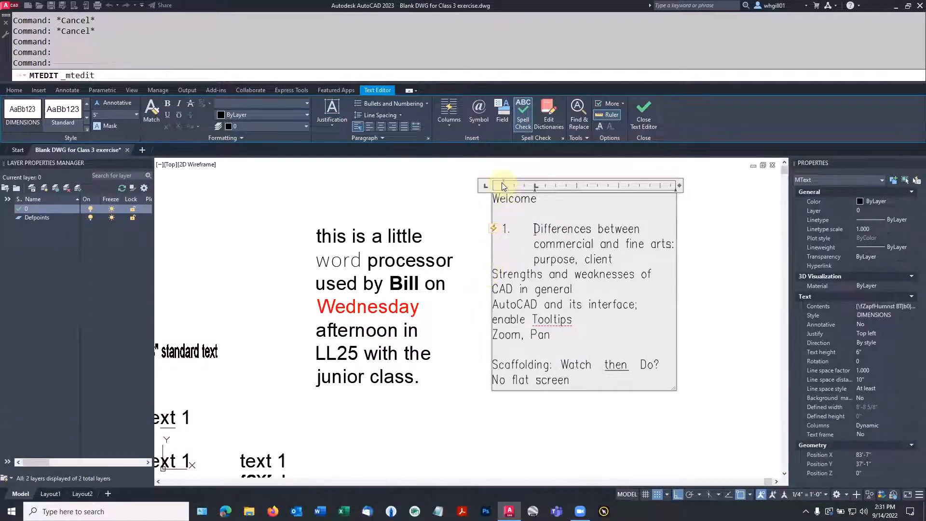
{"action": "mouse_move", "coordinate": [503, 183]}
{"action": "left_mouse_down"}
{"action": "mouse_move", "coordinate": [491, 183]}
{"action": "mouse_move", "coordinate": [530, 192]}
{"action": "mouse_move", "coordinate": [509, 191]}
{"action": "left_mouse_up"}
{"action": "key", "text": "ctrl+z"}
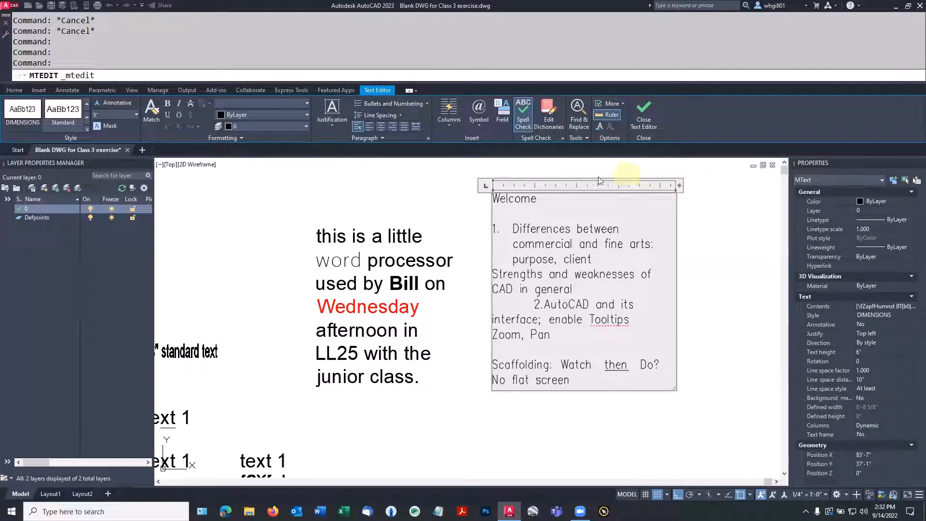
{"action": "left_click", "coordinate": [463, 178]}
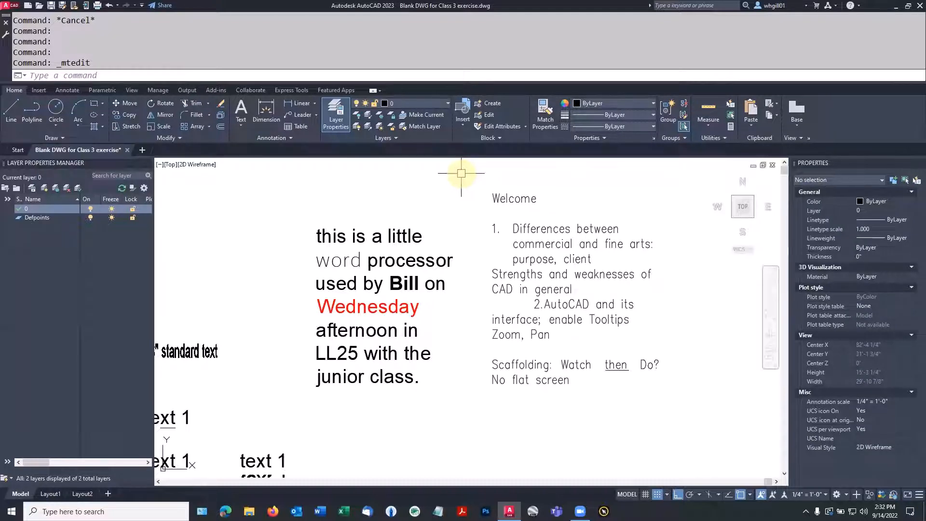
{"action": "key", "text": "Escape"}
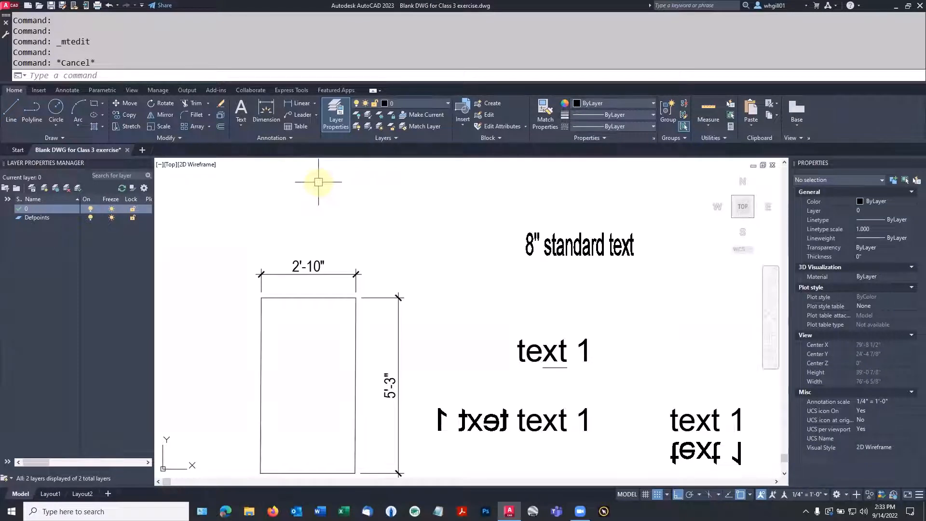
Step: Open the Dimension Style Manager with DIMSTYLE and start a new style from Standard
{"action": "type", "text": "IM"}
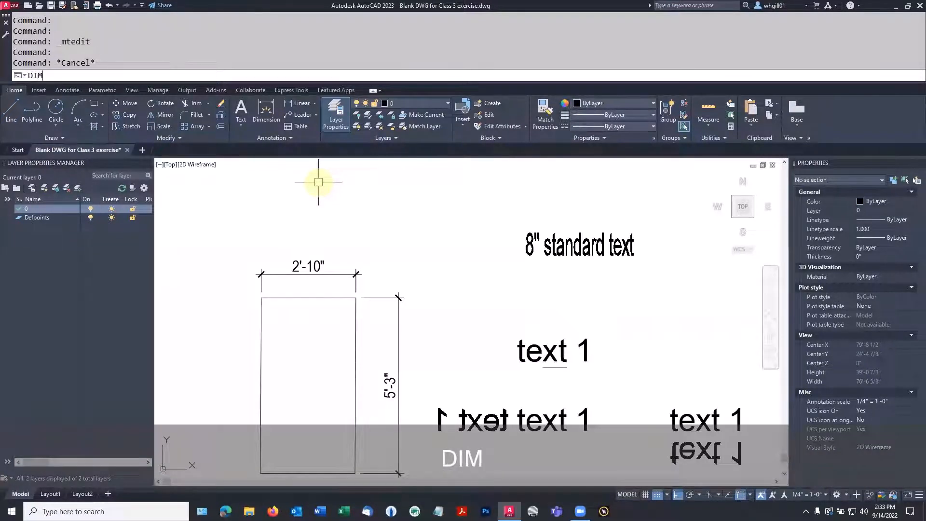
{"action": "type", "text": "STYLE"}
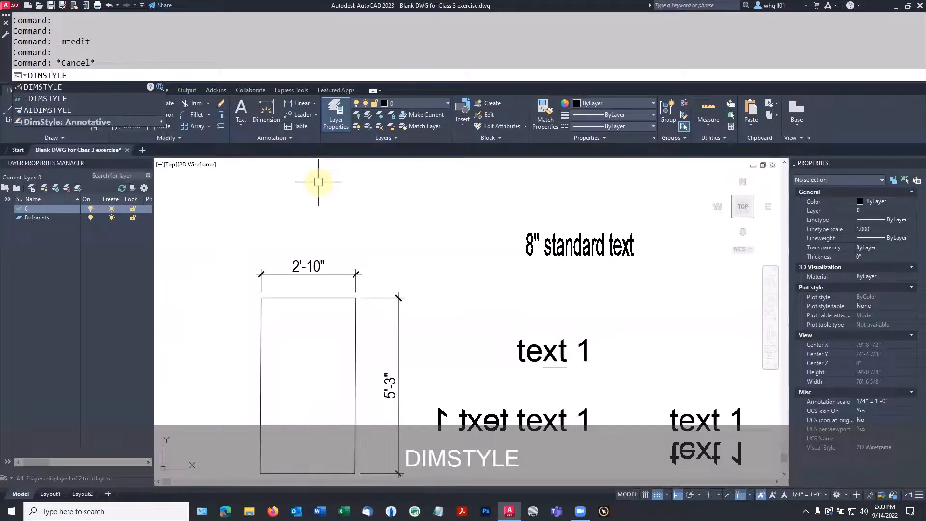
{"action": "key", "text": "Return"}
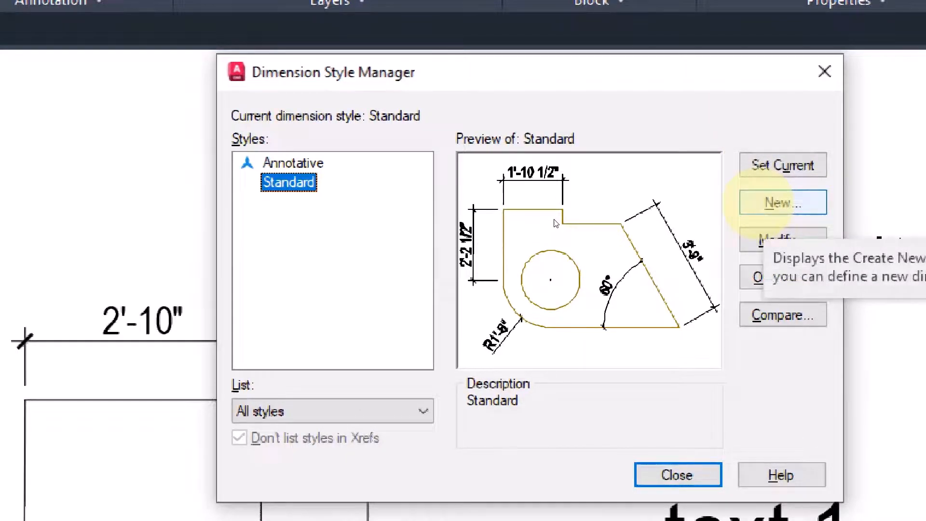
{"action": "left_click", "coordinate": [767, 203]}
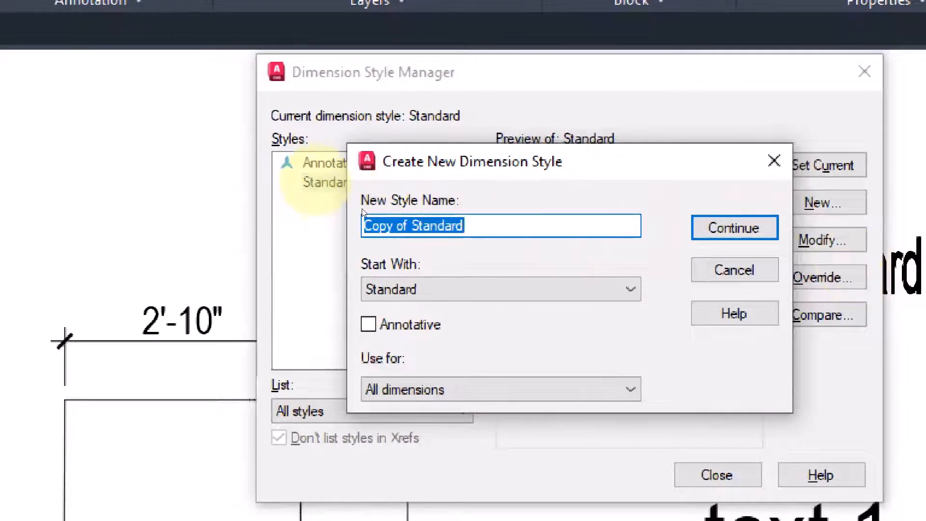
Step: Replace 'Copy of Standard' with the name dims, keep All dimensions, and continue
{"action": "left_click", "coordinate": [480, 224]}
{"action": "left_click_drag", "start_coordinate": [479, 224], "coordinate": [364, 228]}
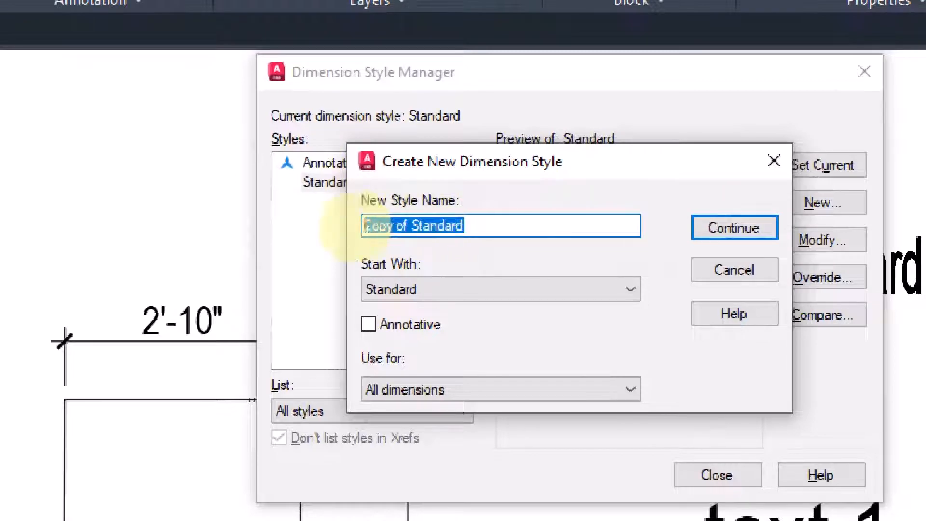
{"action": "type", "text": "dims"}
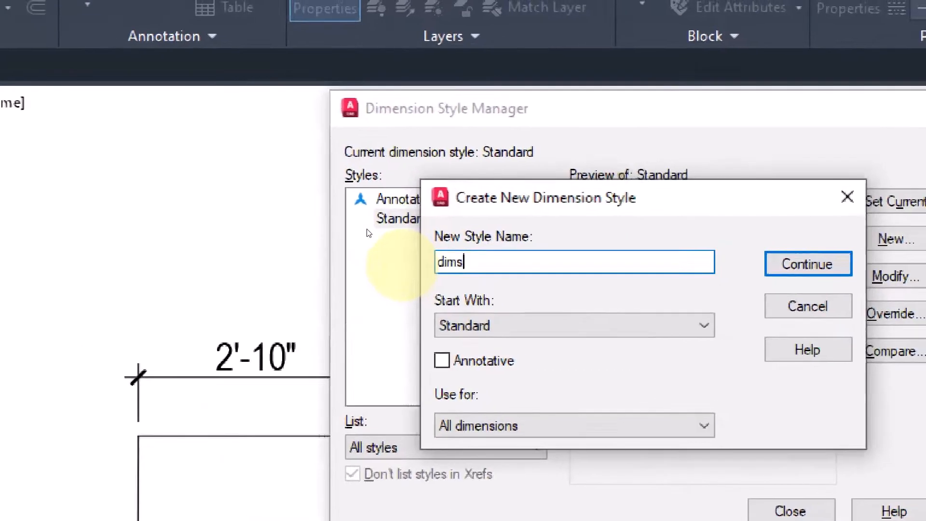
{"action": "key", "text": "BackSpace"}
{"action": "key", "text": "BackSpace"}
{"action": "key", "text": "BackSpace"}
{"action": "key", "text": "BackSpace"}
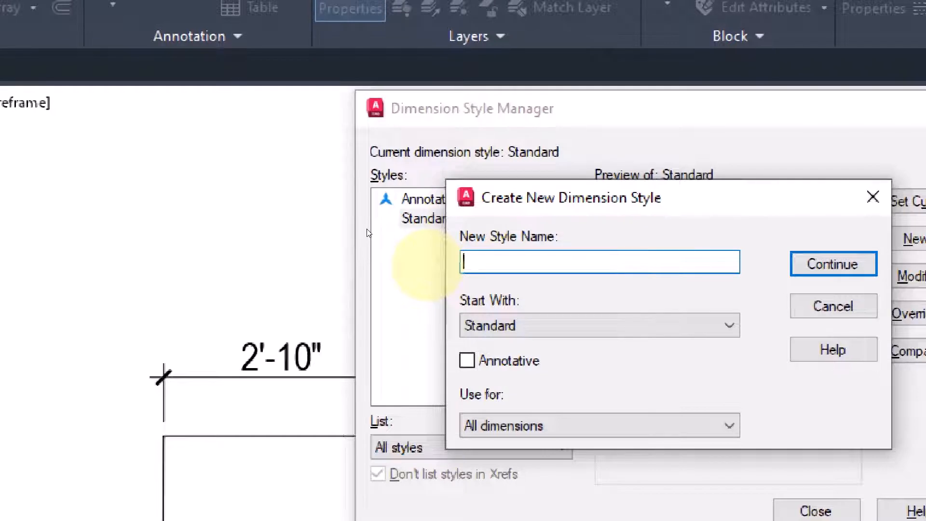
{"action": "type", "text": "dims"}
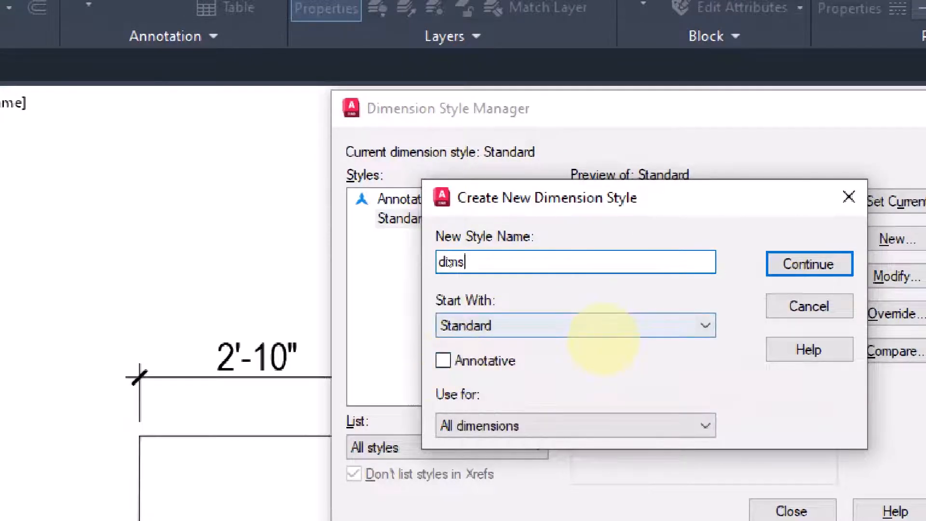
{"action": "left_click", "coordinate": [509, 425]}
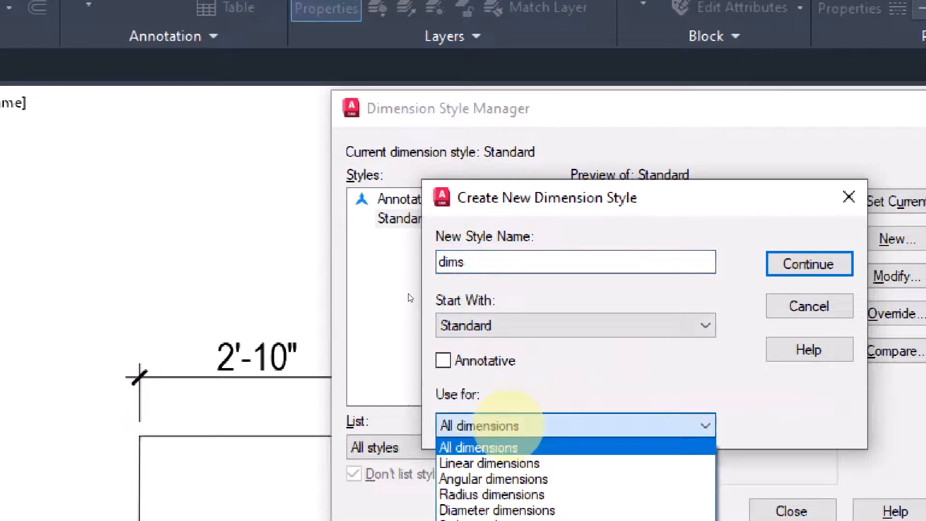
{"action": "left_click", "coordinate": [497, 424]}
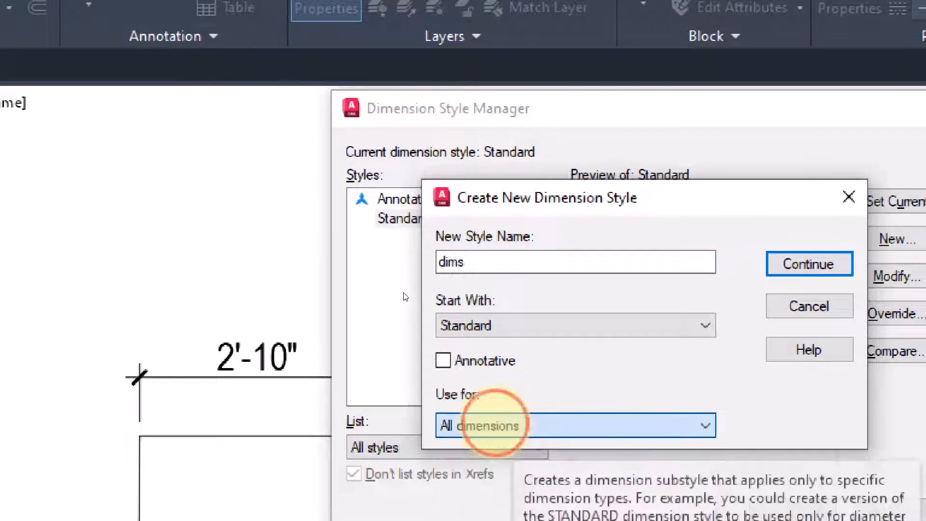
{"action": "left_click", "coordinate": [808, 264]}
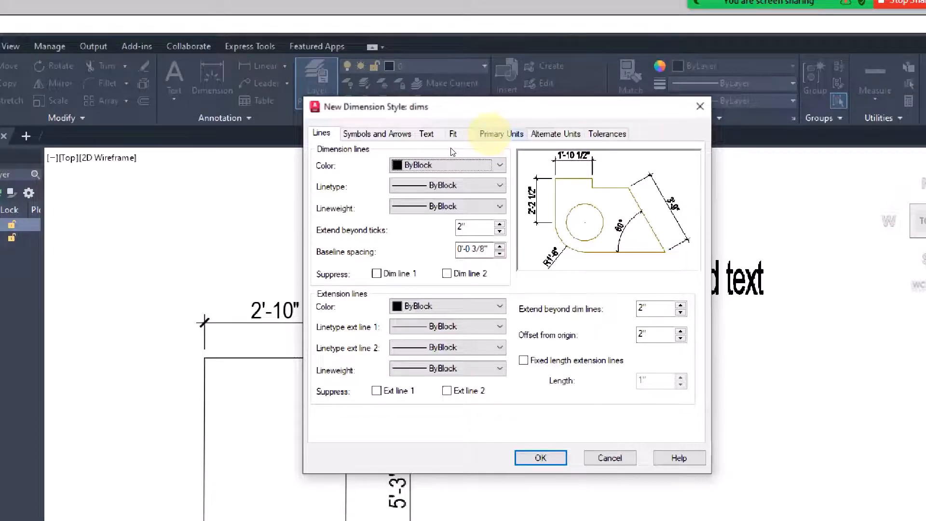
Step: Set Architectural units with 1/8" linear precision and two-decimal angle precision
{"action": "left_click", "coordinate": [490, 133]}
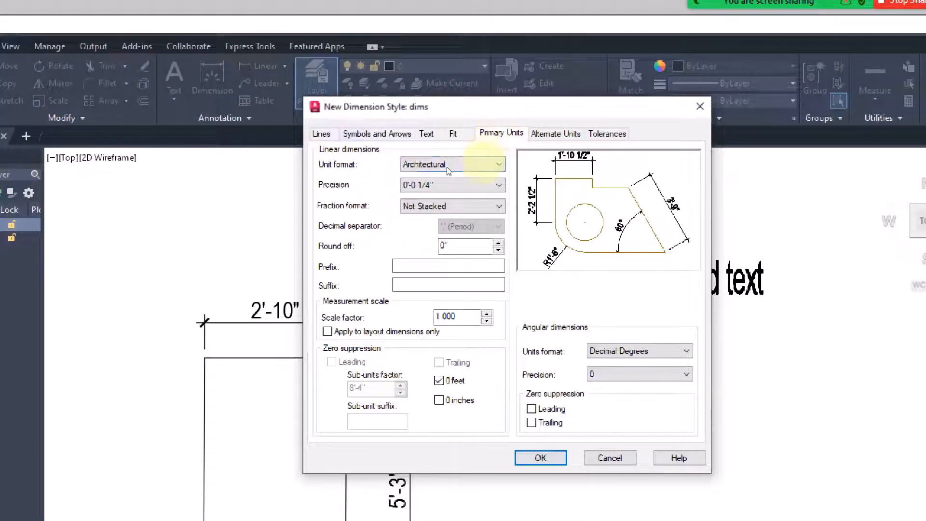
{"action": "left_click", "coordinate": [487, 165]}
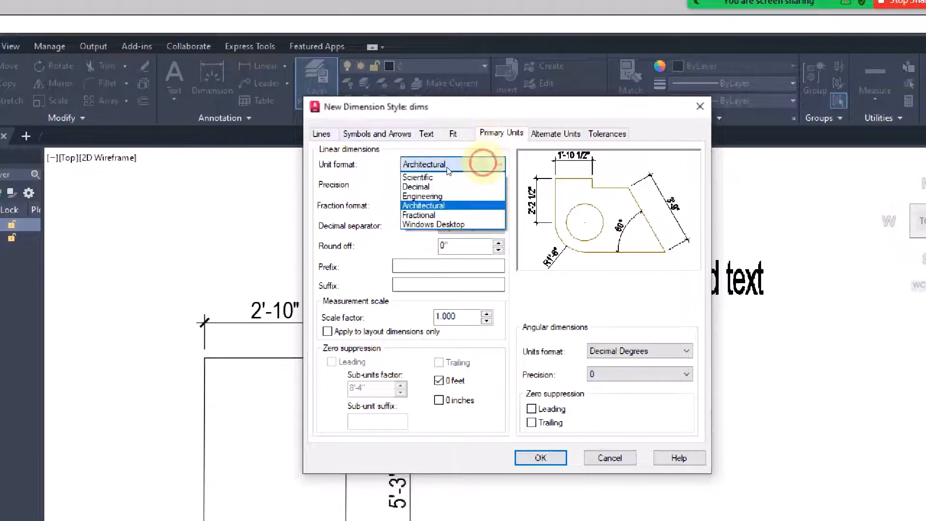
{"action": "left_click", "coordinate": [413, 205]}
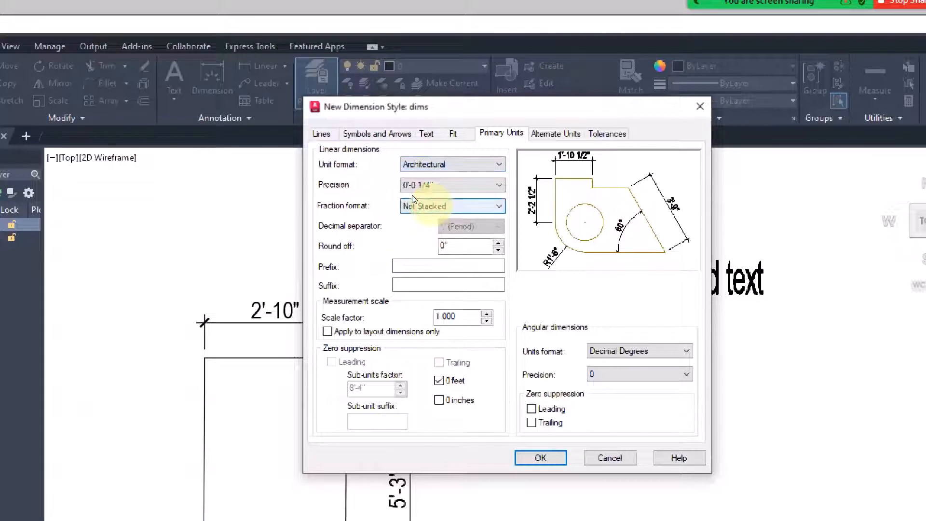
{"action": "left_click", "coordinate": [451, 184]}
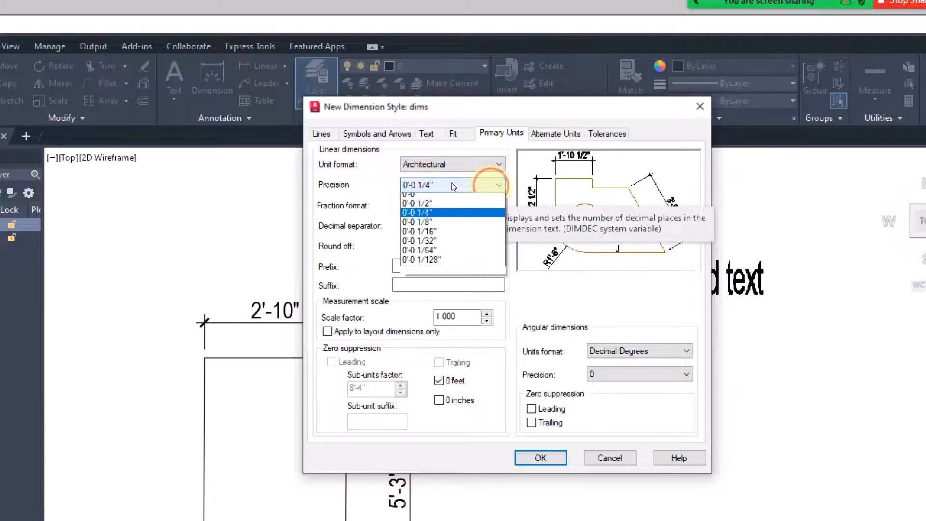
{"action": "left_click", "coordinate": [417, 226]}
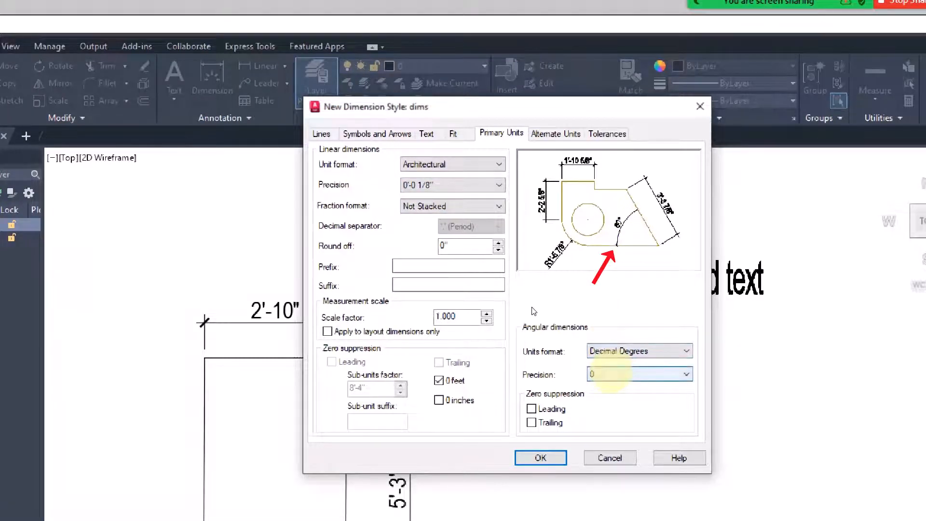
{"action": "left_click", "coordinate": [613, 375]}
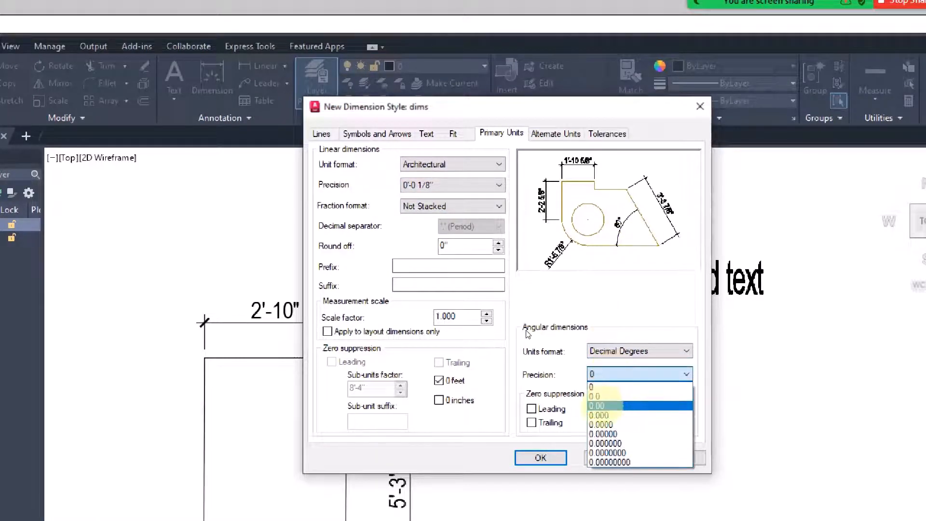
{"action": "left_click", "coordinate": [599, 406]}
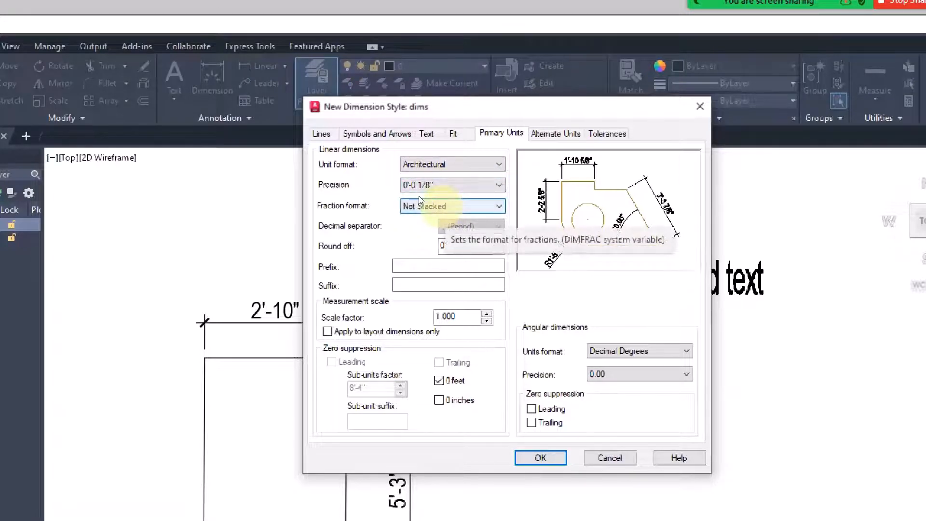
Step: Try Horizontal and Diagonal fraction formats, finally settling on Not Stacked
{"action": "left_click", "coordinate": [434, 206]}
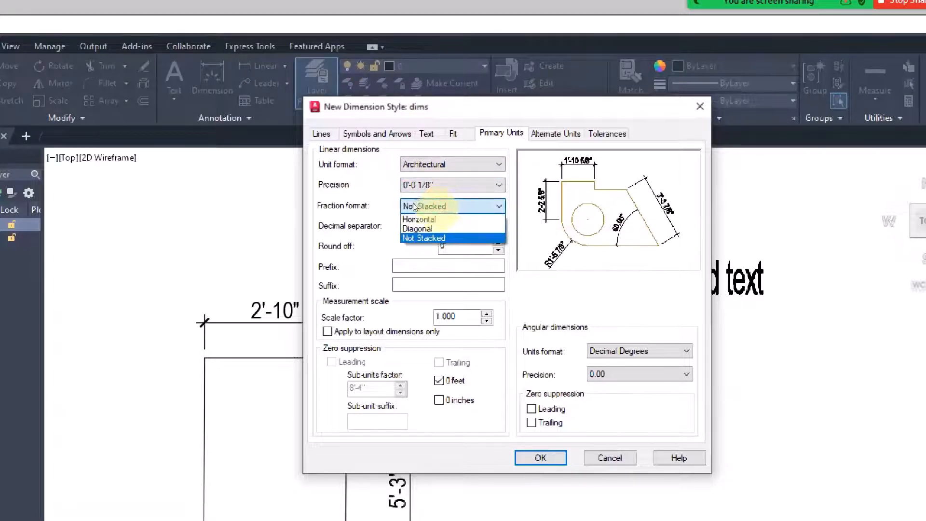
{"action": "left_click", "coordinate": [431, 218]}
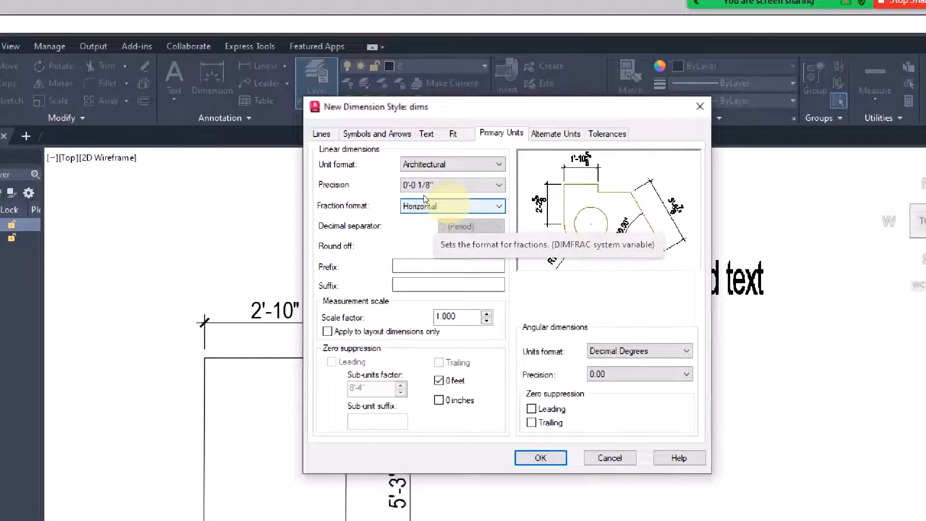
{"action": "left_click", "coordinate": [424, 205]}
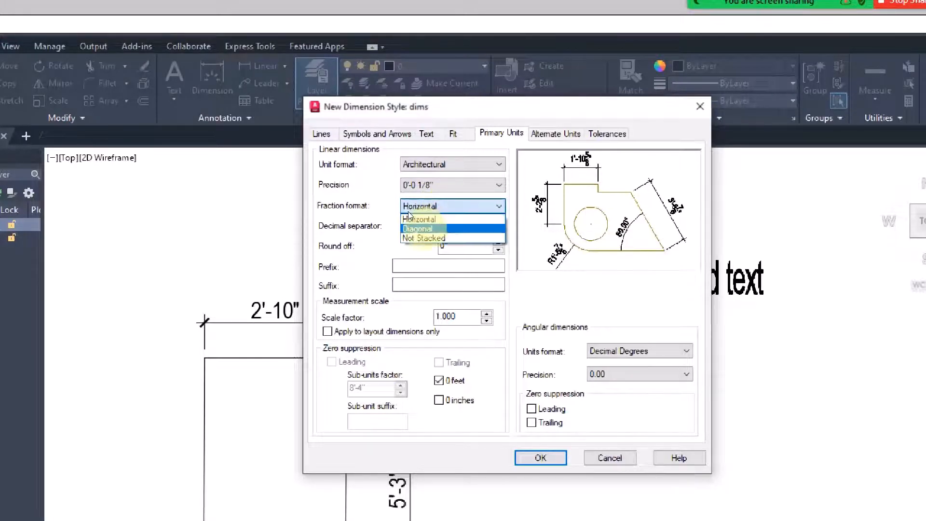
{"action": "left_click", "coordinate": [420, 228]}
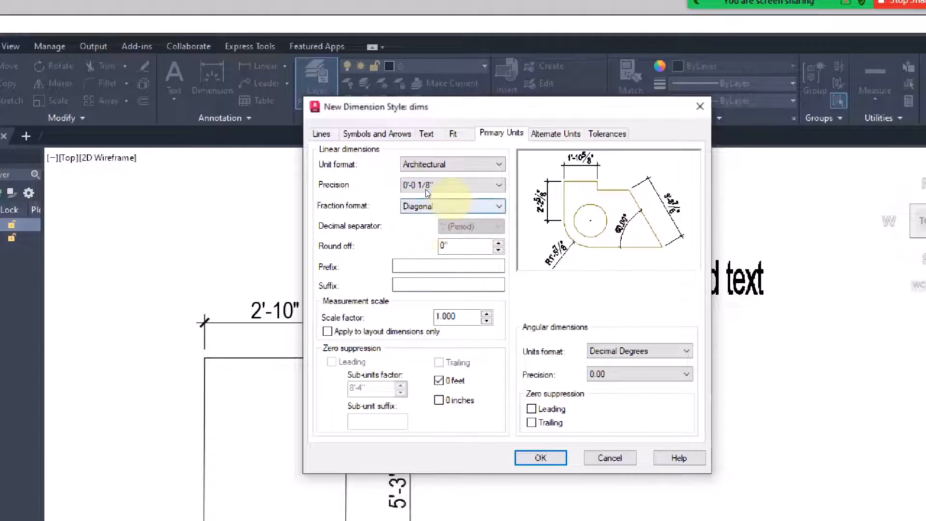
{"action": "left_click", "coordinate": [440, 206]}
{"action": "left_click", "coordinate": [434, 236]}
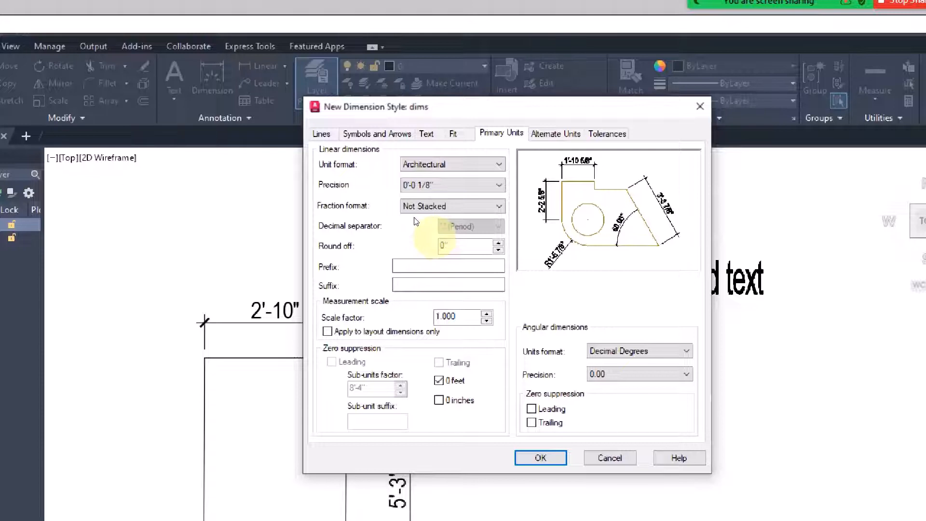
{"action": "left_click", "coordinate": [540, 458]}
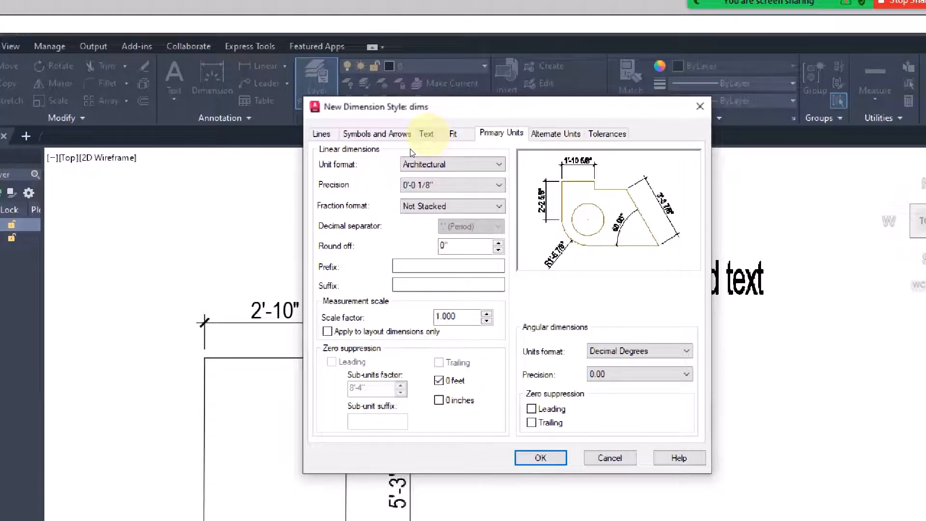
Step: Use the DIMENSIONS text style, trying Horizontal alignment before returning to Aligned
{"action": "left_click", "coordinate": [426, 133]}
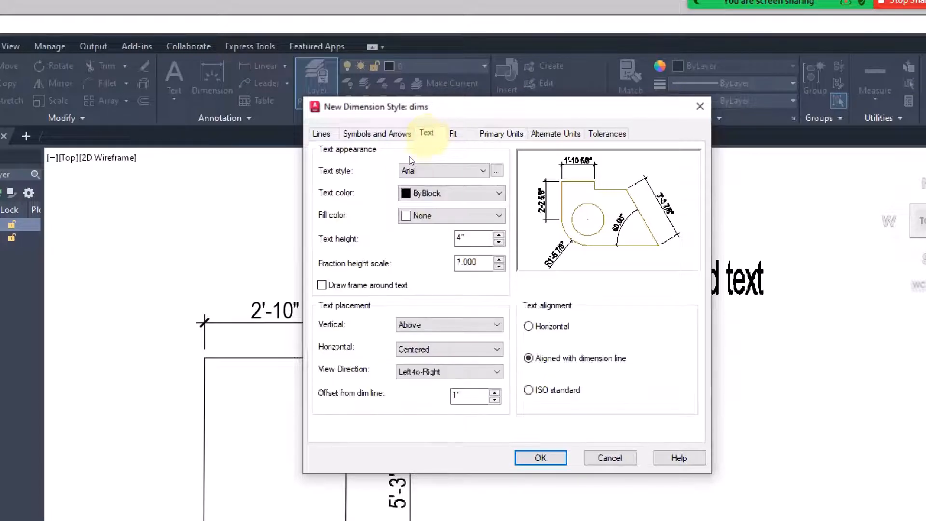
{"action": "left_click", "coordinate": [408, 171]}
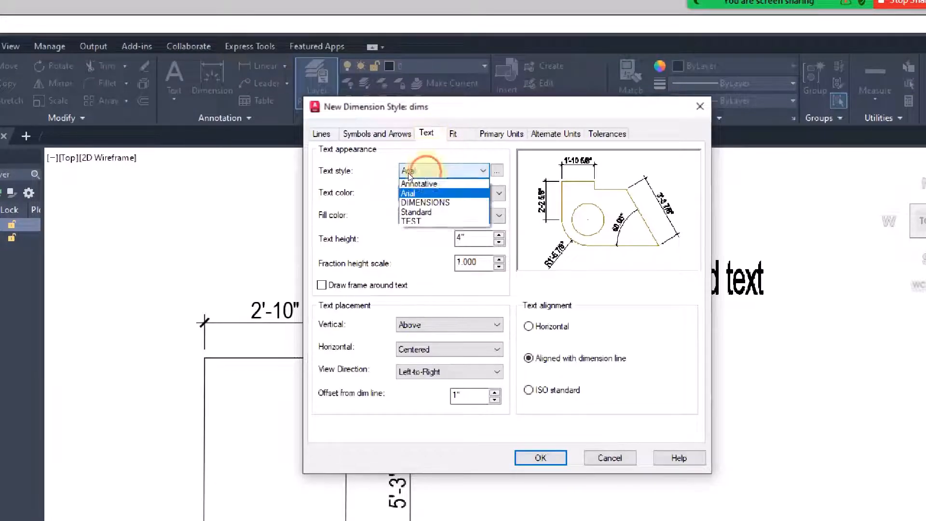
{"action": "left_click", "coordinate": [409, 202]}
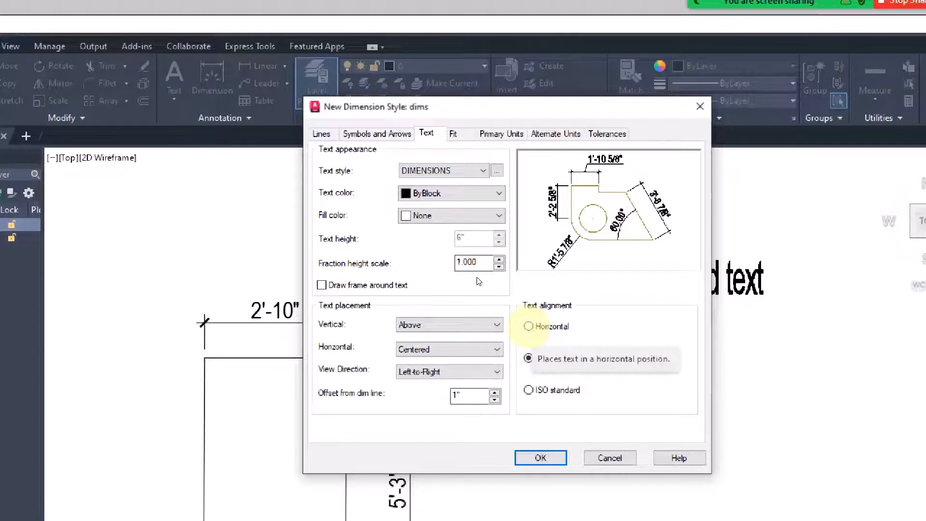
{"action": "left_click", "coordinate": [529, 326]}
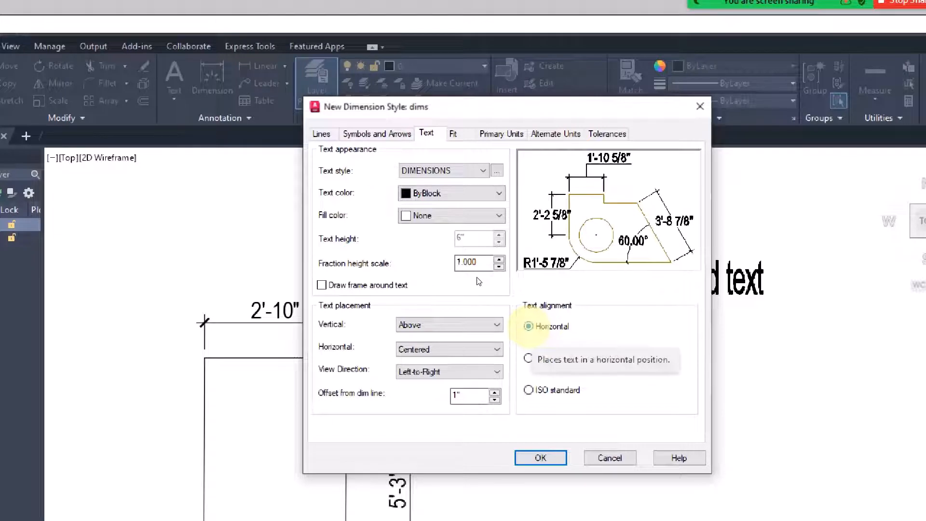
{"action": "left_click", "coordinate": [528, 358]}
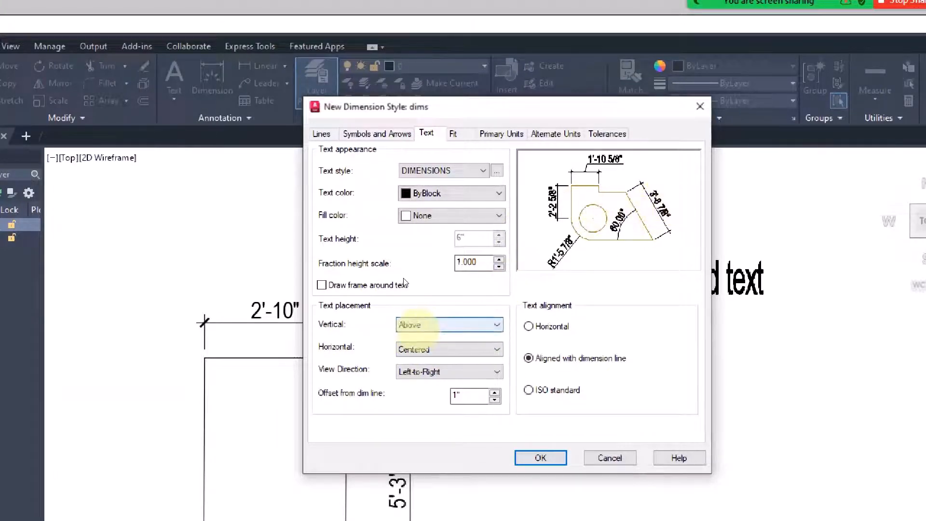
Step: Try Centered vertical text placement, then restore Above
{"action": "left_click", "coordinate": [419, 325]}
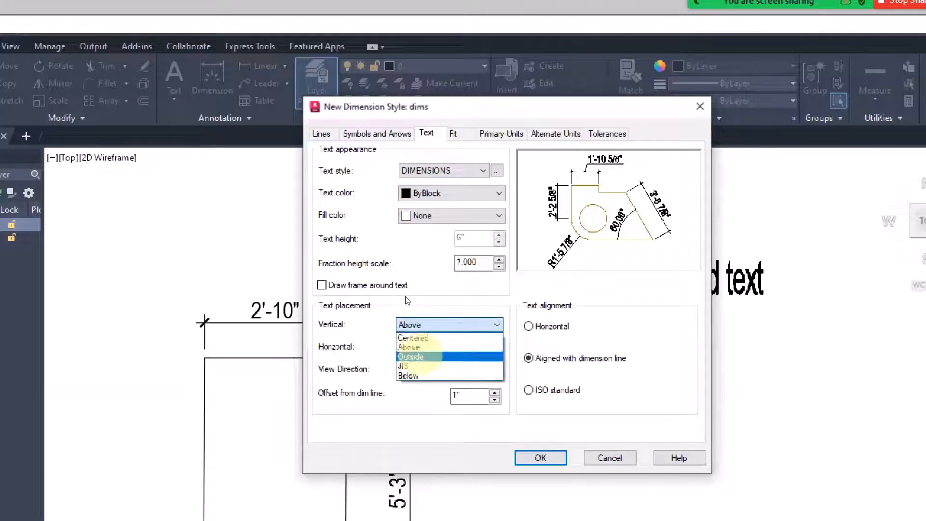
{"action": "left_click", "coordinate": [415, 337]}
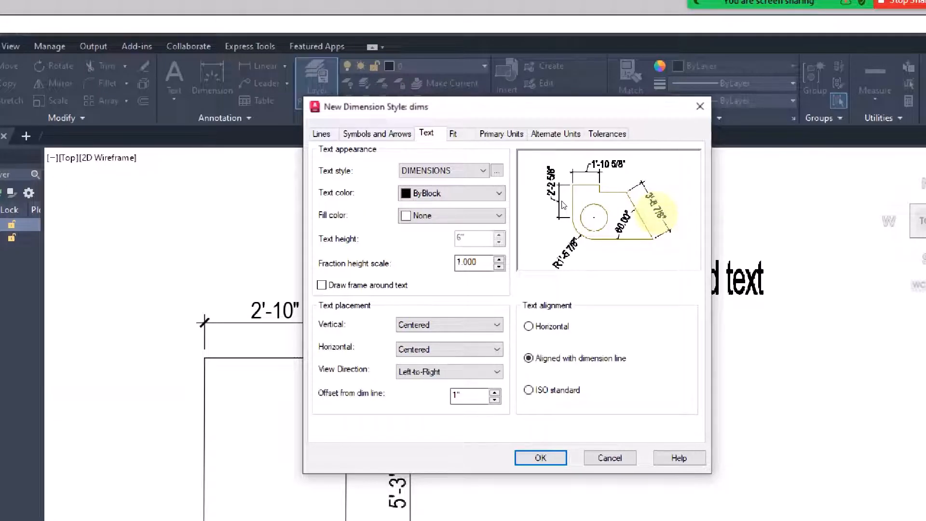
{"action": "left_click", "coordinate": [441, 324]}
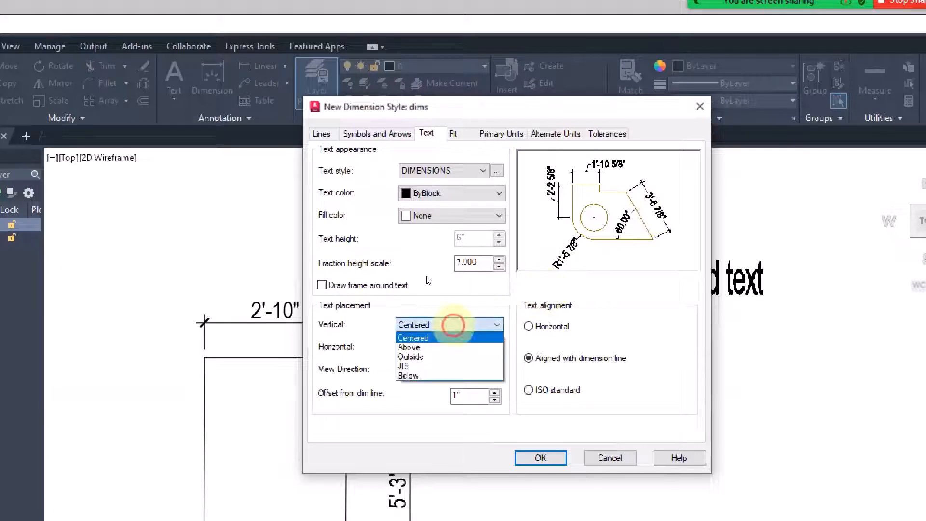
{"action": "left_click", "coordinate": [429, 347]}
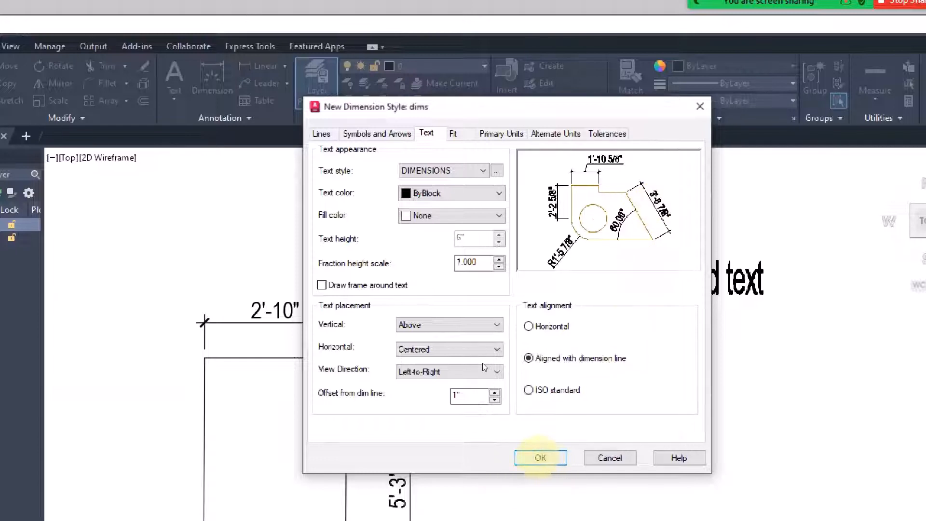
{"action": "left_click", "coordinate": [539, 457]}
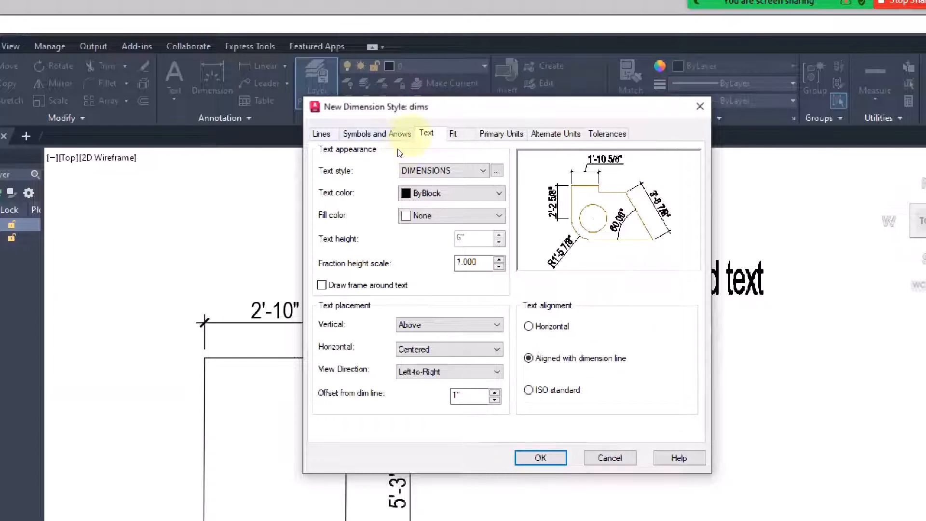
{"action": "left_click", "coordinate": [376, 133]}
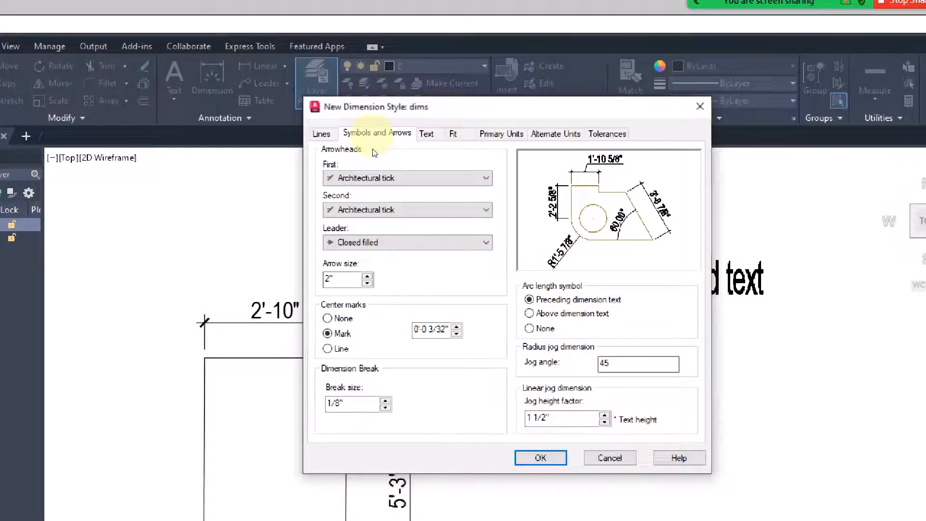
Step: Try Closed filled arrowheads, then switch back to Architectural tick
{"action": "left_click", "coordinate": [398, 177]}
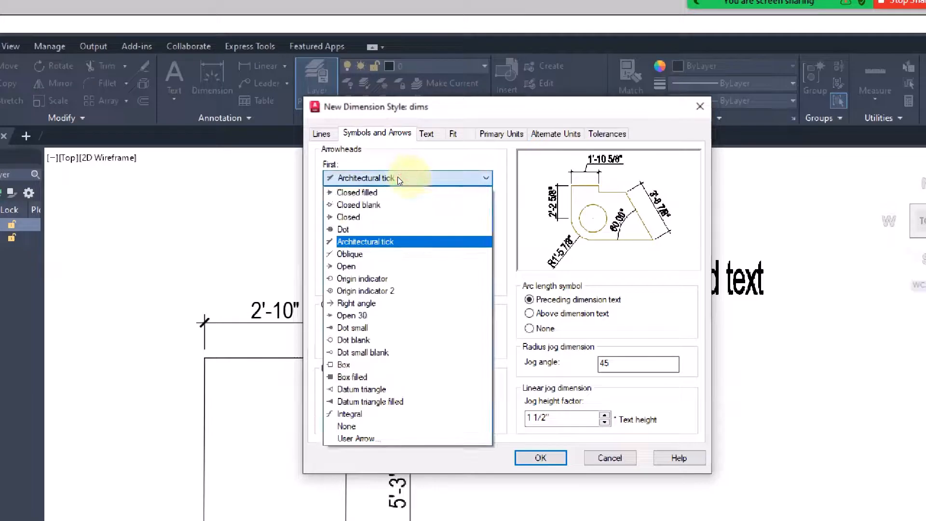
{"action": "left_click", "coordinate": [371, 191]}
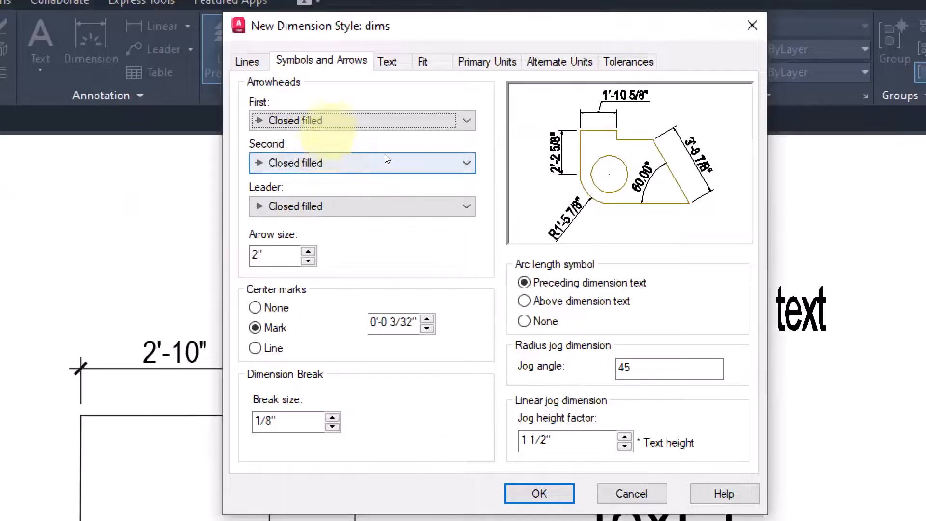
{"action": "left_click", "coordinate": [389, 176]}
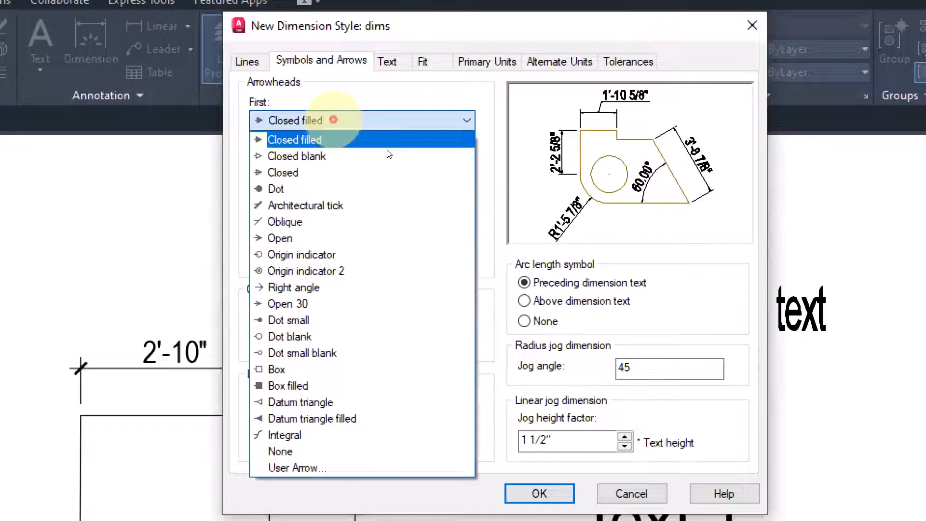
{"action": "left_click", "coordinate": [368, 205]}
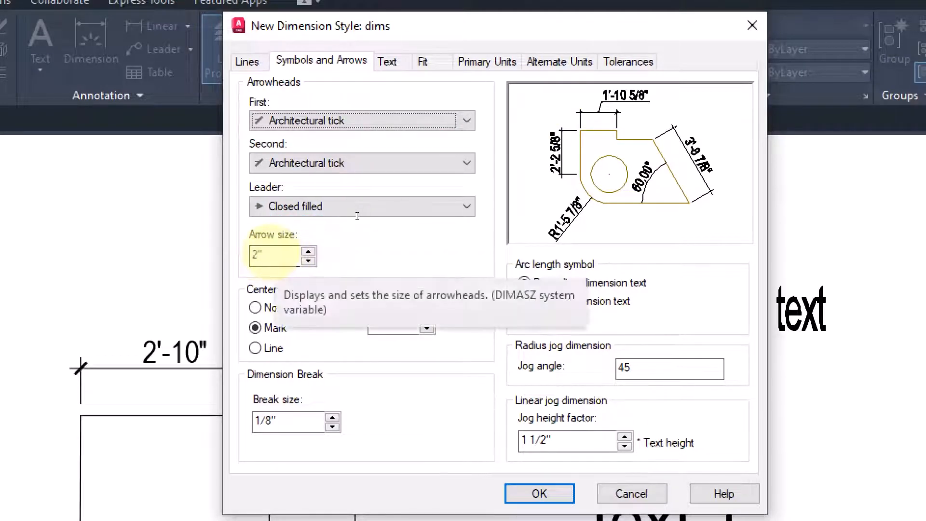
Step: Change the arrow size to 8, then set it back to 2
{"action": "left_click_drag", "start_coordinate": [273, 252], "coordinate": [244, 251]}
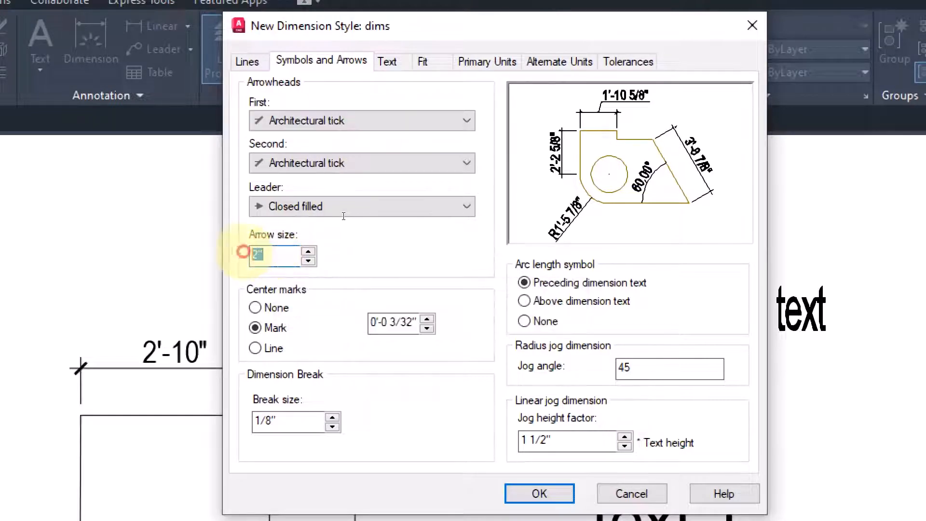
{"action": "type", "text": "8"}
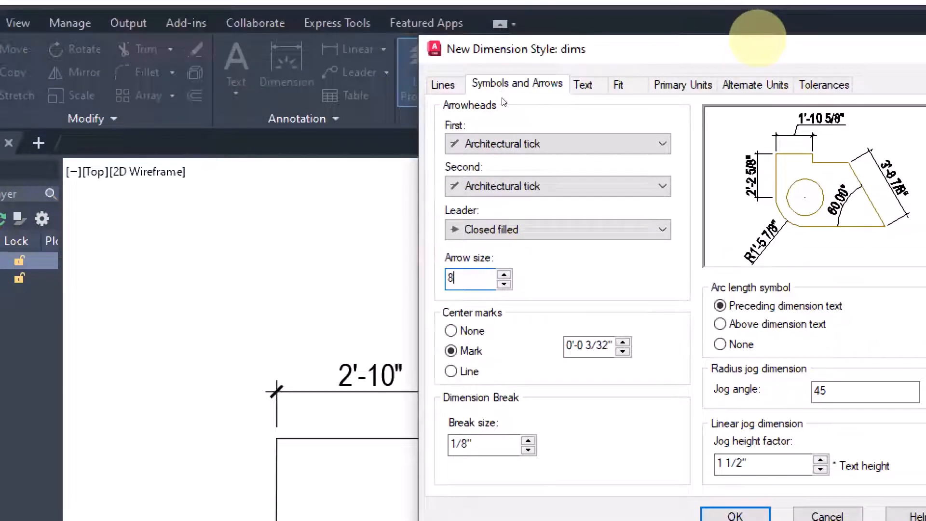
{"action": "left_click_drag", "start_coordinate": [762, 29], "coordinate": [561, 24]}
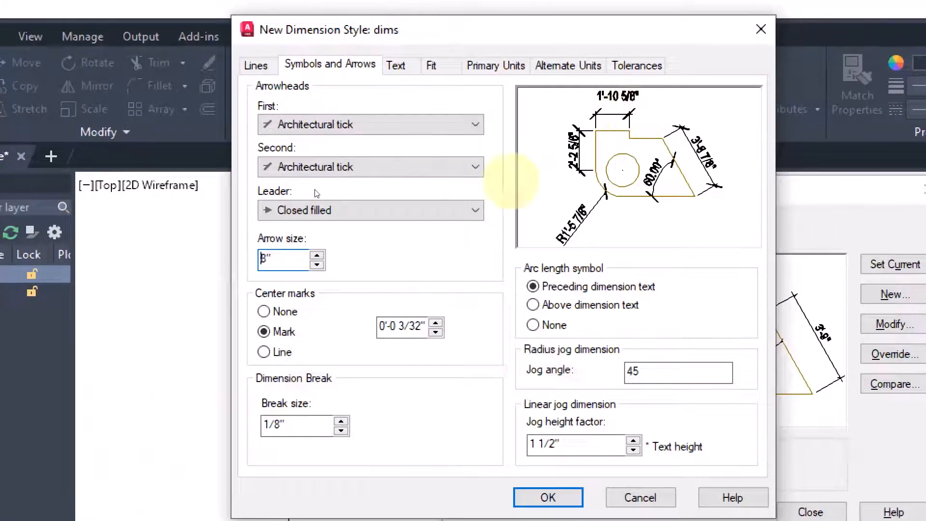
{"action": "double_click", "coordinate": [268, 259]}
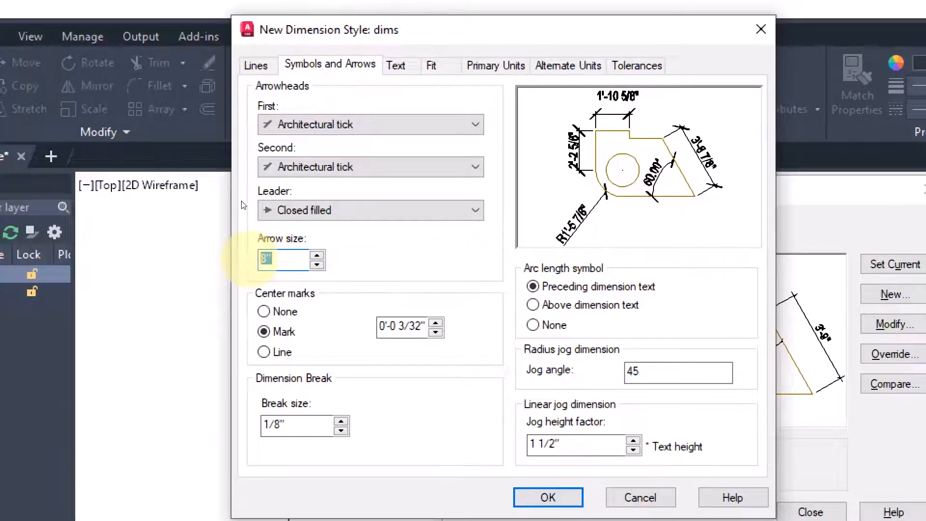
{"action": "type", "text": "2"}
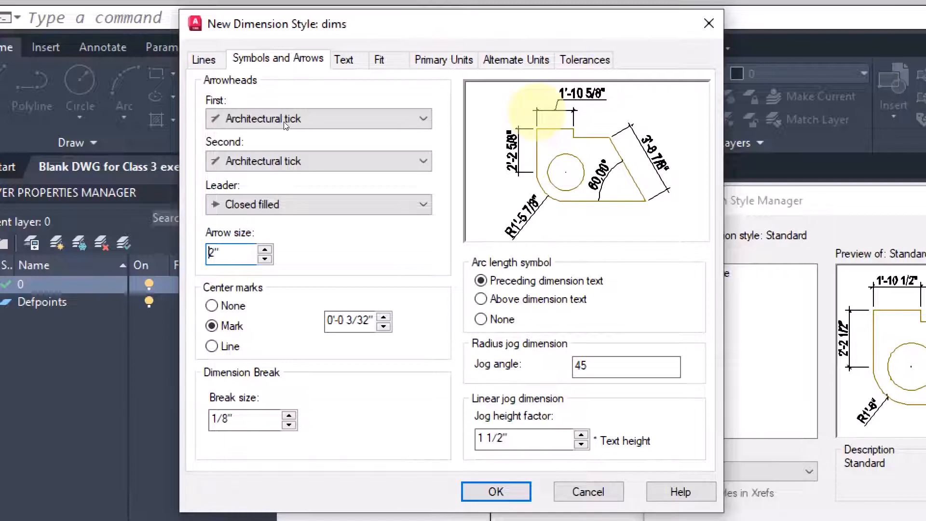
{"action": "left_click", "coordinate": [203, 64]}
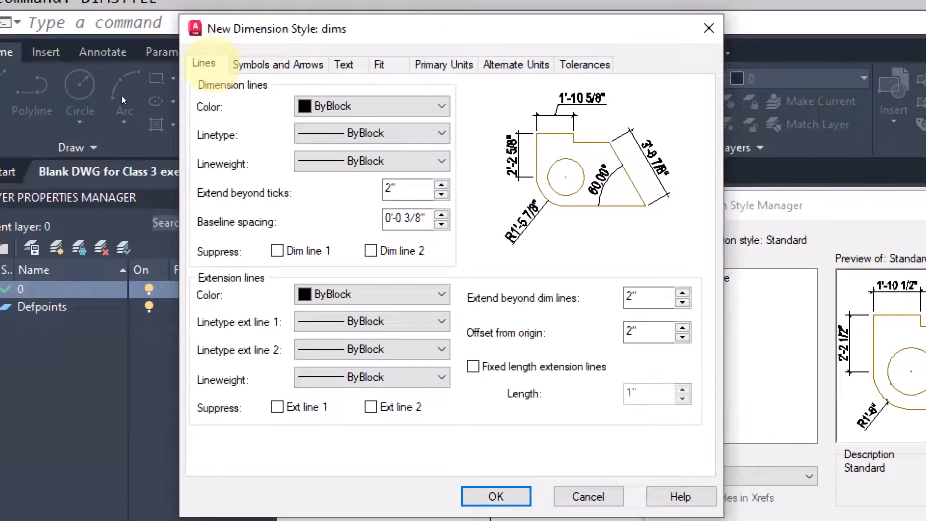
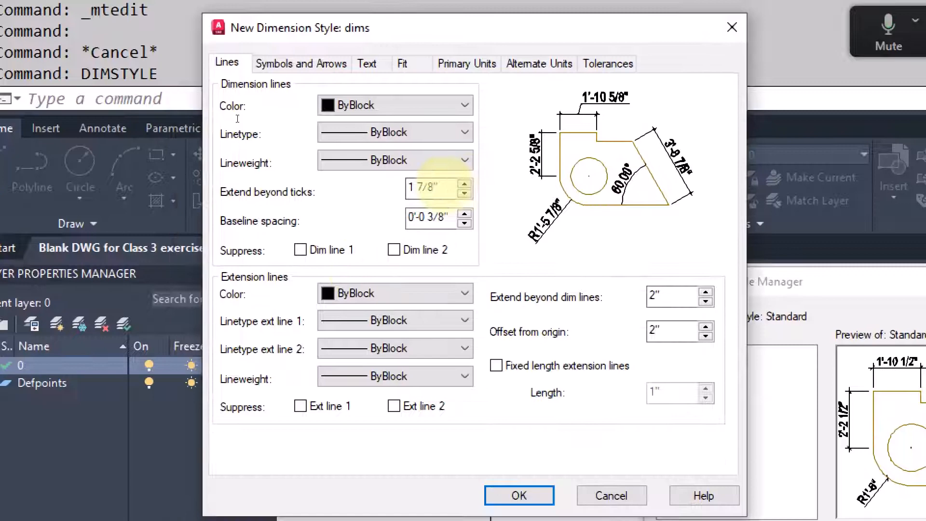
Step: Set the dims style's Extend beyond ticks value to 2"
{"action": "double_click", "coordinate": [402, 188]}
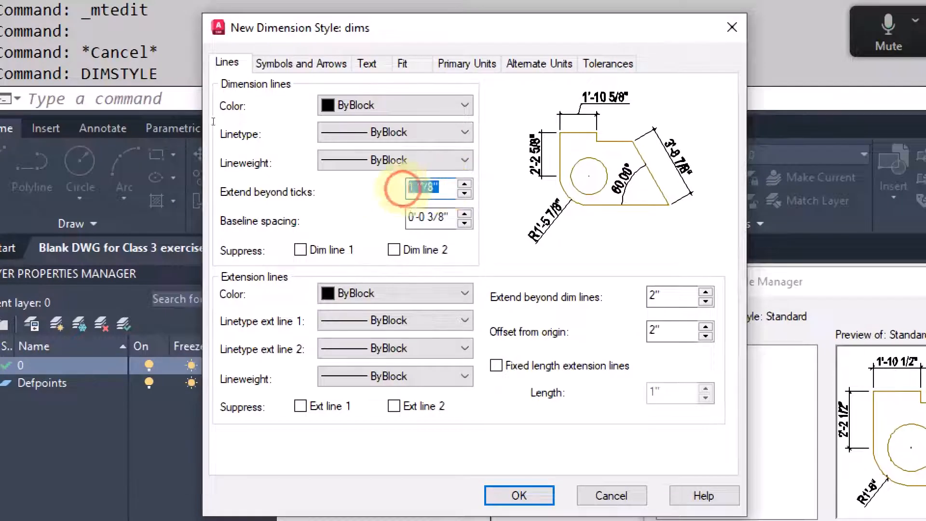
{"action": "type", "text": "2"}
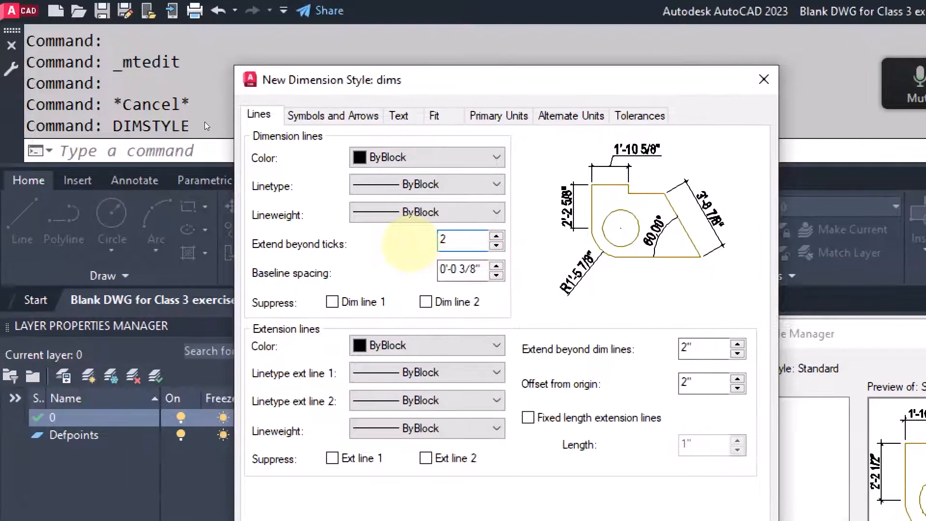
{"action": "type", "text": "\""}
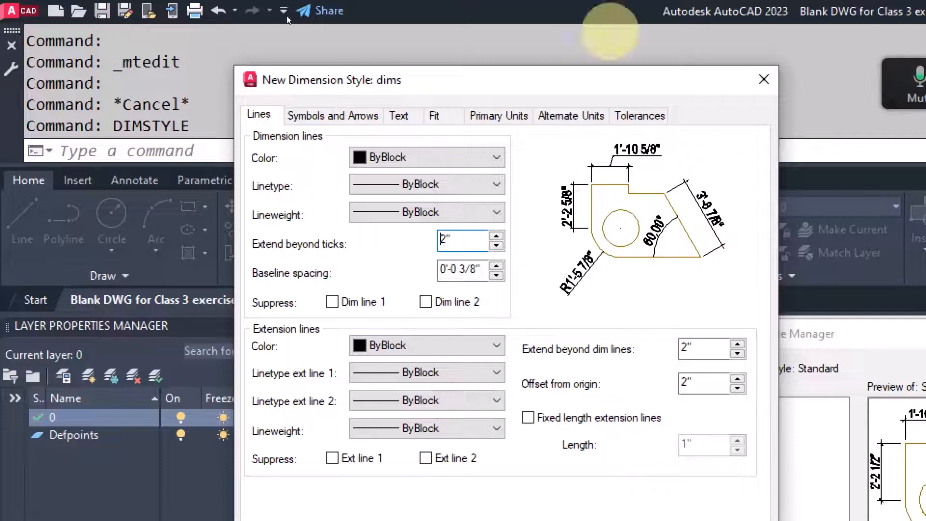
{"action": "left_click", "coordinate": [435, 115]}
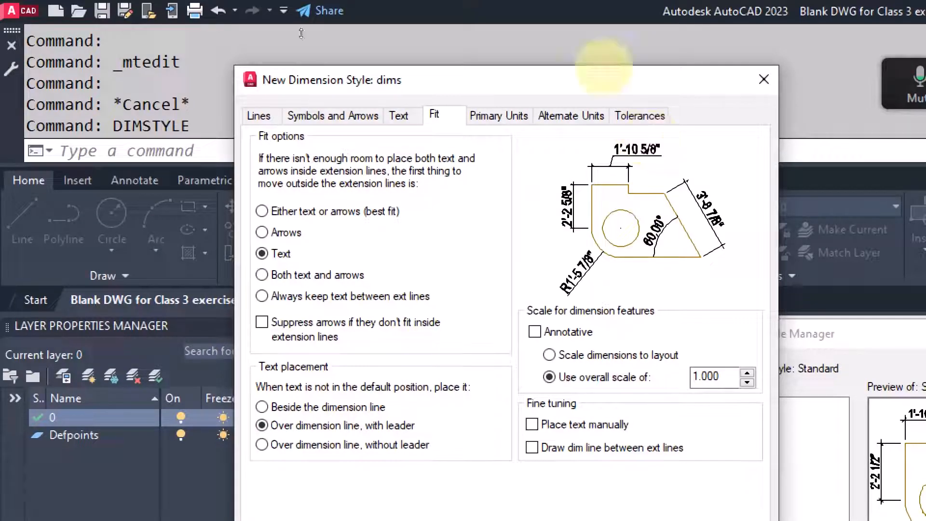
Step: Turn on 'Draw dim line between ext lines' for dims and save the style
{"action": "left_click", "coordinate": [600, 78]}
{"action": "left_click_drag", "start_coordinate": [599, 77], "coordinate": [590, 28]}
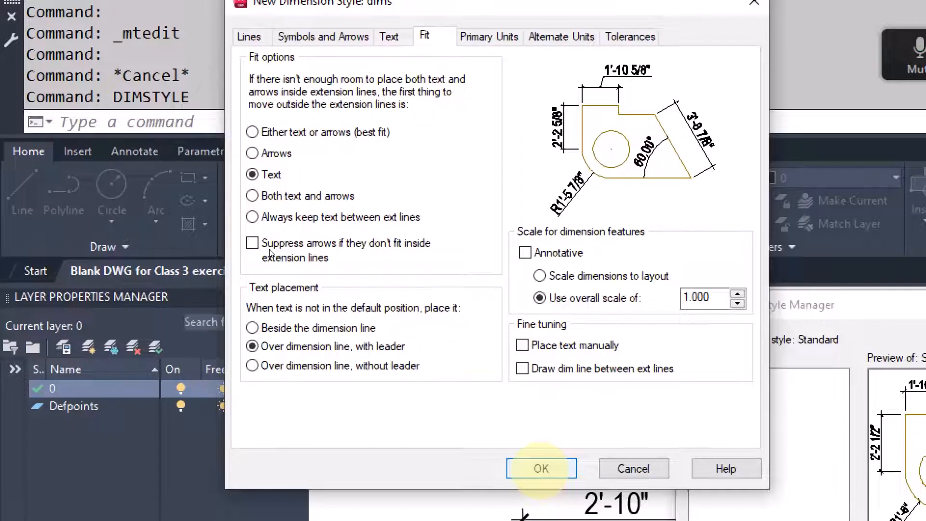
{"action": "left_click", "coordinate": [521, 368]}
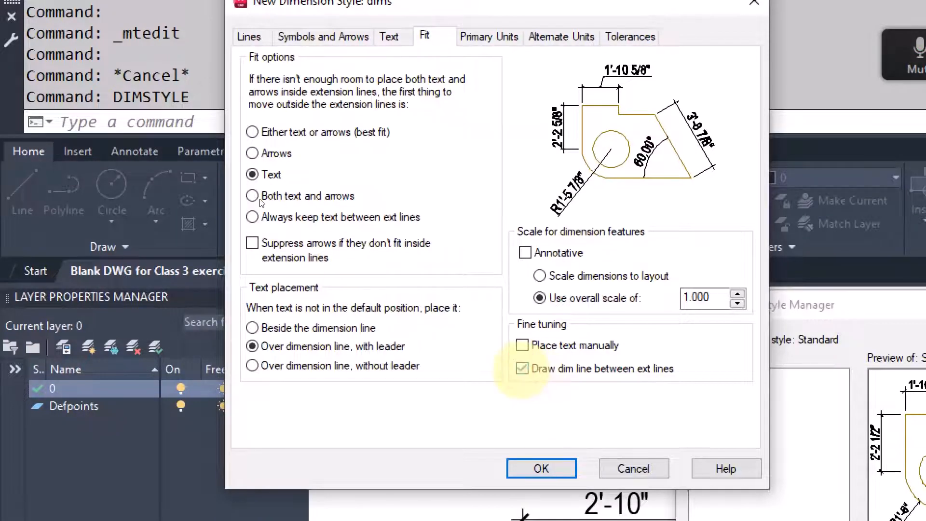
{"action": "left_click", "coordinate": [522, 369]}
{"action": "left_click", "coordinate": [522, 369]}
{"action": "left_click", "coordinate": [542, 468]}
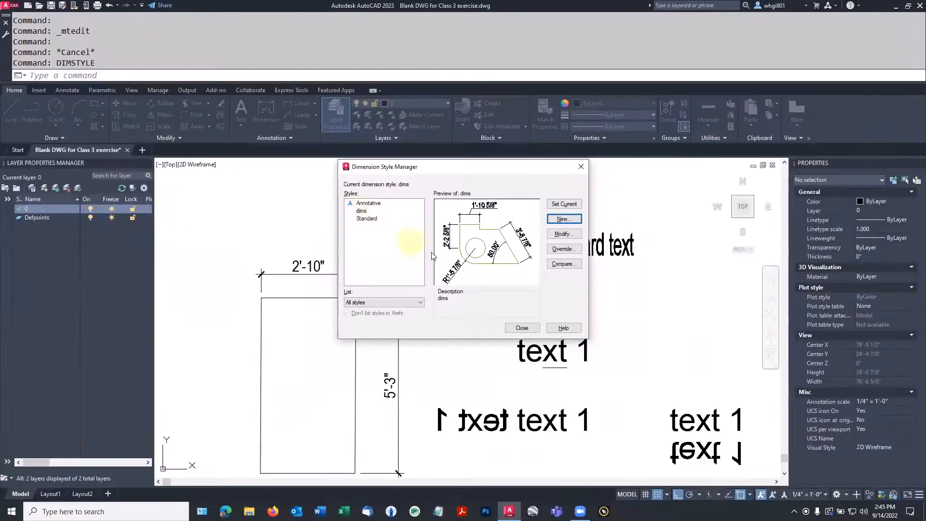
{"action": "left_click", "coordinate": [521, 329]}
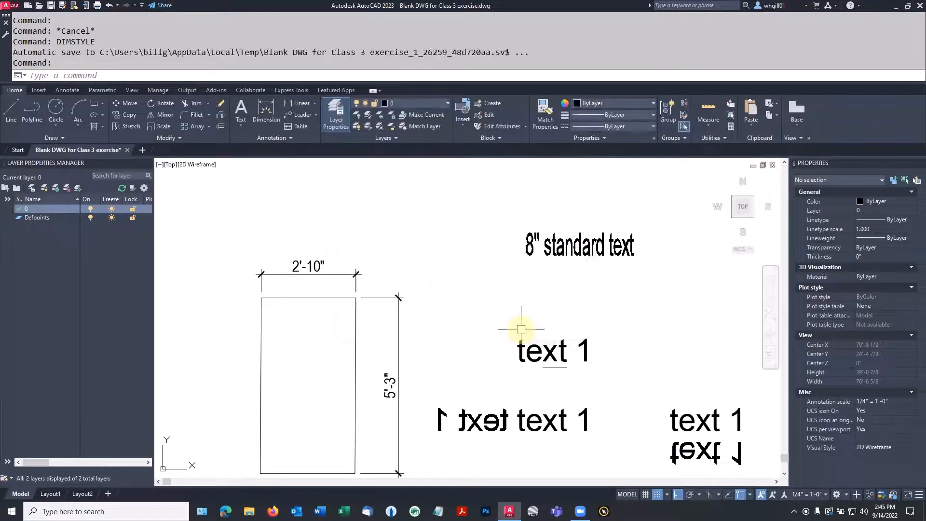
Step: Reopen the Dimension Style Manager with DIMSTYLE and make dims the current style
{"action": "scroll", "coordinate": [490, 215], "scroll_direction": "down", "scroll_amount": 3}
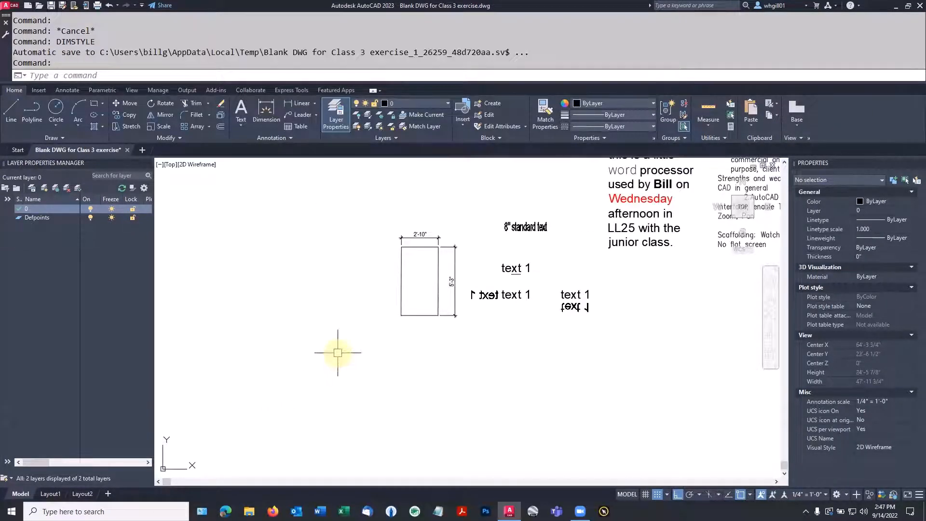
{"action": "type", "text": "dimstyle"}
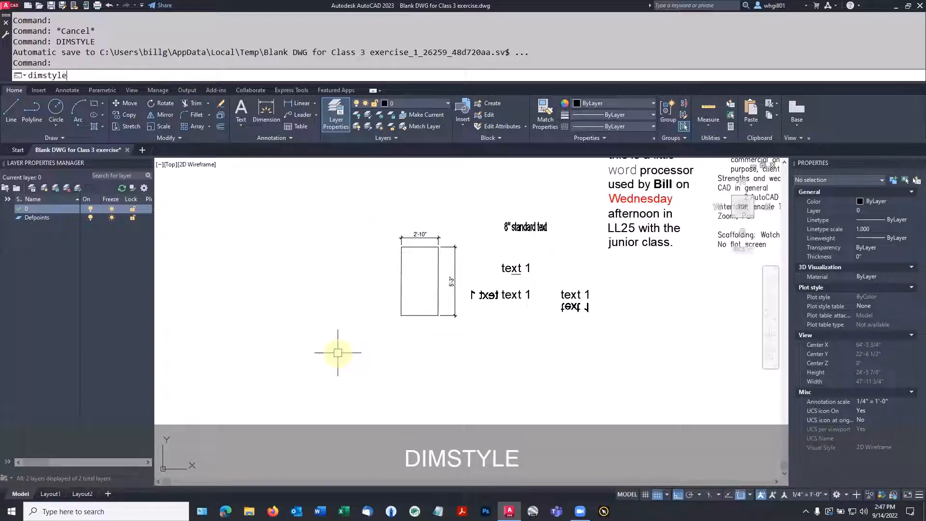
{"action": "key", "text": "Return"}
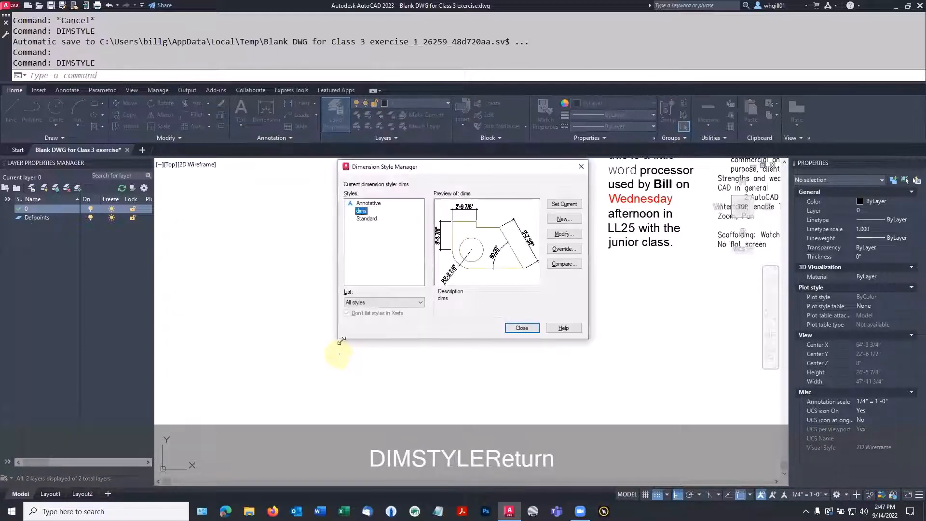
{"action": "left_click", "coordinate": [562, 208]}
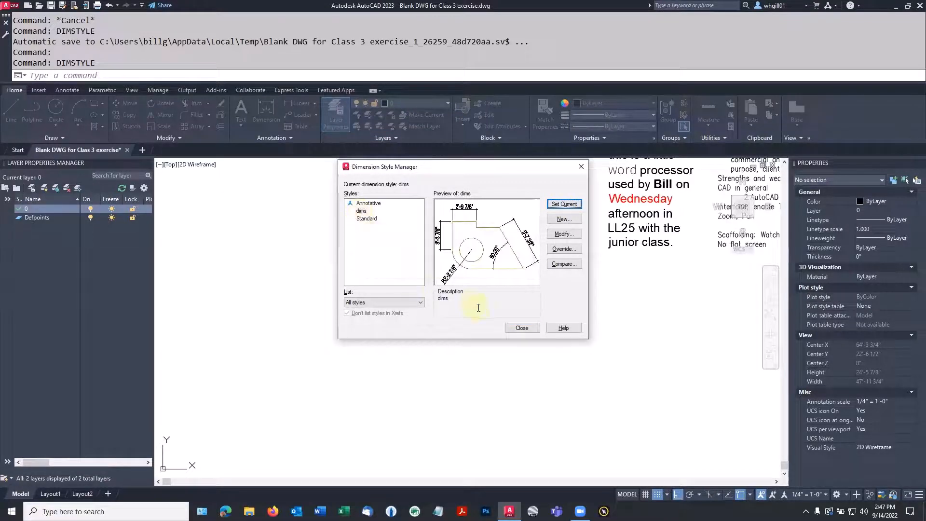
Step: Close the style manager and draw a rectangle with REC
{"action": "left_click", "coordinate": [521, 328]}
{"action": "type", "text": "rec"}
{"action": "key", "text": "space"}
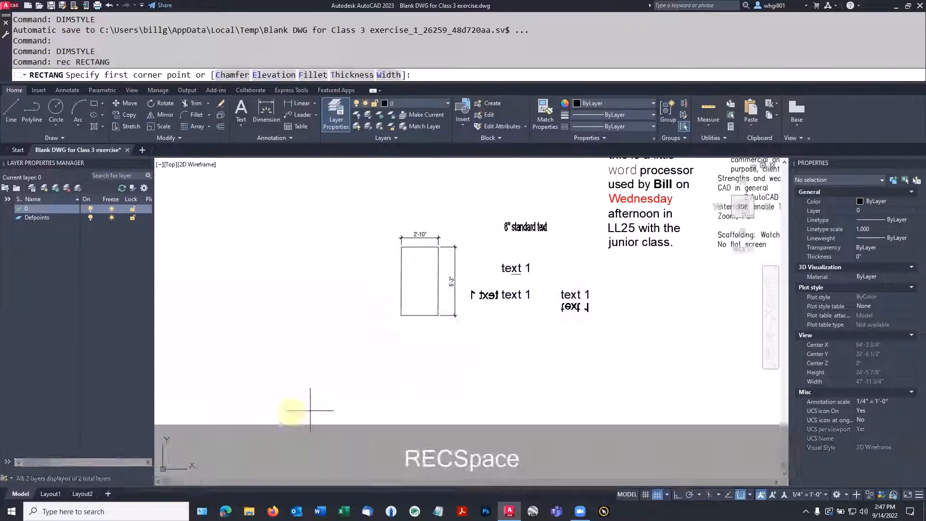
{"action": "left_click", "coordinate": [286, 413]}
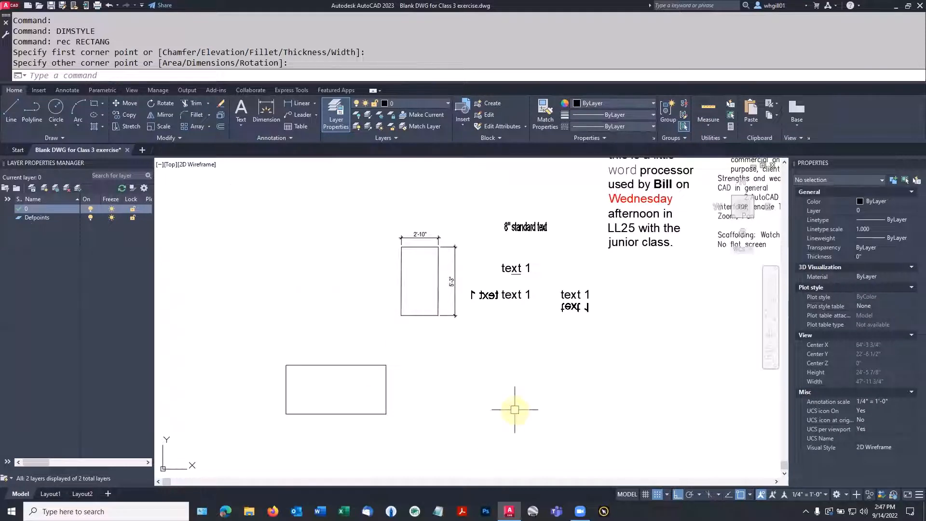
Step: Draw a stepped polyline rising to the right and ending in a diagonal run of 8
{"action": "type", "text": "pl"}
{"action": "key", "text": "space"}
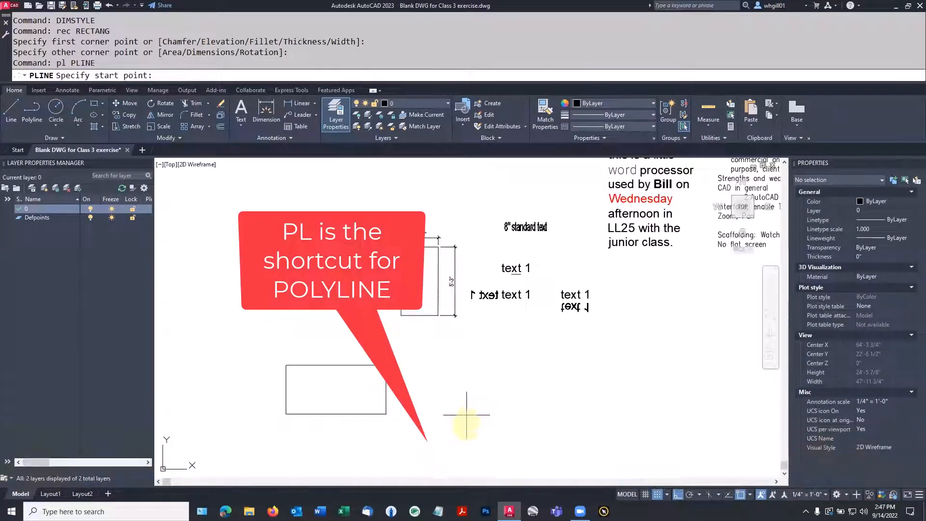
{"action": "left_click", "coordinate": [466, 441]}
{"action": "left_click", "coordinate": [466, 407]}
{"action": "left_click", "coordinate": [505, 406]}
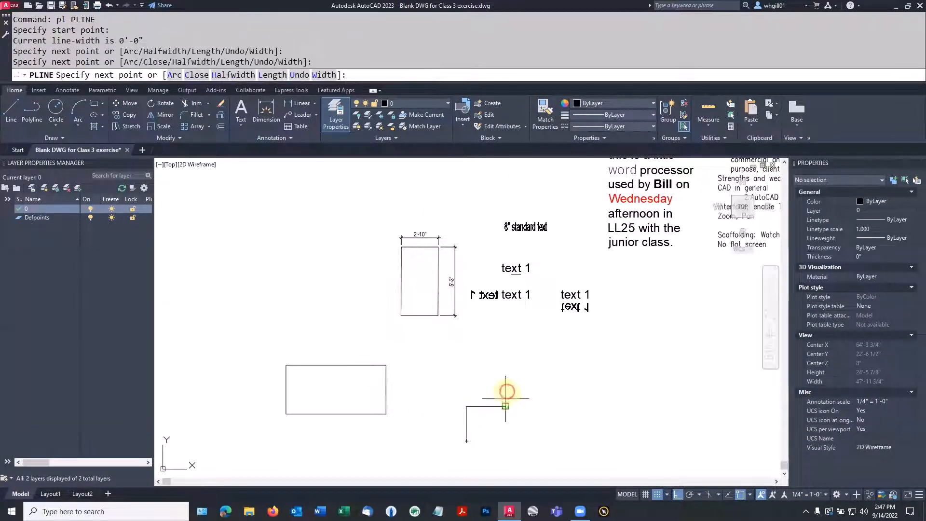
{"action": "left_click", "coordinate": [505, 386]}
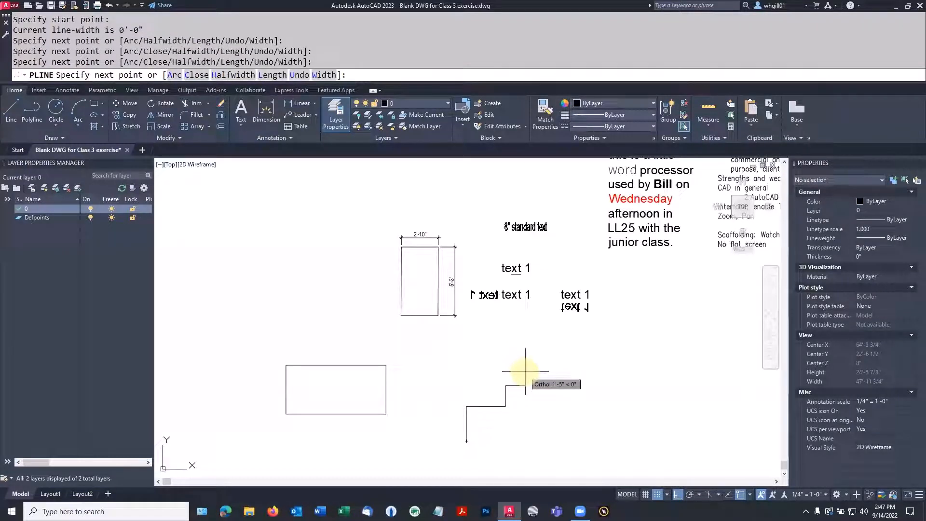
{"action": "key", "text": "F8"}
{"action": "type", "text": "8"}
{"action": "key", "text": "F8"}
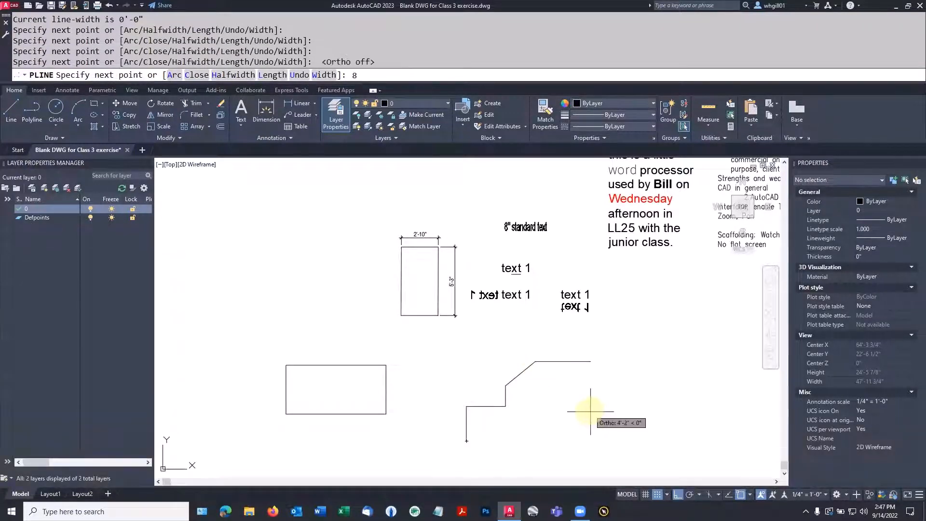
{"action": "key", "text": "Escape"}
{"action": "key", "text": "Escape"}
{"action": "middle_click_drag", "start_coordinate": [562, 404], "coordinate": [614, 367]}
{"action": "scroll", "coordinate": [552, 371], "scroll_direction": "up", "scroll_amount": 6}
{"action": "middle_click_drag", "start_coordinate": [552, 374], "coordinate": [469, 379]}
{"action": "scroll", "coordinate": [544, 377], "scroll_direction": "down", "scroll_amount": 2}
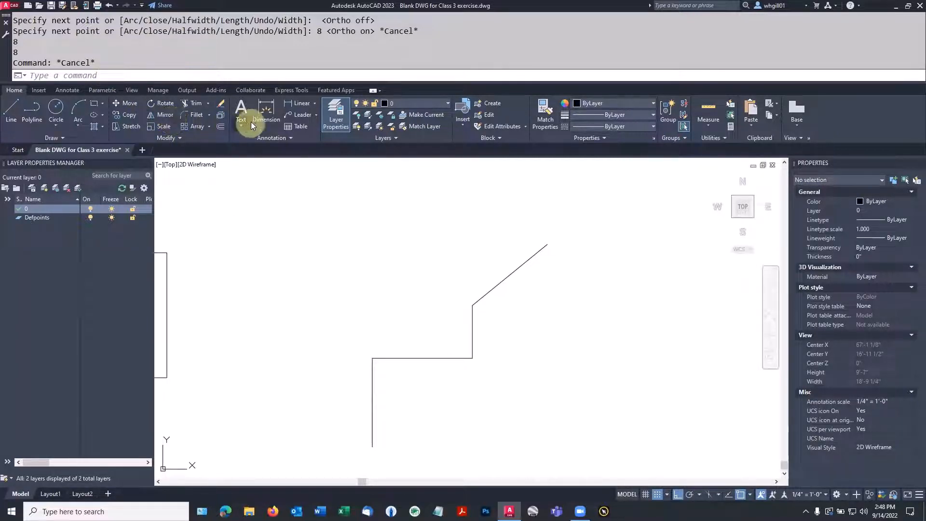
Step: Dimension the lower vertical edge at 2'-8" on the left and the horizontal step at 3'-0" above
{"action": "left_click", "coordinate": [265, 111]}
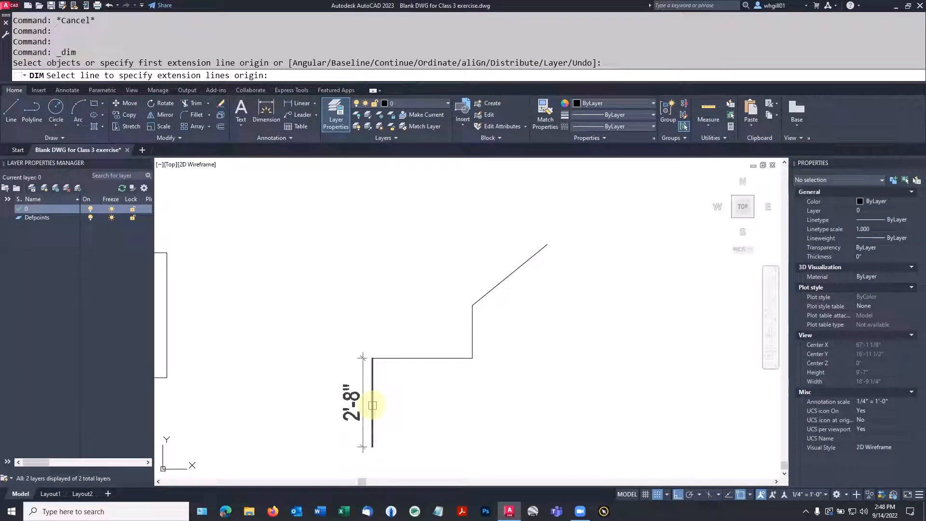
{"action": "left_click", "coordinate": [372, 405]}
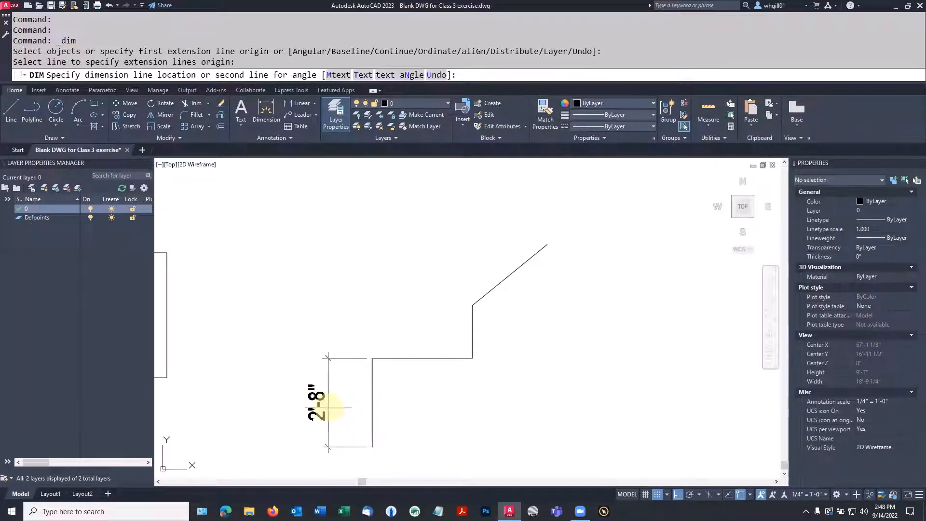
{"action": "left_click", "coordinate": [328, 398]}
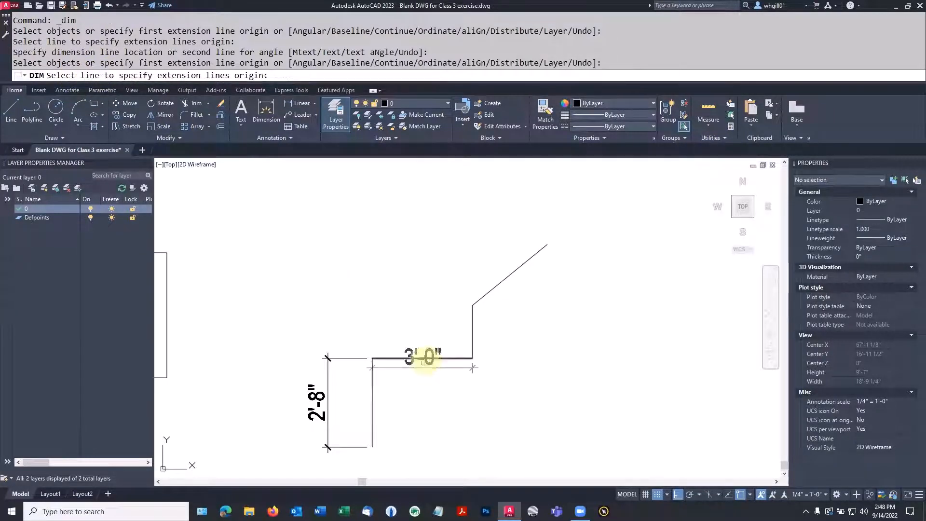
{"action": "left_click", "coordinate": [423, 357]}
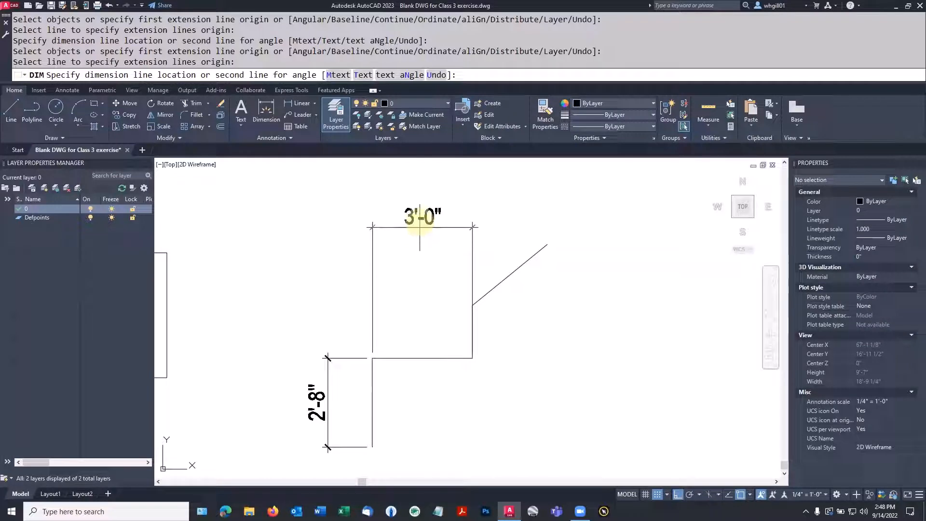
{"action": "left_click", "coordinate": [420, 218]}
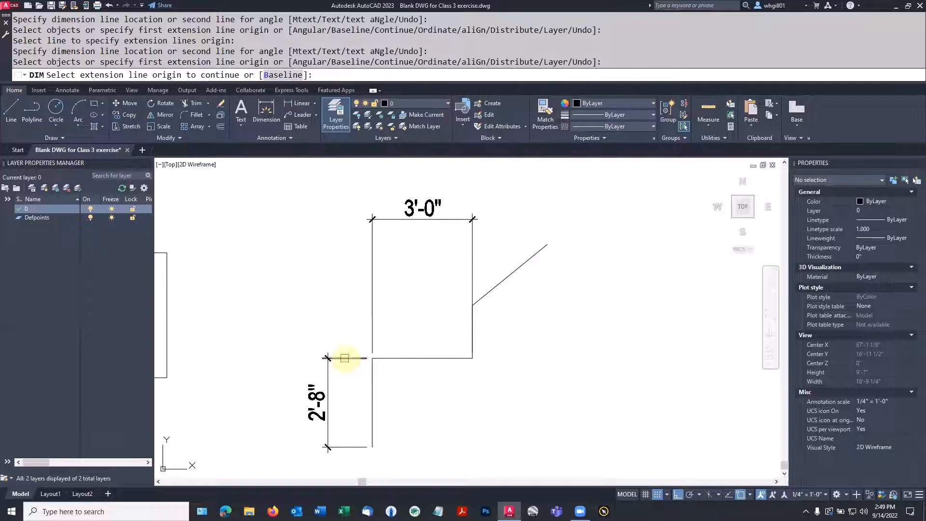
{"action": "key", "text": "Escape"}
{"action": "key", "text": "Escape"}
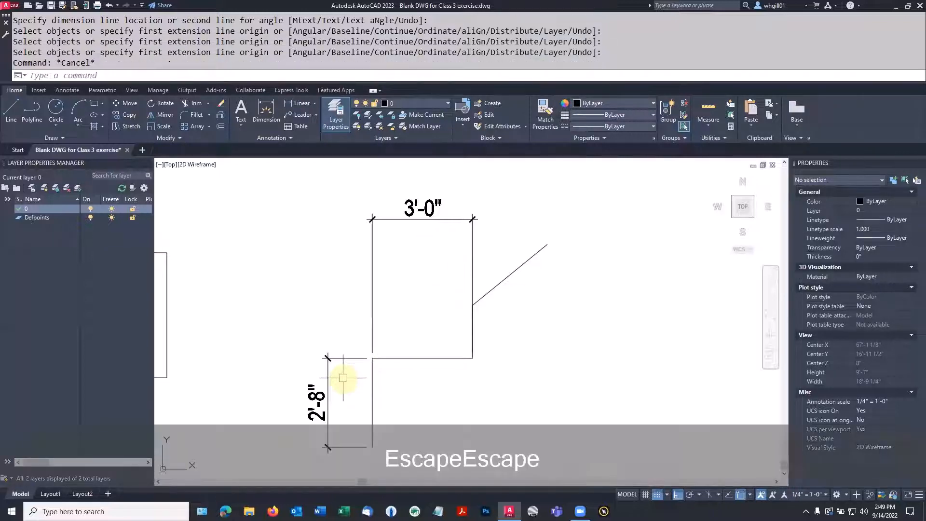
Step: Grip-stretch the 3'-0" dimension's right endpoint up to the diagonal's start
{"action": "left_click", "coordinate": [326, 378]}
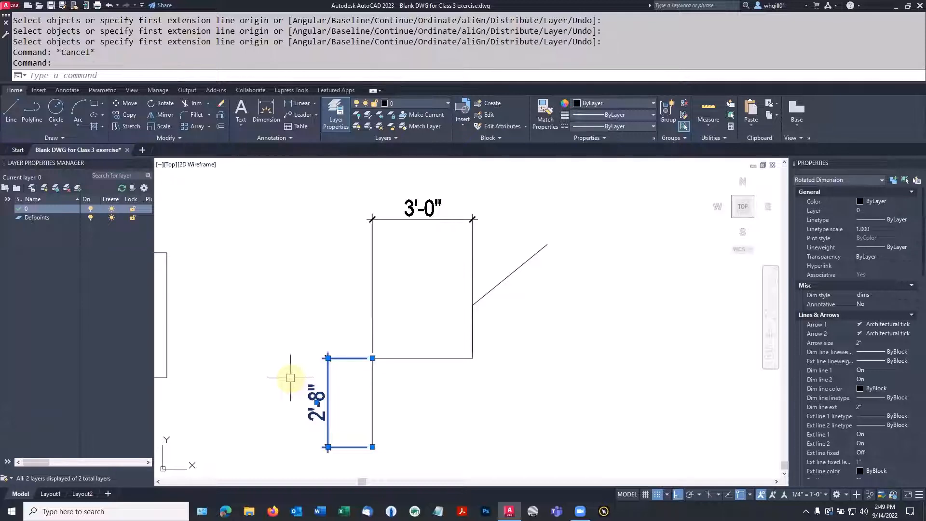
{"action": "key", "text": "Escape"}
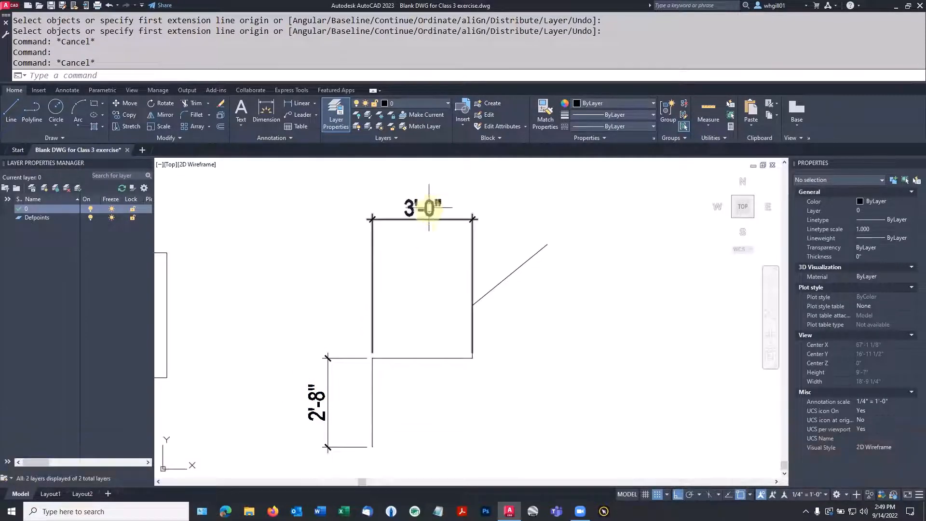
{"action": "left_click", "coordinate": [422, 221]}
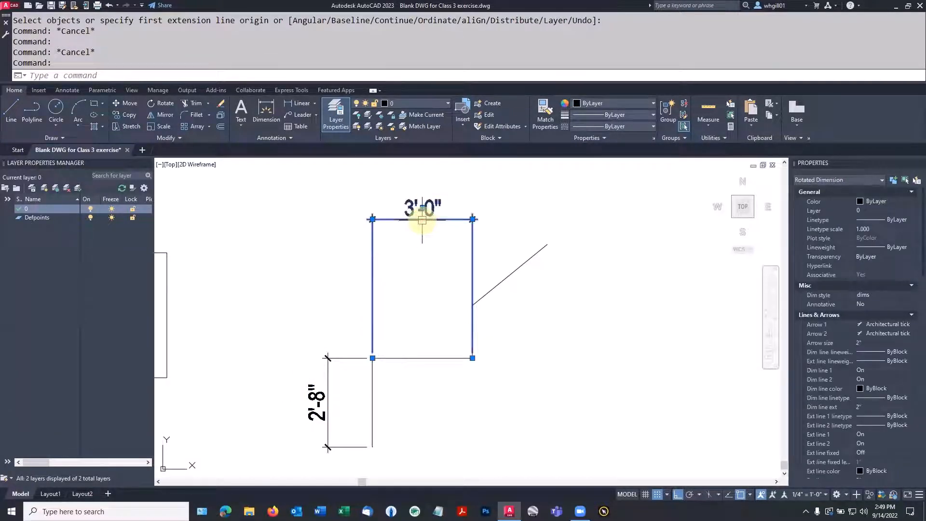
{"action": "left_click", "coordinate": [473, 358]}
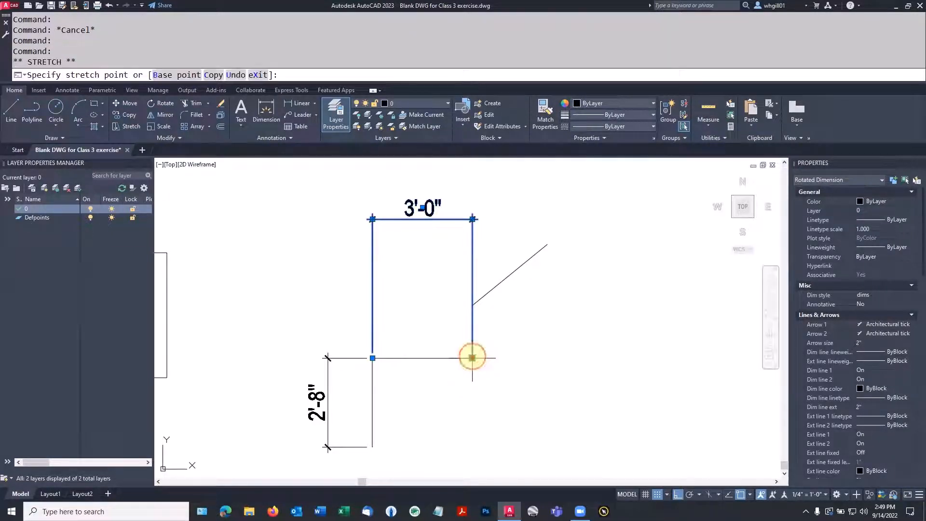
{"action": "left_click", "coordinate": [473, 305]}
{"action": "left_click", "coordinate": [517, 324]}
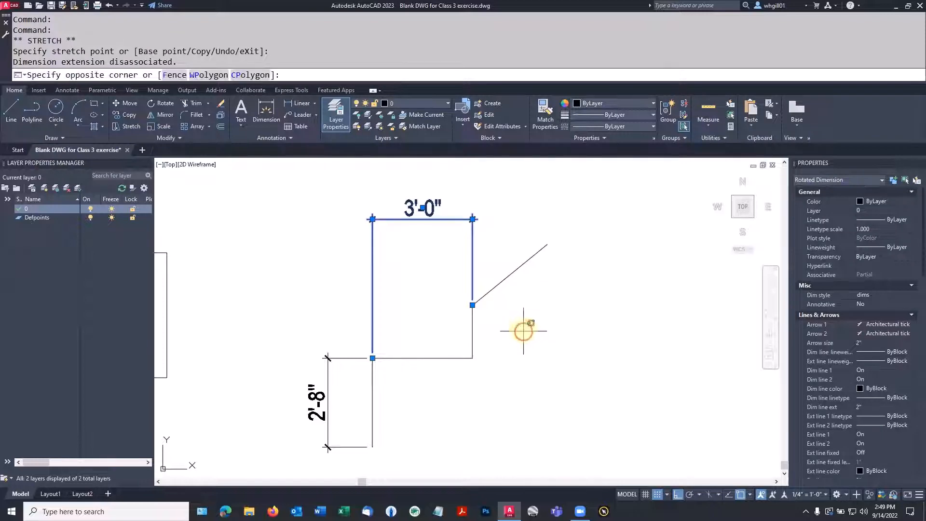
{"action": "key", "text": "Escape"}
{"action": "key", "text": "Escape"}
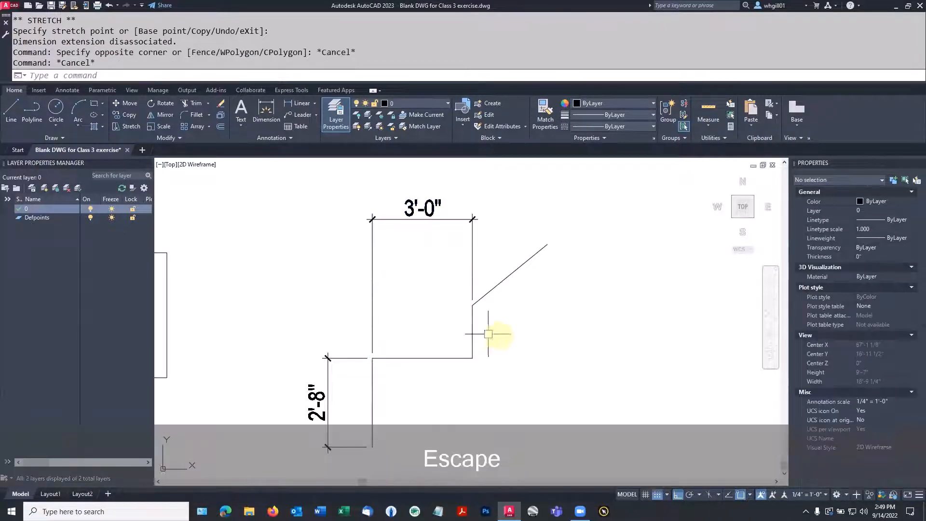
{"action": "scroll", "coordinate": [501, 351], "scroll_direction": "down", "scroll_amount": 2}
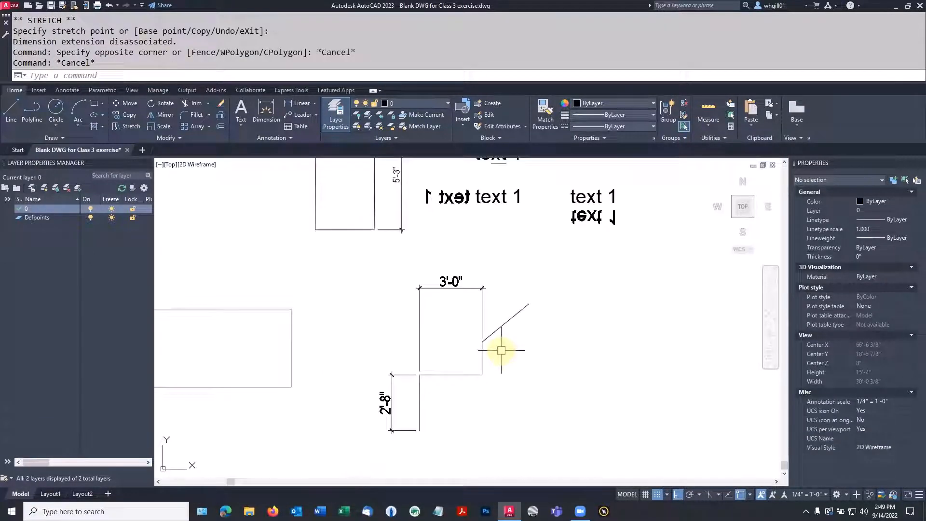
Step: Draw a horizontal line rightward from the diagonal's upper end
{"action": "type", "text": "l"}
{"action": "key", "text": "space"}
{"action": "left_click", "coordinate": [530, 304]}
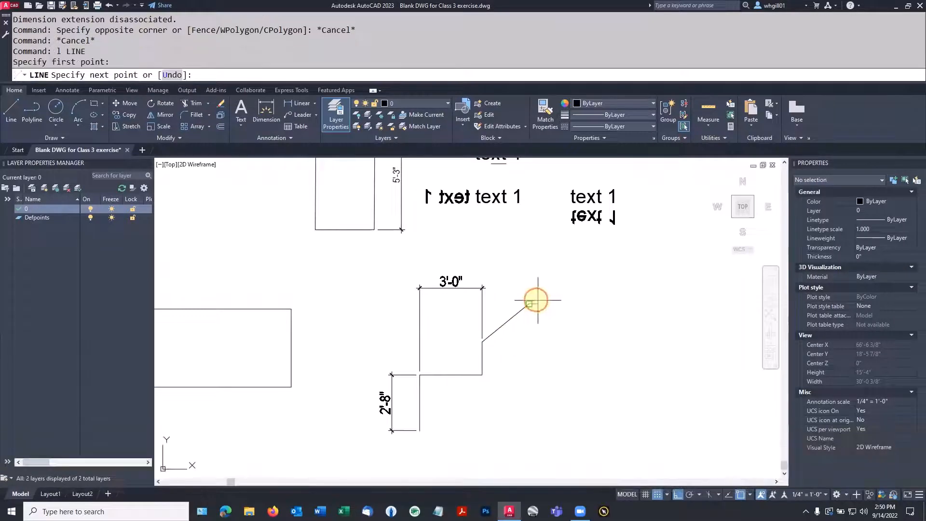
{"action": "key", "text": "Escape"}
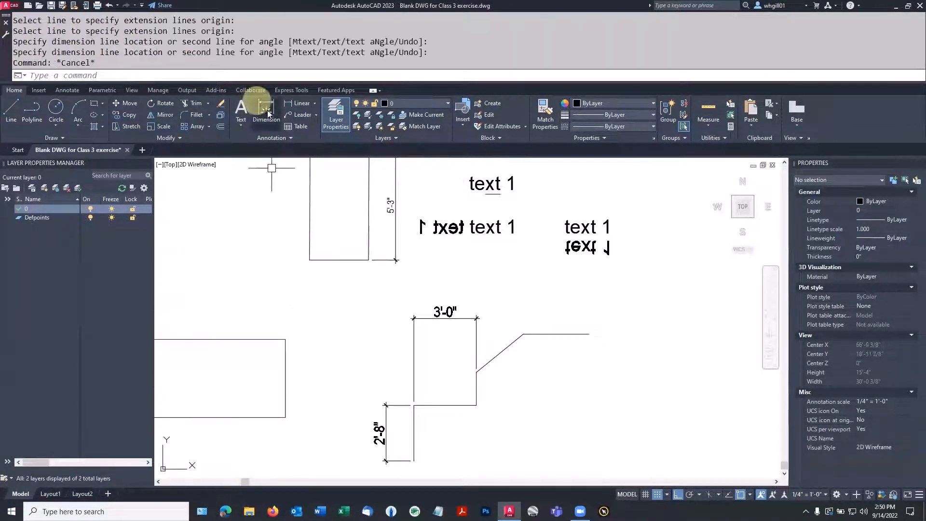
Step: Add an aligned 2'-10 7/8" dimension along the diagonal, placed beside it
{"action": "left_click", "coordinate": [267, 111]}
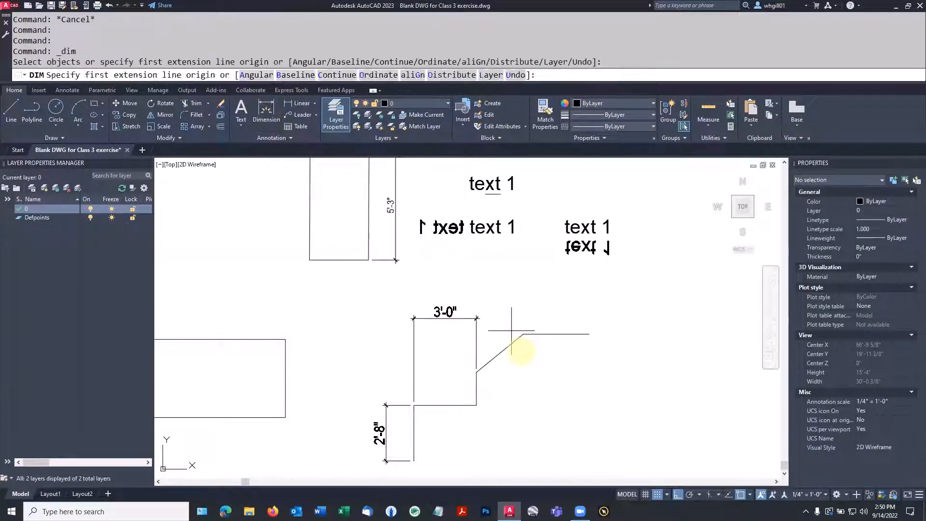
{"action": "mouse_move", "coordinate": [502, 356]}
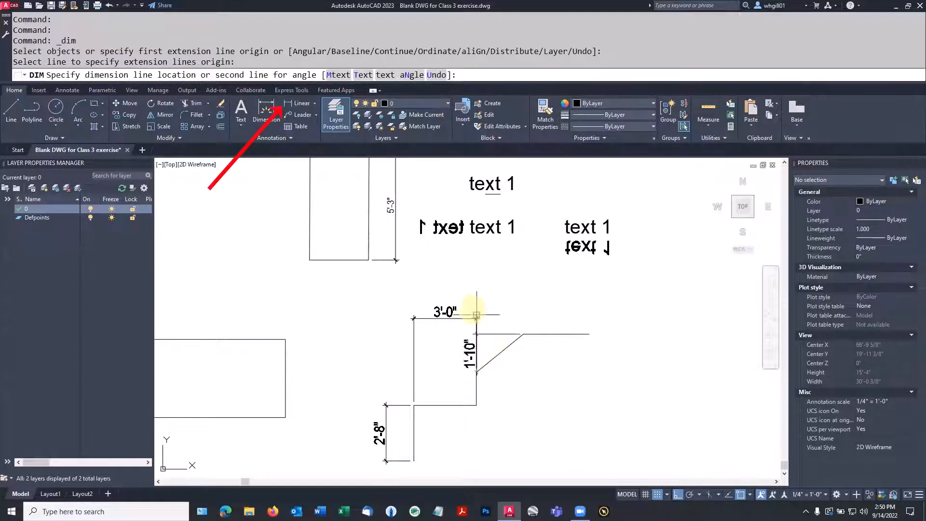
{"action": "key", "text": "Escape"}
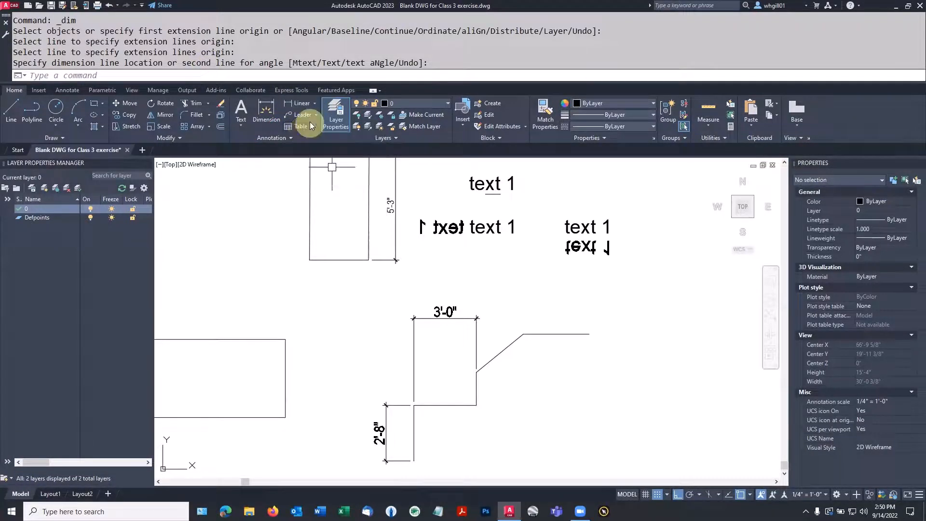
{"action": "left_click", "coordinate": [316, 106]}
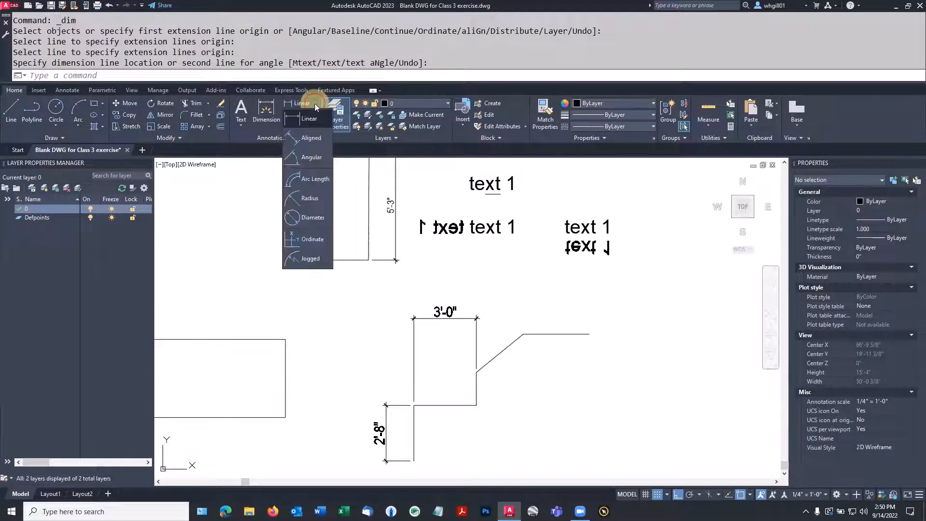
{"action": "left_click", "coordinate": [304, 138]}
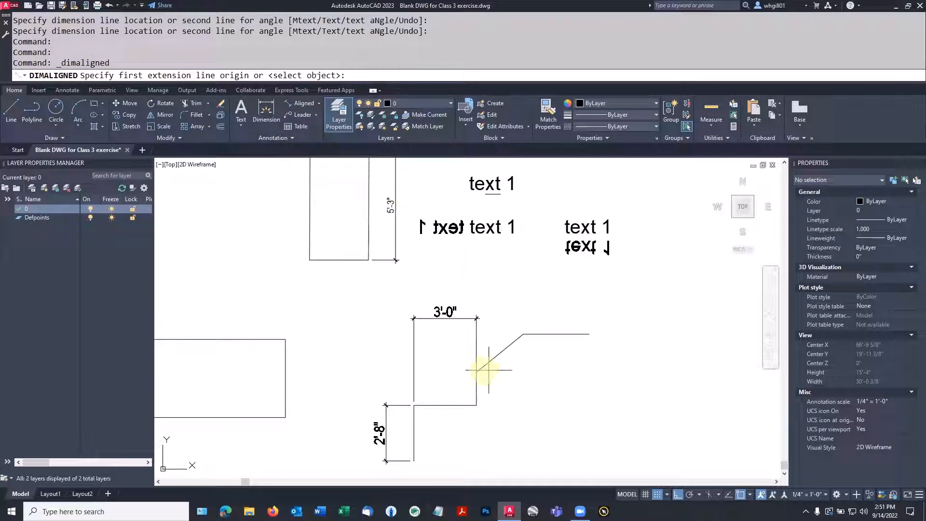
{"action": "left_click", "coordinate": [476, 372]}
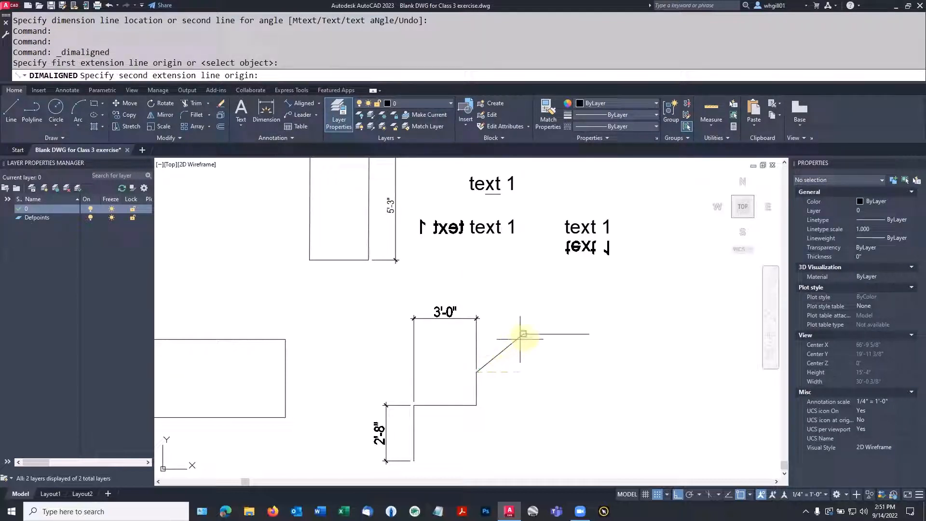
{"action": "left_click", "coordinate": [523, 334]}
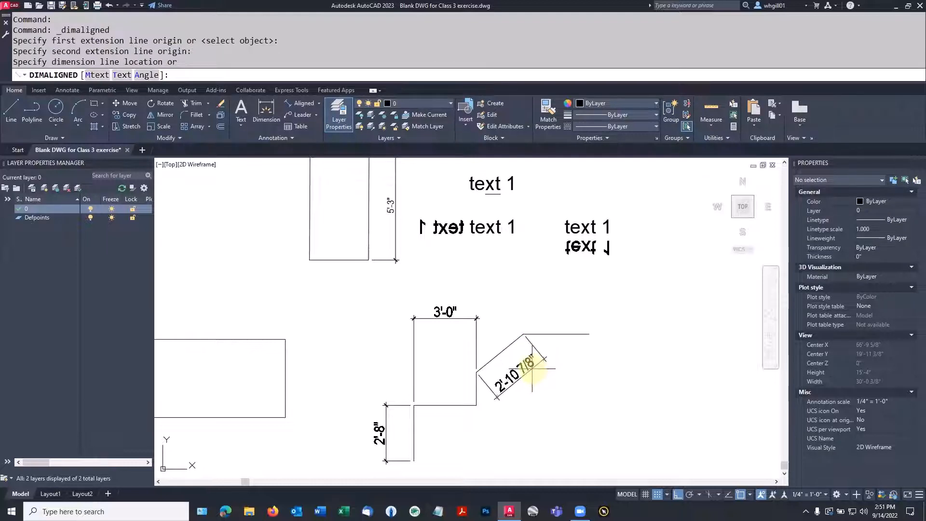
{"action": "left_click", "coordinate": [532, 369]}
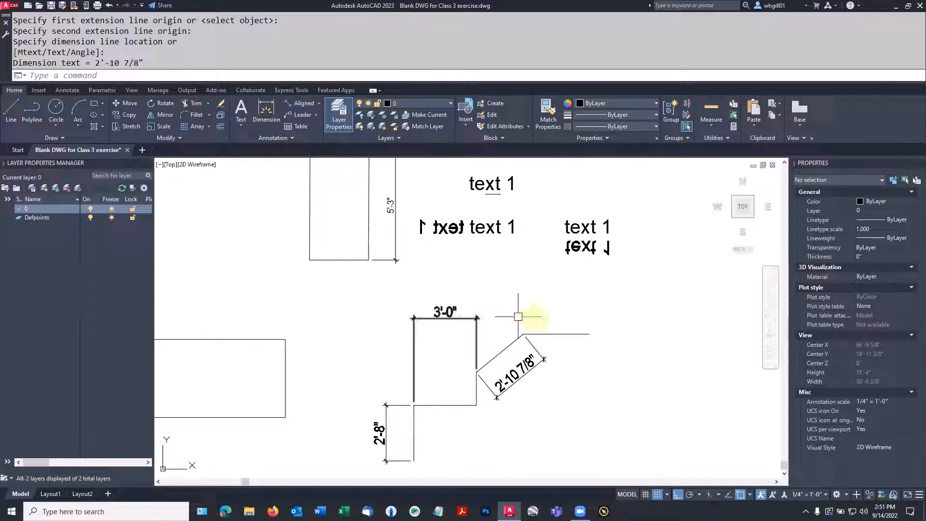
Step: Switch the dimension tool back to horizontal Linear
{"action": "left_click", "coordinate": [311, 106]}
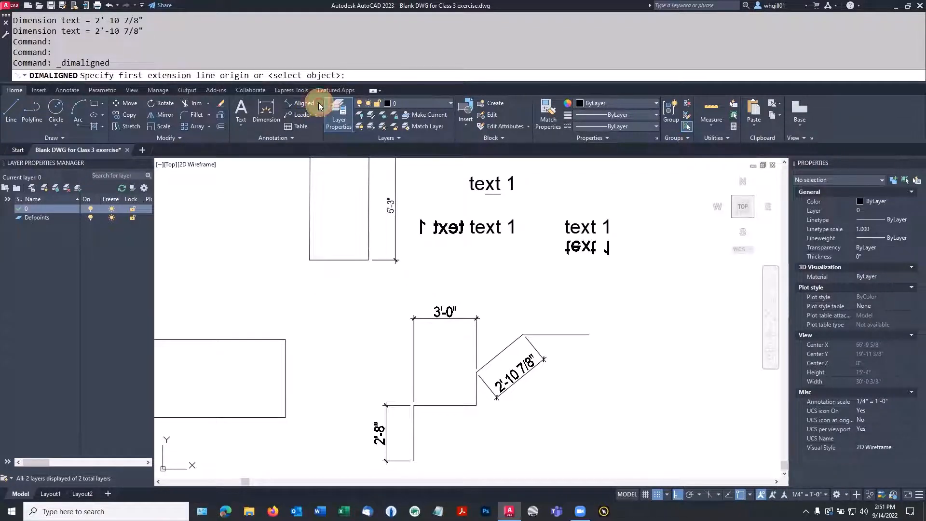
{"action": "left_click", "coordinate": [320, 104]}
{"action": "left_click", "coordinate": [311, 112]}
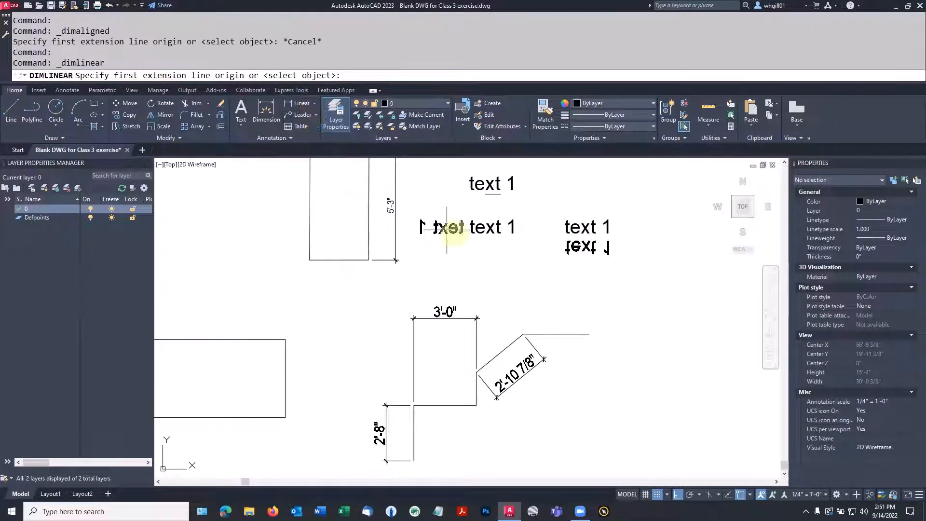
Step: Dimension the span from the box's top-right corner to the diagonal's top end at 2'-3"
{"action": "left_click", "coordinate": [476, 372]}
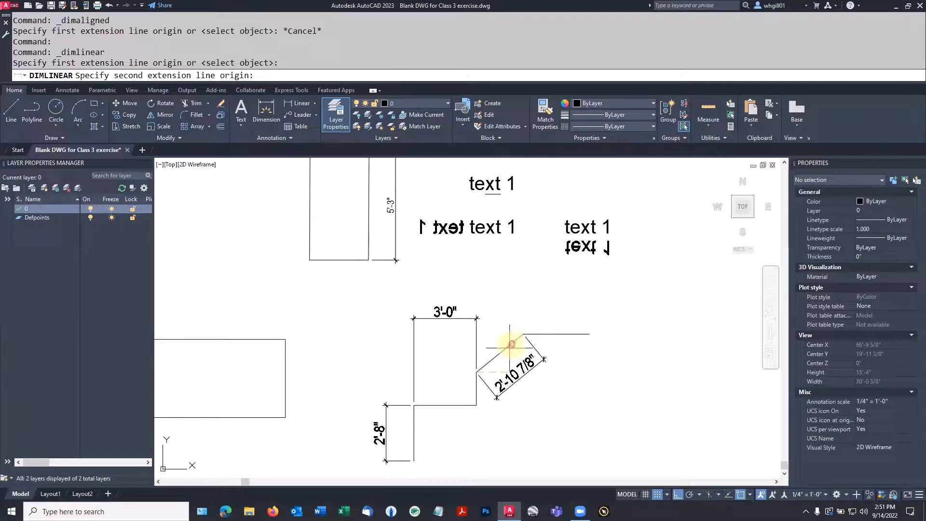
{"action": "left_click", "coordinate": [523, 333]}
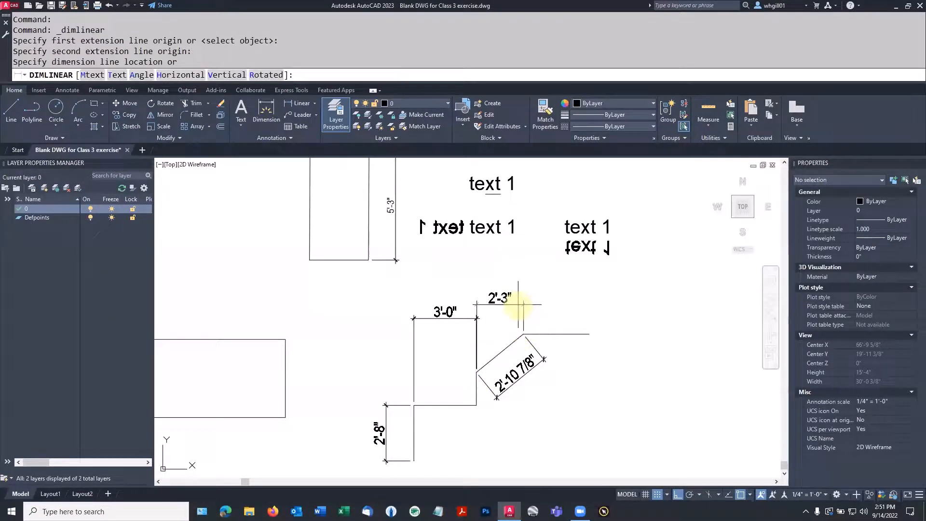
{"action": "left_click", "coordinate": [516, 302]}
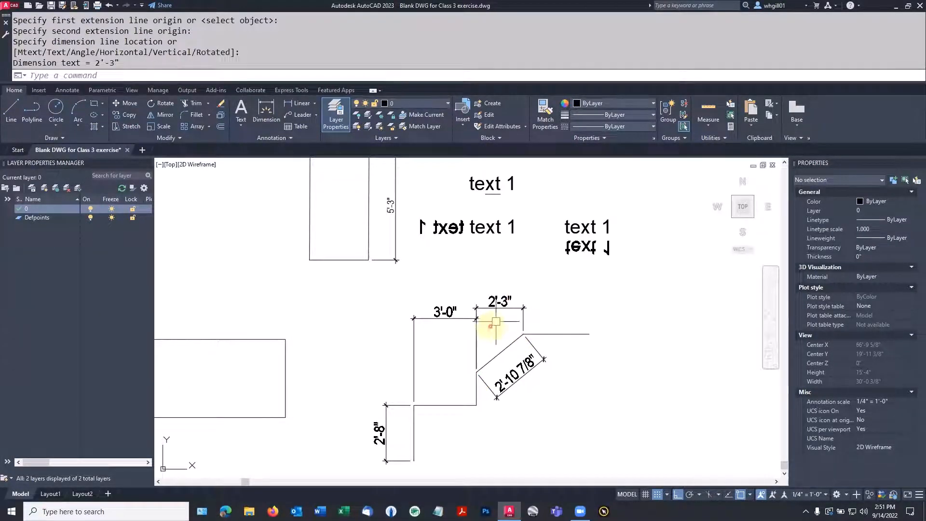
{"action": "key", "text": "Escape"}
{"action": "scroll", "coordinate": [497, 326], "scroll_direction": "up", "scroll_amount": 4}
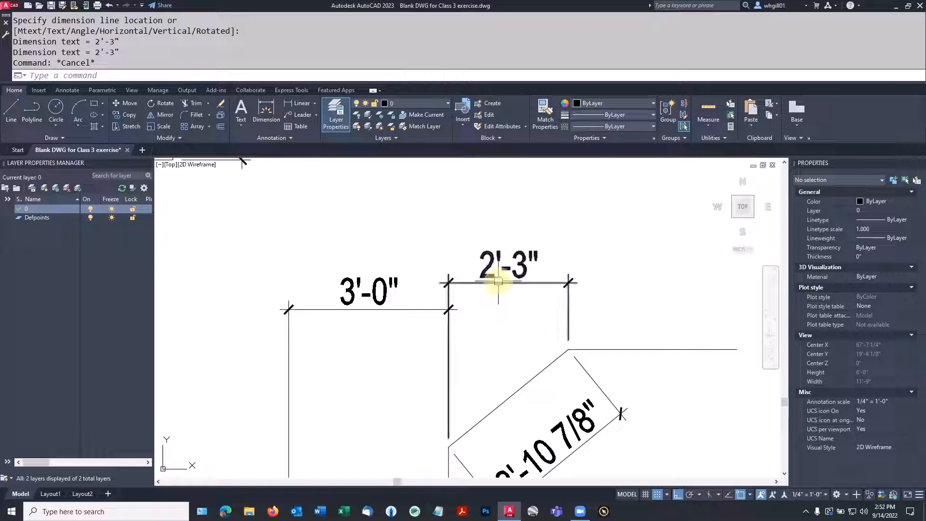
Step: Select the 2'-3" dimension and check the object snap settings
{"action": "left_click", "coordinate": [497, 283]}
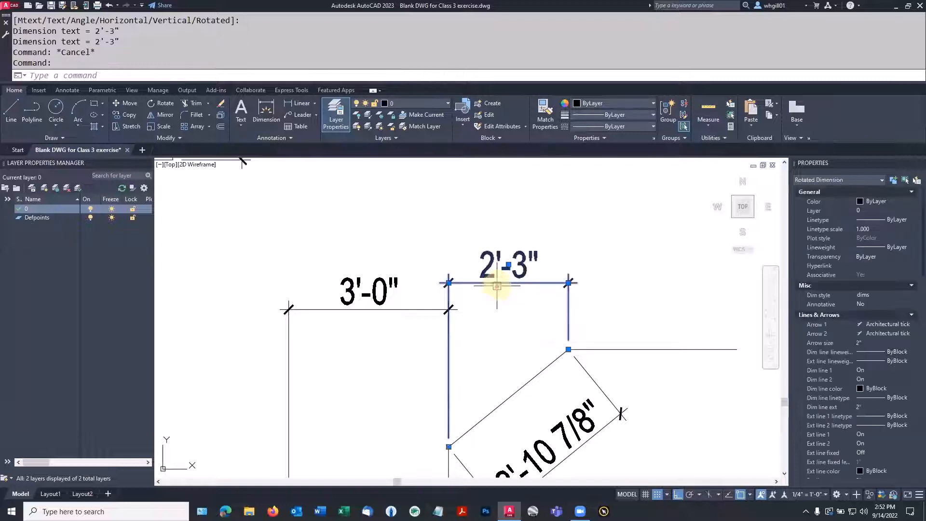
{"action": "mouse_move", "coordinate": [448, 283]}
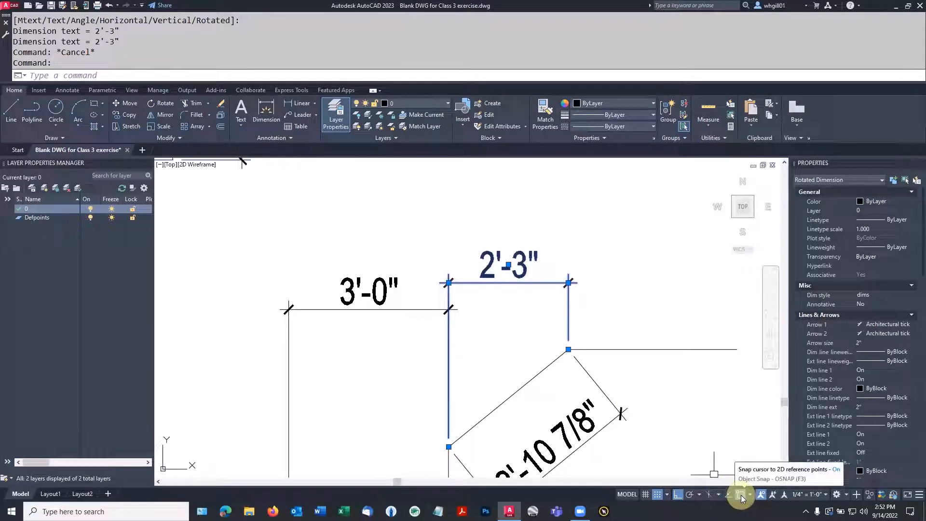
{"action": "left_click", "coordinate": [741, 495]}
{"action": "left_click", "coordinate": [741, 497]}
{"action": "right_click", "coordinate": [741, 497]}
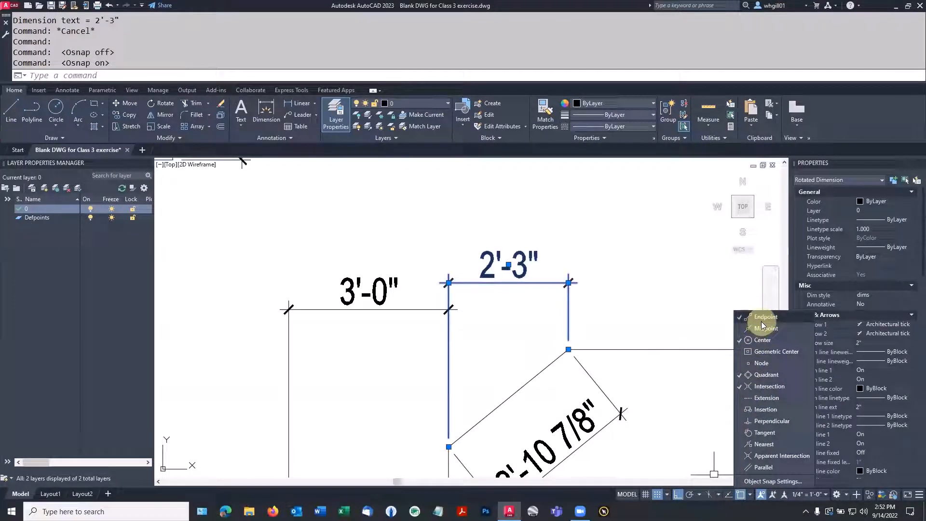
{"action": "left_click", "coordinate": [659, 304]}
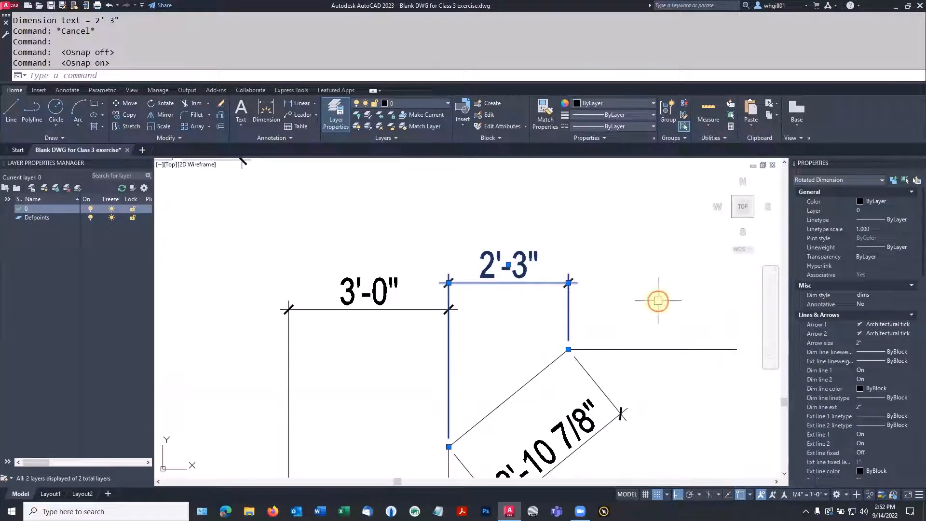
{"action": "key", "text": "Escape"}
{"action": "key", "text": "Escape"}
Step: Grip-stretch the 2'-3" dimension line level with the 3'-0" dimension
{"action": "left_click", "coordinate": [474, 285]}
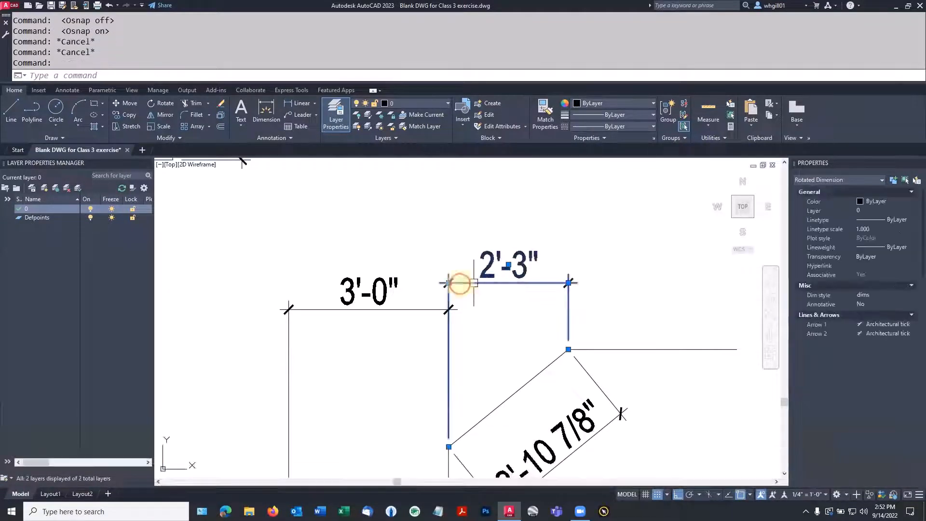
{"action": "left_click", "coordinate": [449, 284]}
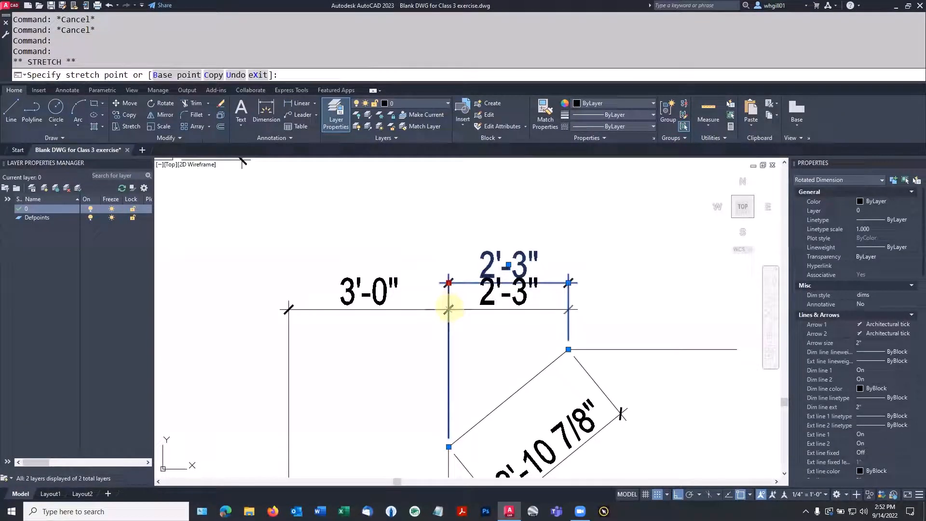
{"action": "left_click", "coordinate": [448, 308]}
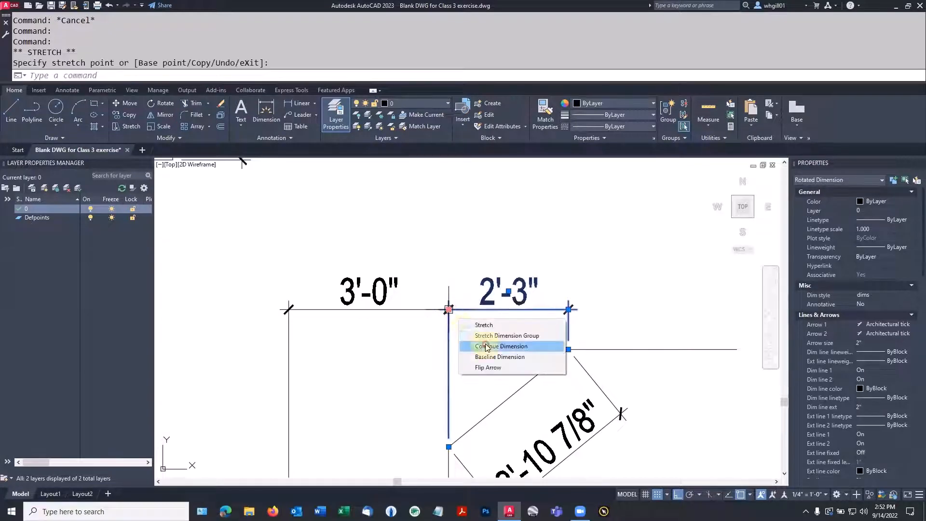
{"action": "key", "text": "Escape"}
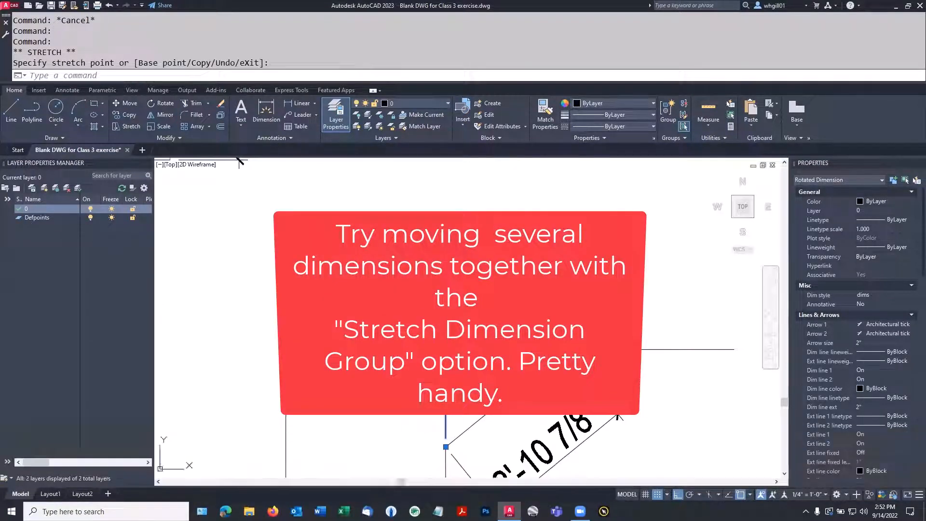
{"action": "scroll", "coordinate": [414, 316], "scroll_direction": "down", "scroll_amount": 2}
{"action": "scroll", "coordinate": [491, 316], "scroll_direction": "up", "scroll_amount": 2}
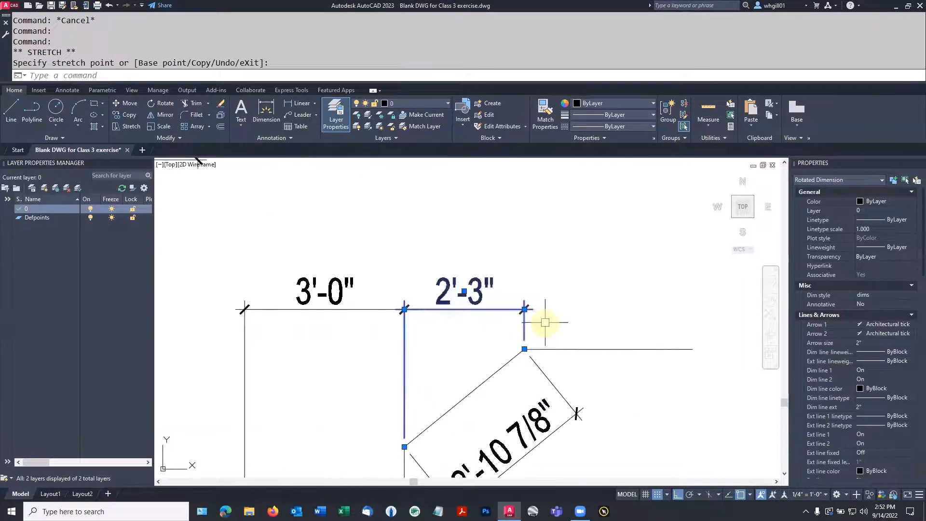
{"action": "key", "text": "Escape"}
{"action": "scroll", "coordinate": [429, 329], "scroll_direction": "down", "scroll_amount": 2}
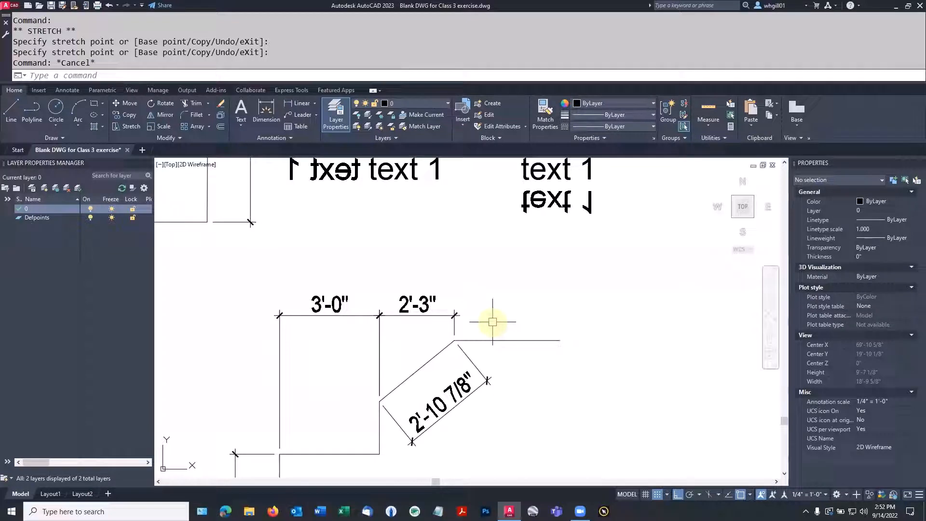
{"action": "key", "text": "Escape"}
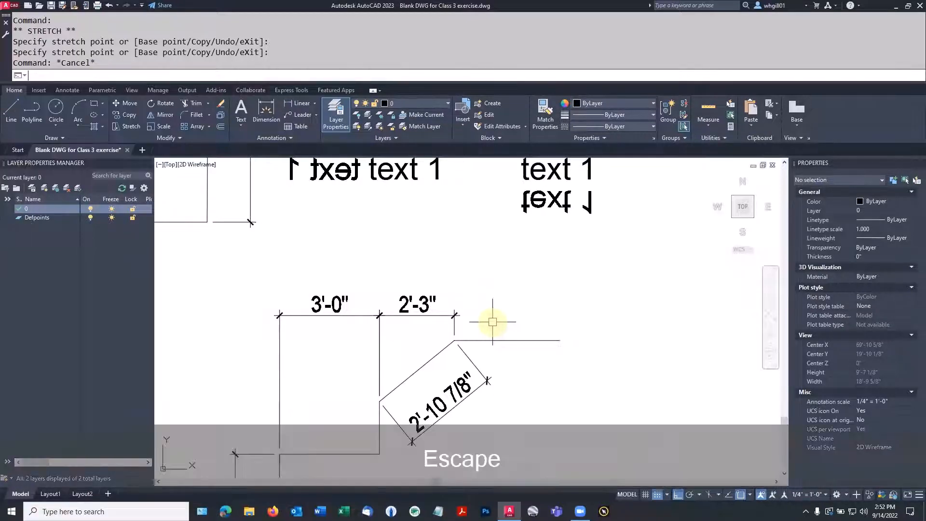
Step: Stretch the 3'-0" and 2'-3" dimensions upward together using a crossing window
{"action": "type", "text": "s"}
{"action": "key", "text": "Return"}
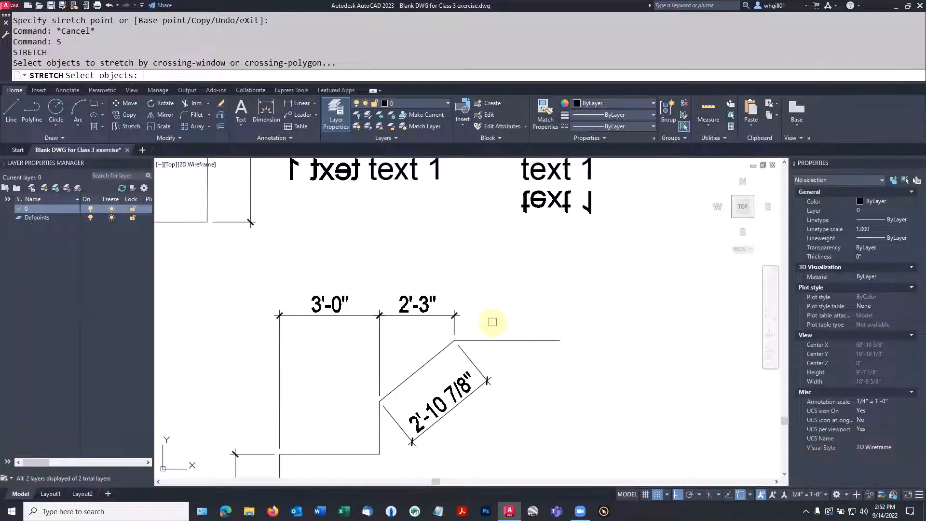
{"action": "left_click_drag", "start_coordinate": [493, 322], "coordinate": [475, 327]}
{"action": "key", "text": "Escape"}
{"action": "key", "text": "Escape"}
{"action": "type", "text": "s"}
{"action": "key", "text": "space"}
{"action": "left_click", "coordinate": [474, 331]}
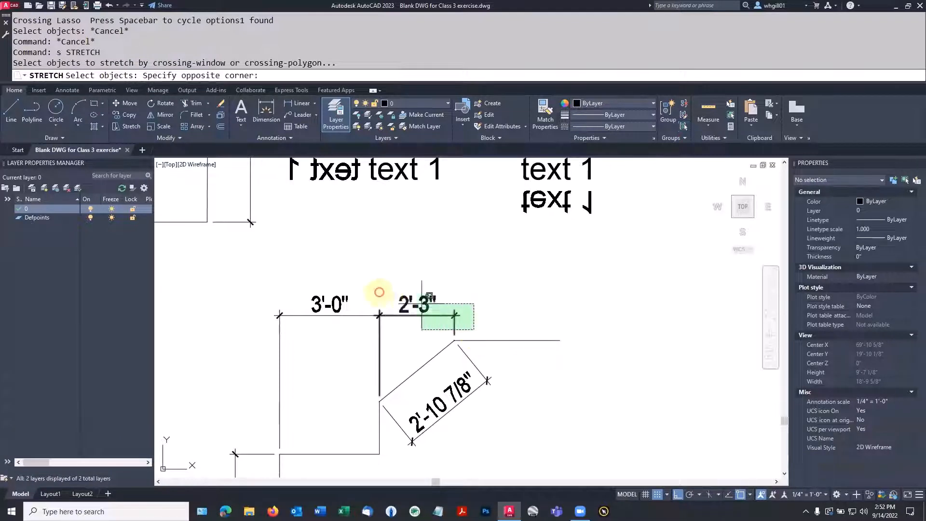
{"action": "left_click", "coordinate": [251, 282]}
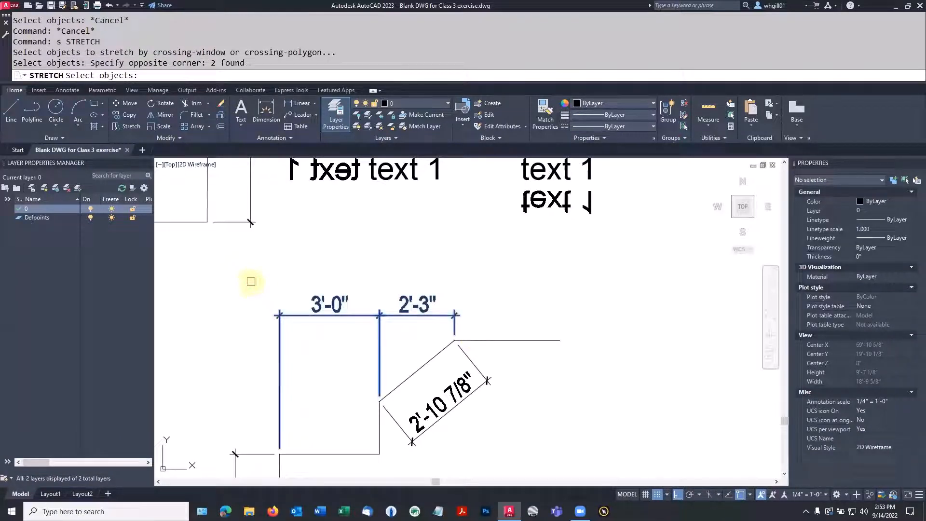
{"action": "key", "text": "space"}
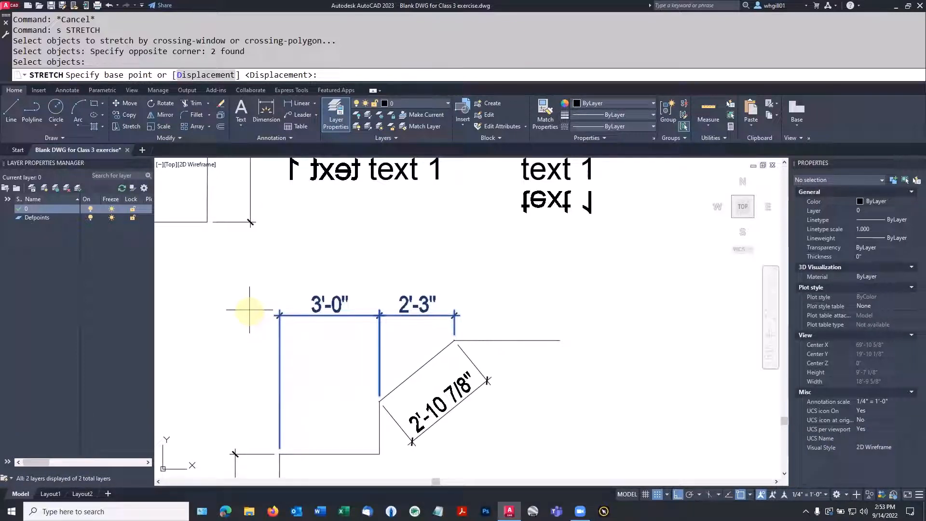
{"action": "left_click", "coordinate": [249, 310]}
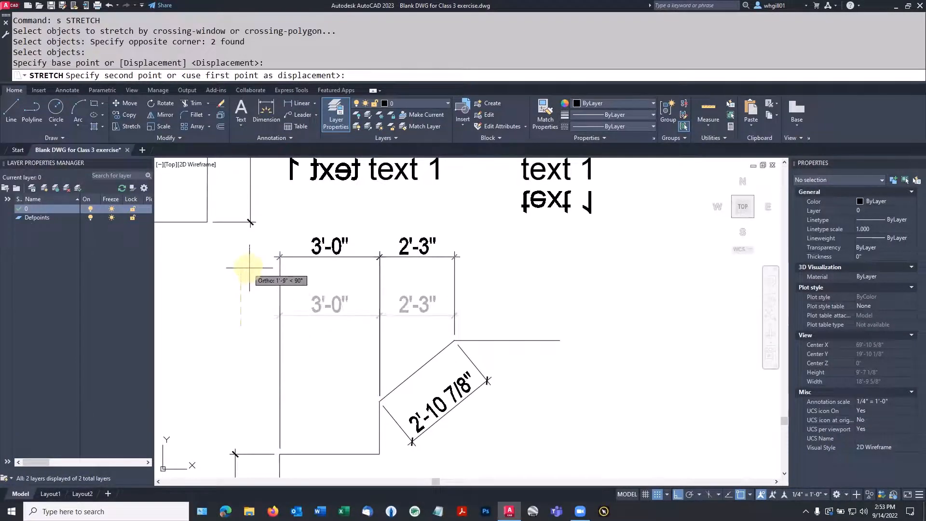
{"action": "key", "text": "F8"}
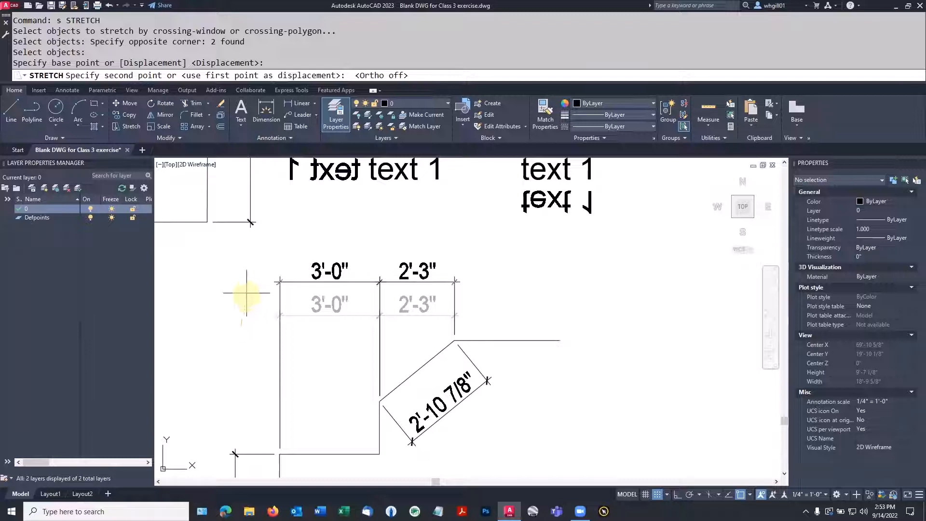
{"action": "key", "text": "F8"}
{"action": "left_click", "coordinate": [246, 298]}
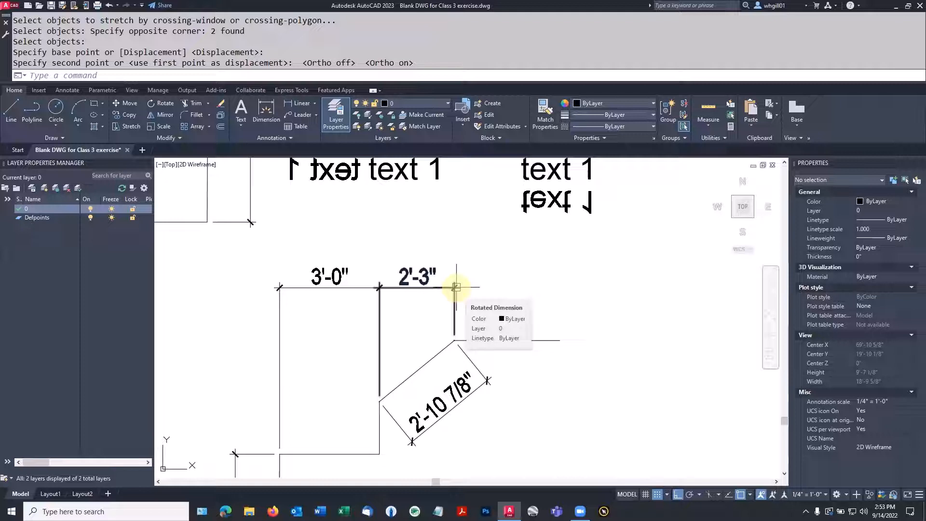
Step: Stretch both dimensions up once more, further above the outline
{"action": "type", "text": "s"}
{"action": "key", "text": "space"}
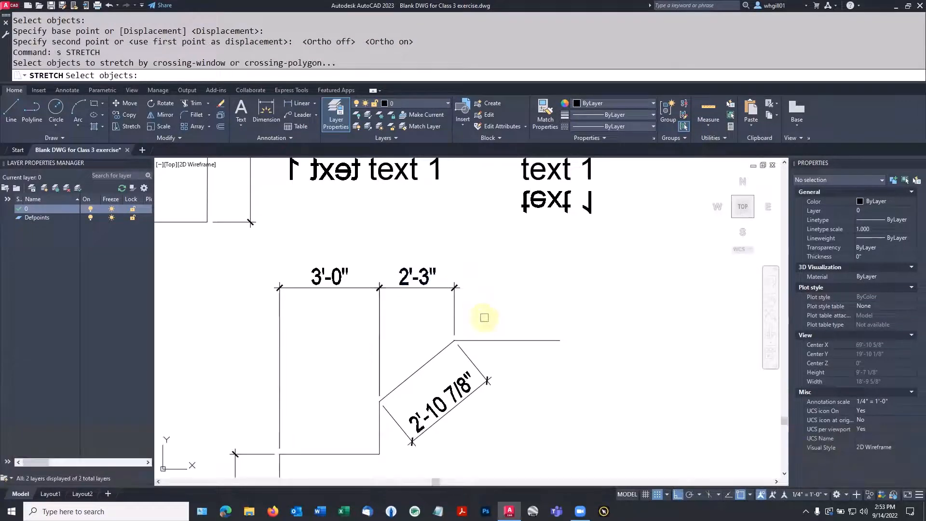
{"action": "left_click", "coordinate": [485, 317]}
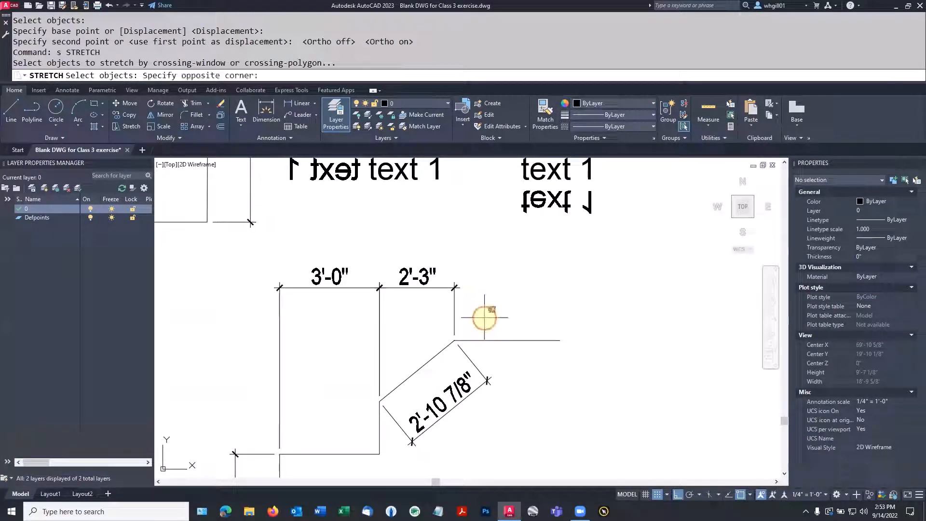
{"action": "left_click", "coordinate": [239, 256]}
{"action": "key", "text": "space"}
{"action": "left_click", "coordinate": [244, 322]}
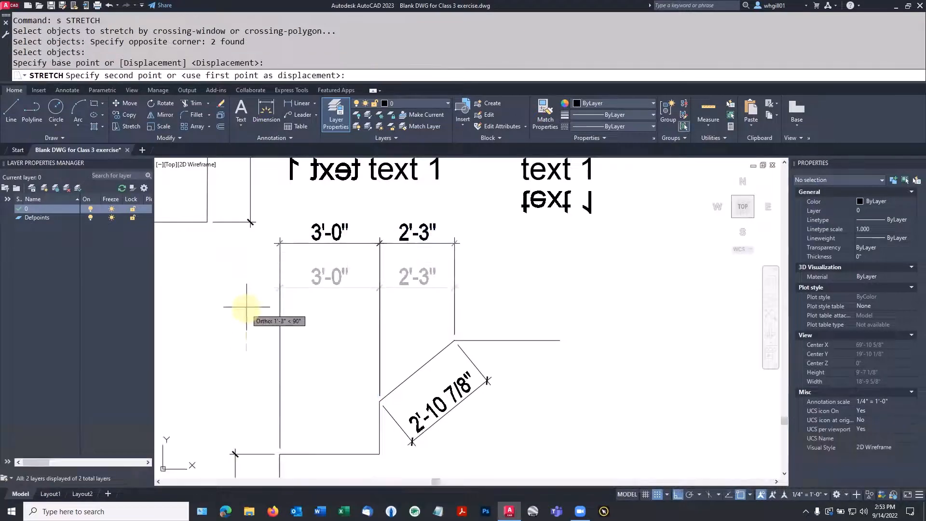
{"action": "left_click", "coordinate": [246, 308]}
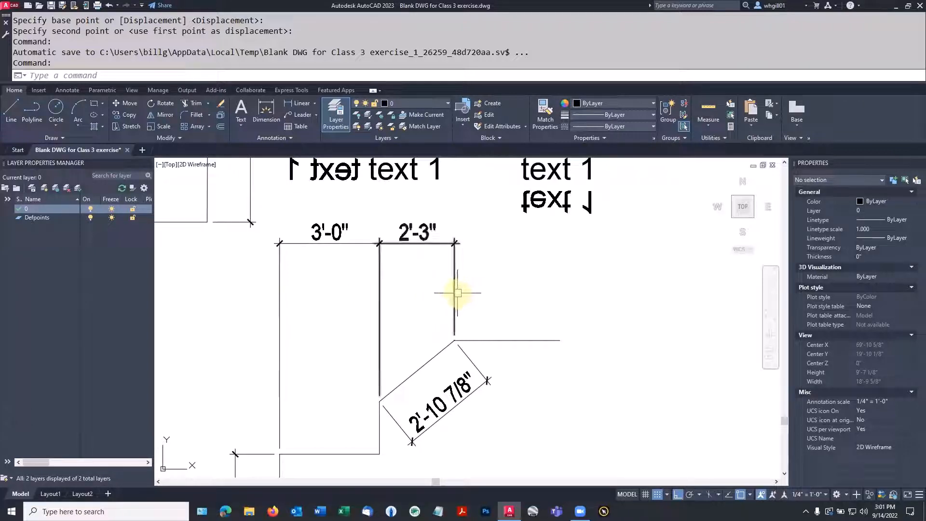
Step: Continue the outline right with lines stepping down, across, back up and further right
{"action": "type", "text": "l"}
{"action": "key", "text": "space"}
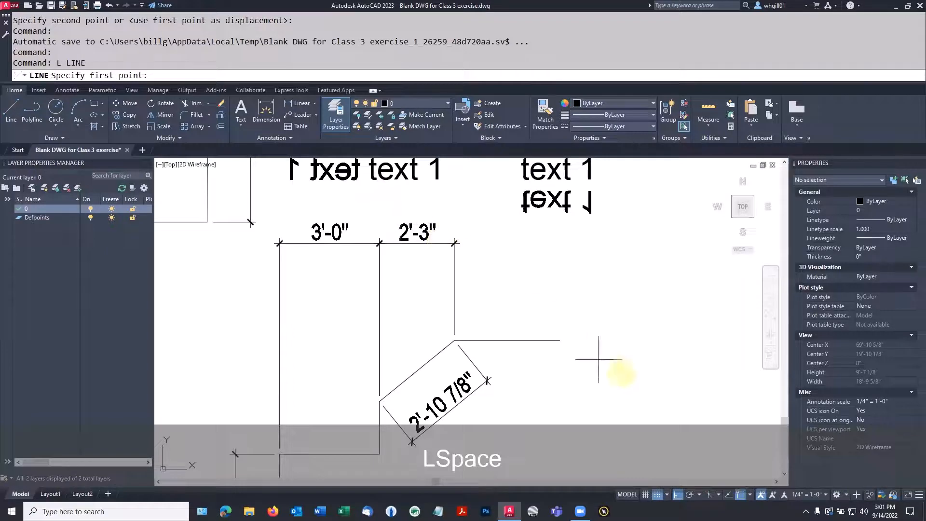
{"action": "left_click", "coordinate": [558, 344]}
{"action": "left_click", "coordinate": [559, 341]}
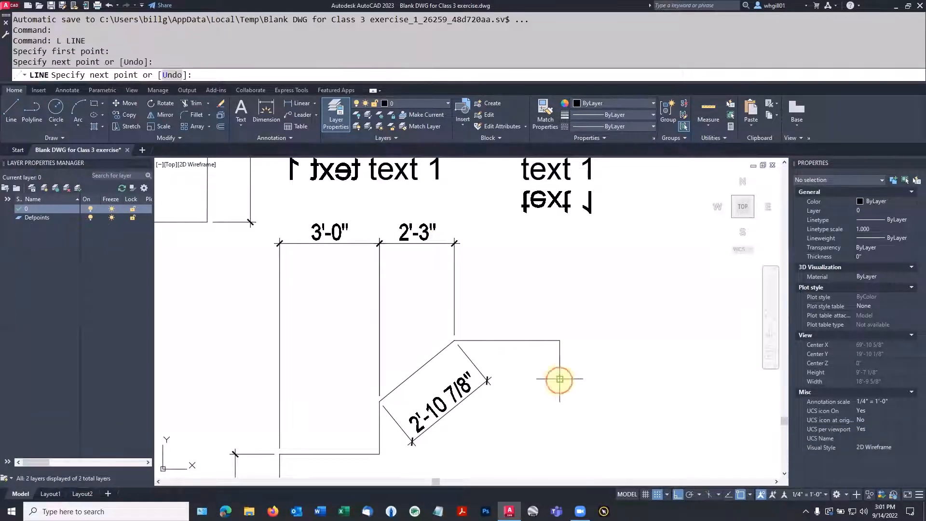
{"action": "left_click", "coordinate": [560, 380]}
{"action": "left_click", "coordinate": [674, 379]}
{"action": "left_click", "coordinate": [740, 360]}
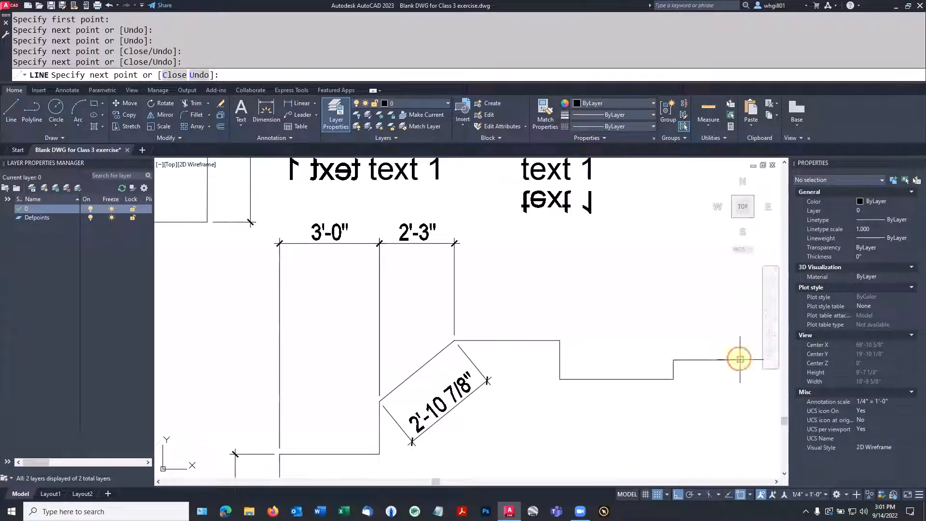
{"action": "key", "text": "space"}
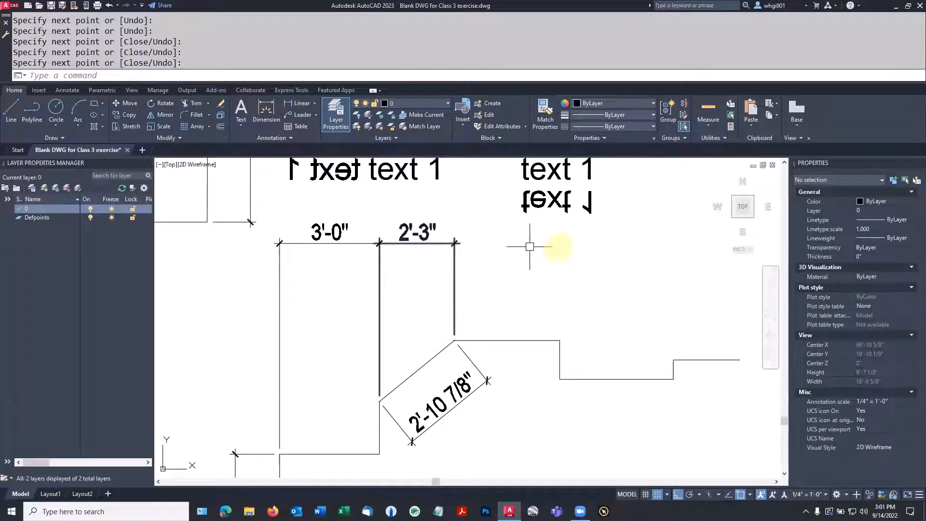
{"action": "mouse_move", "coordinate": [663, 290]}
{"action": "middle_mouse_down"}
{"action": "mouse_move", "coordinate": [554, 295]}
{"action": "mouse_move", "coordinate": [559, 288]}
{"action": "middle_mouse_up"}
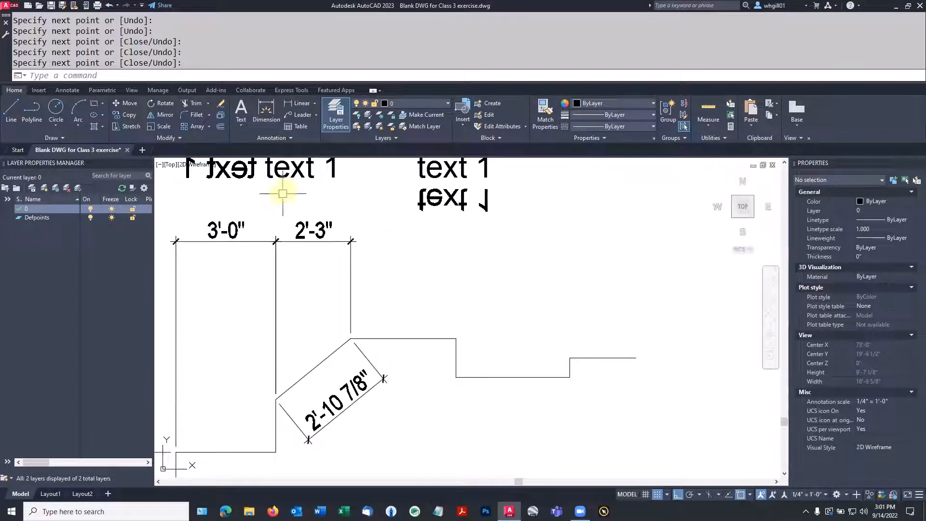
Step: Chain continued dimensions 3'-2", 3'-5", 2'-0" and 1'-2" onward from the 2'-3" dimension
{"action": "left_click", "coordinate": [308, 106]}
{"action": "left_click", "coordinate": [266, 114]}
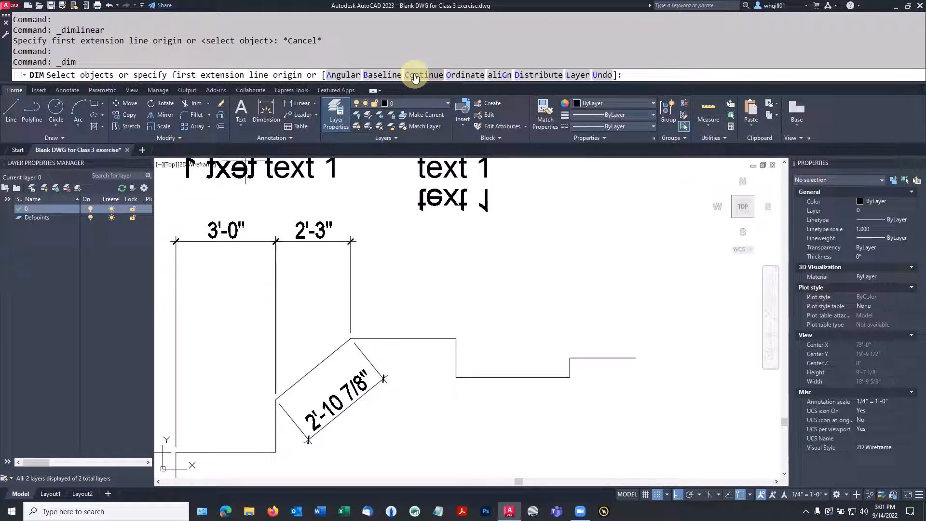
{"action": "type", "text": "c"}
{"action": "key", "text": "Return"}
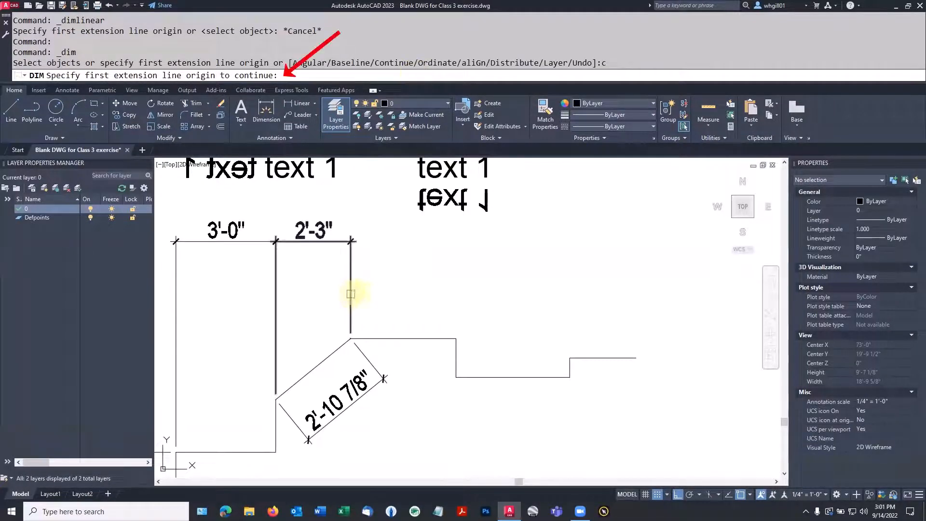
{"action": "left_click", "coordinate": [352, 297]}
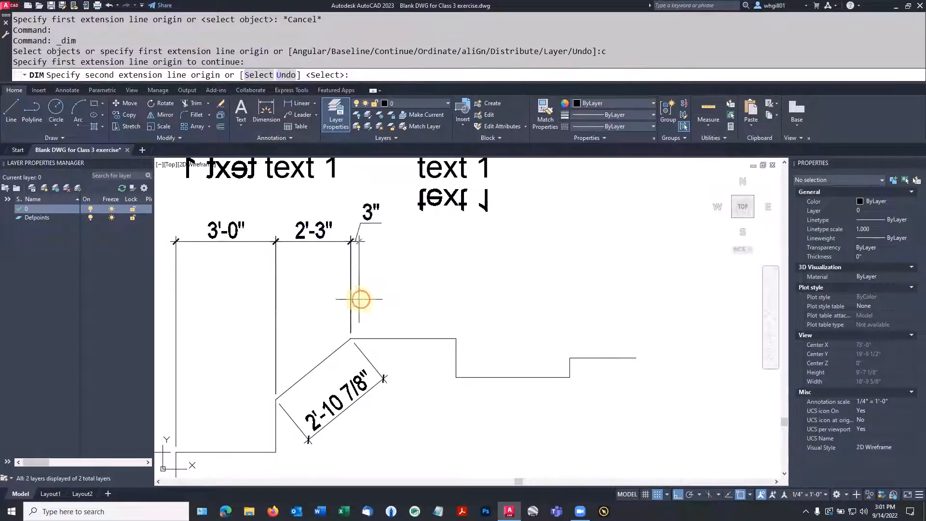
{"action": "left_click", "coordinate": [457, 339]}
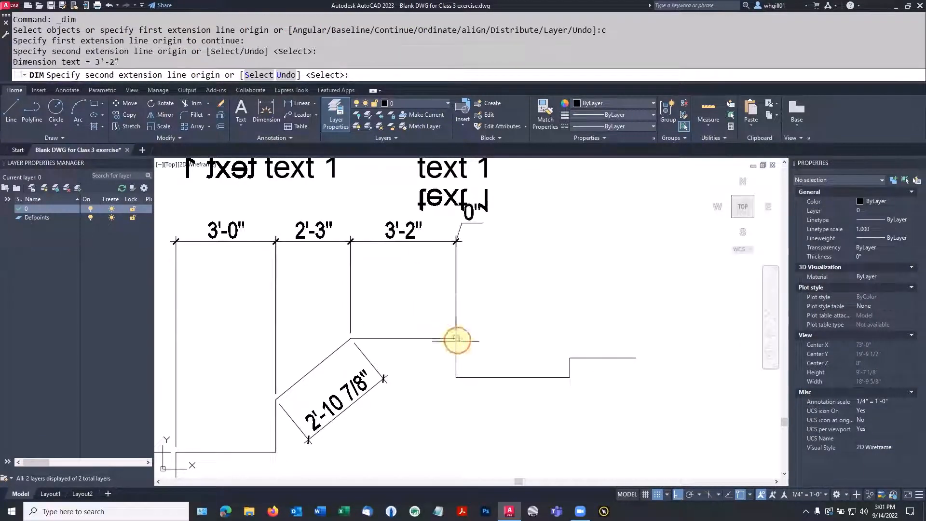
{"action": "left_click", "coordinate": [570, 358]}
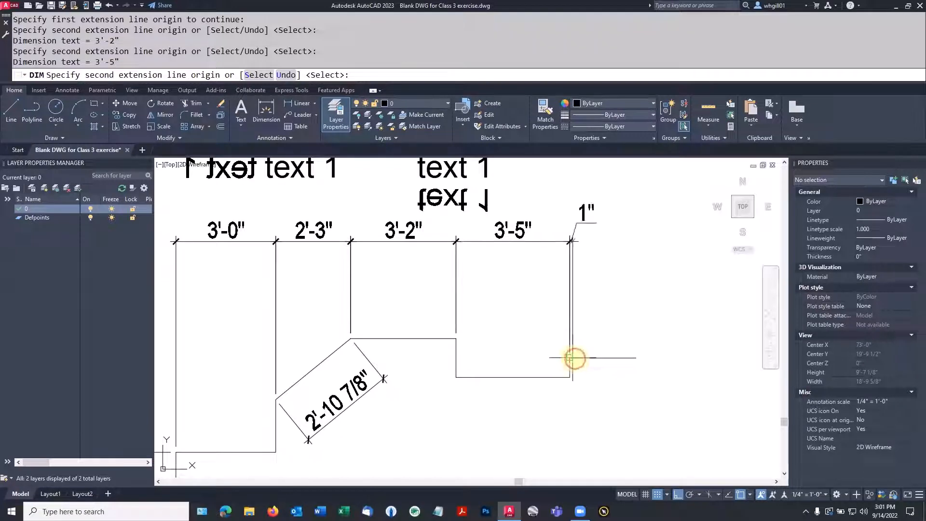
{"action": "left_click", "coordinate": [637, 358]}
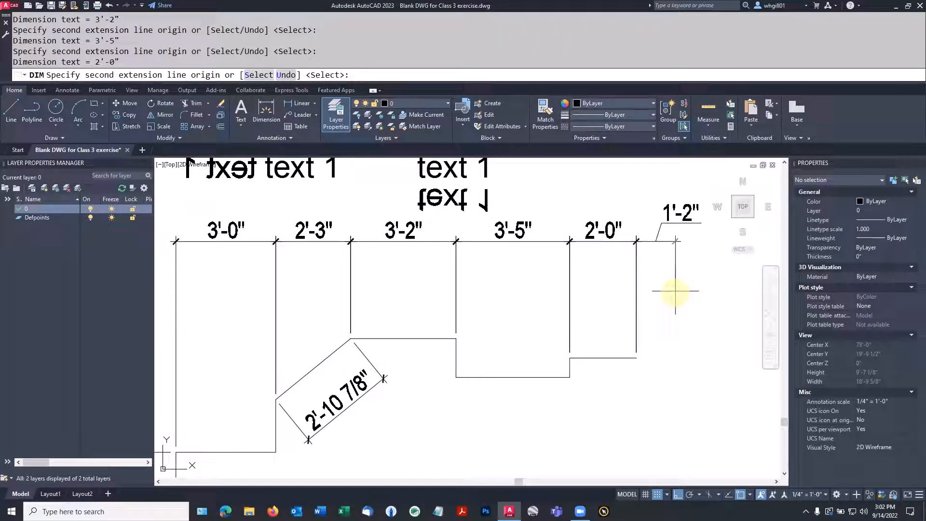
{"action": "left_click", "coordinate": [675, 291]}
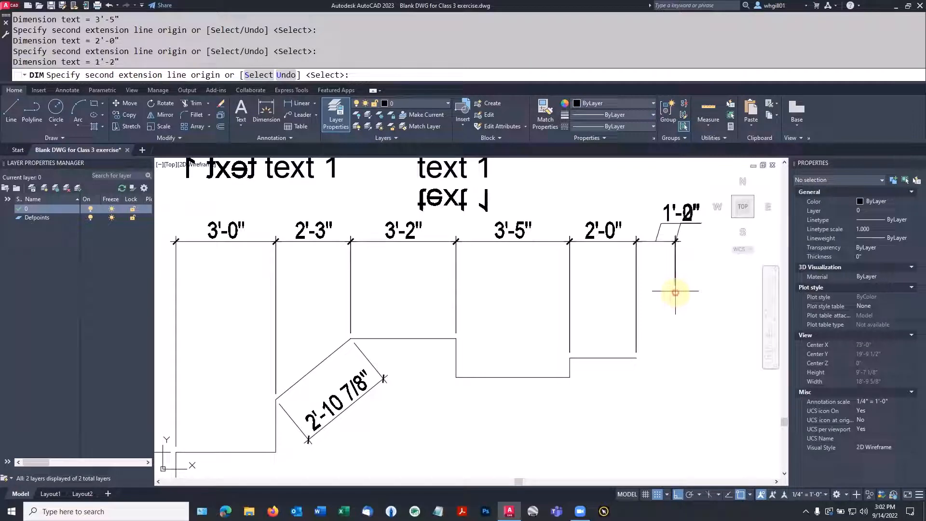
Step: Undo the added chain dimensions back to the 2'-3" span and cancel DIM
{"action": "key", "text": "Escape"}
{"action": "key", "text": "ctrl+z"}
{"action": "key", "text": "ctrl+z"}
{"action": "key", "text": "ctrl+z"}
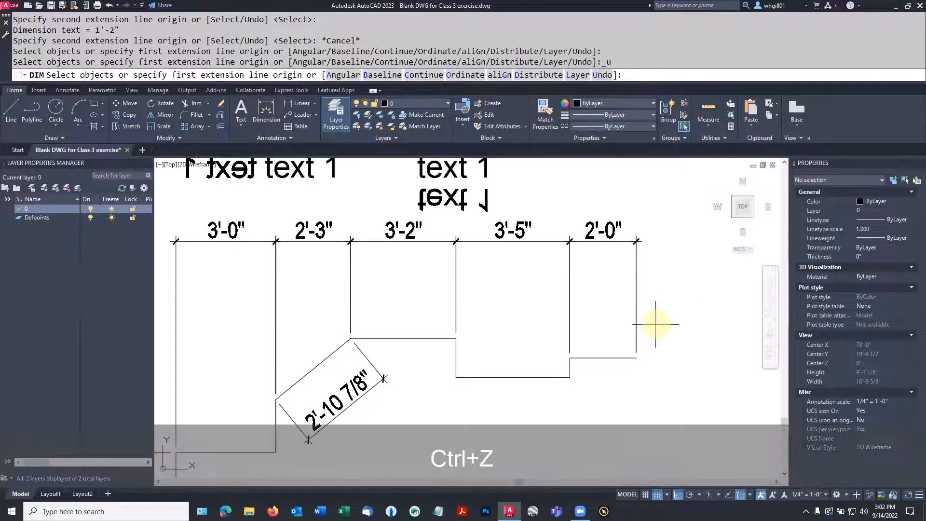
{"action": "key", "text": "ctrl+z"}
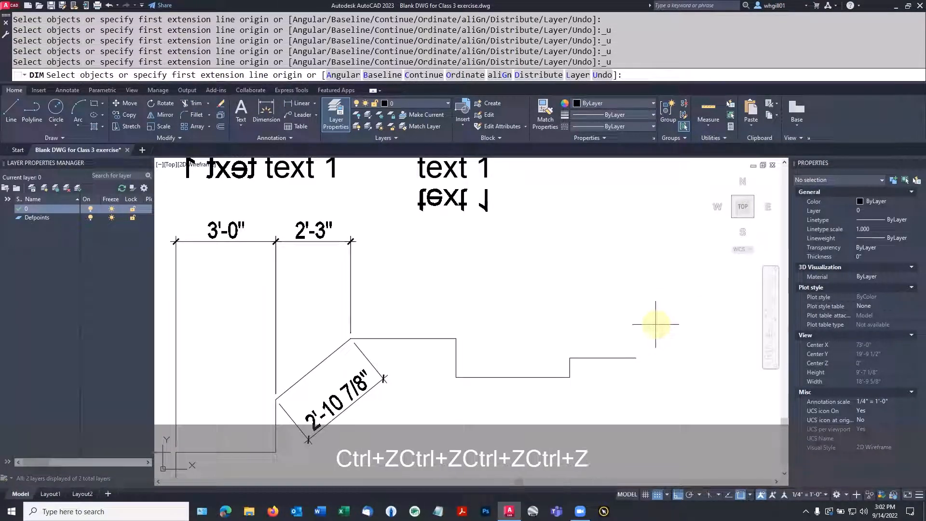
{"action": "key", "text": "Escape"}
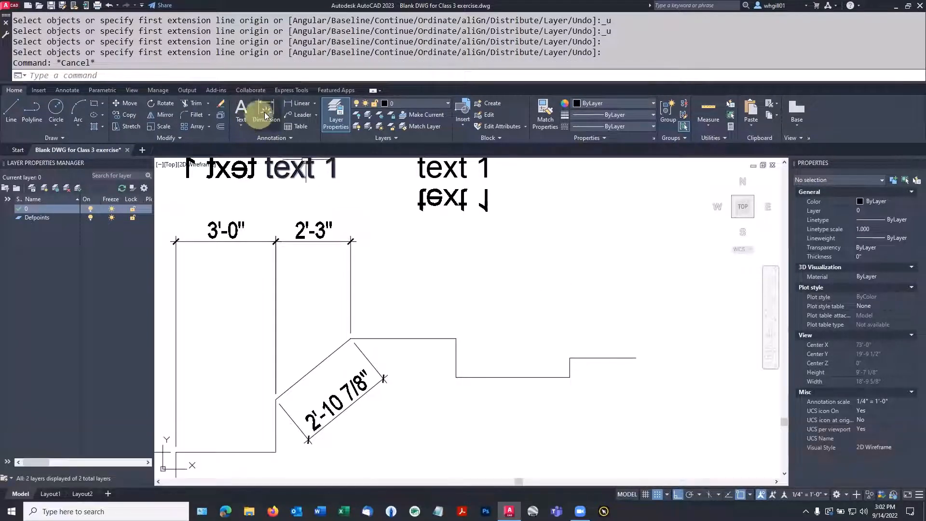
Step: Continue from the 2'-3" dimension with 3'-2", 3'-5" and 2'-0" spans across the step corners
{"action": "left_click", "coordinate": [265, 112]}
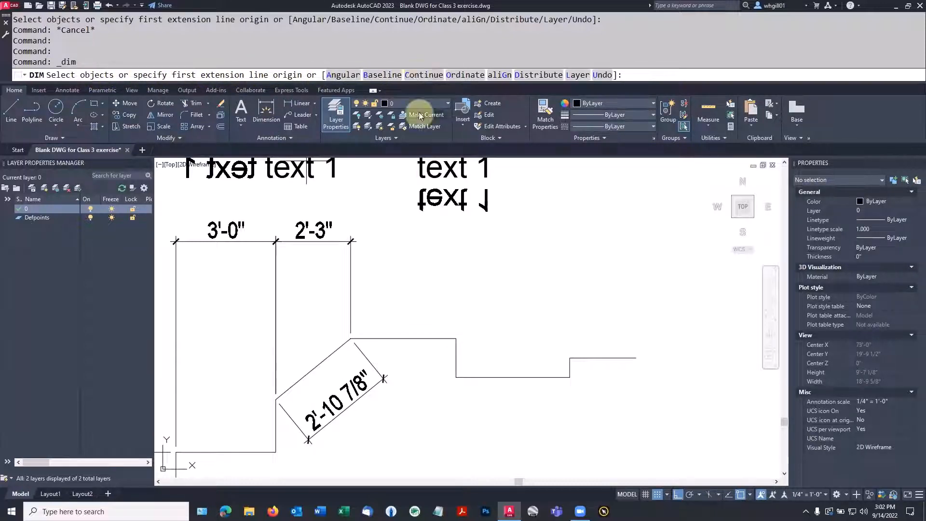
{"action": "left_click", "coordinate": [418, 76]}
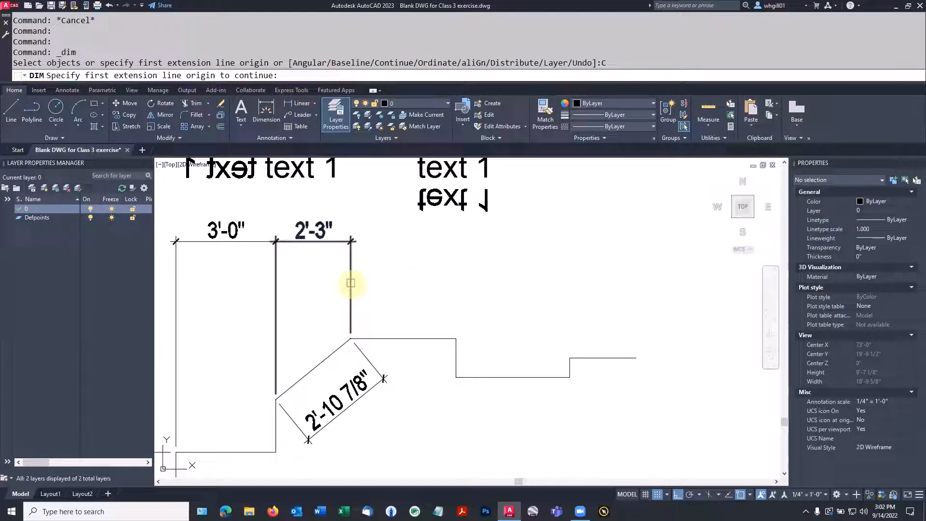
{"action": "left_click", "coordinate": [351, 283]}
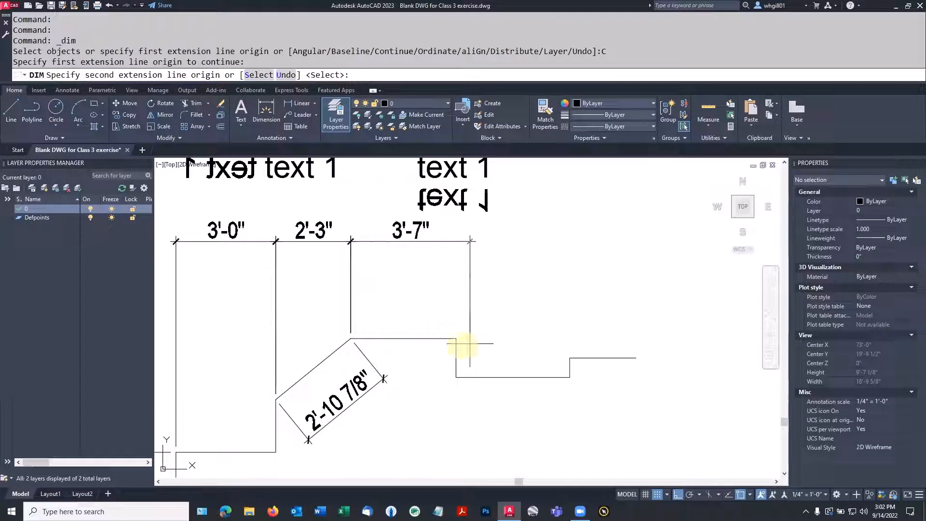
{"action": "left_click", "coordinate": [456, 337]}
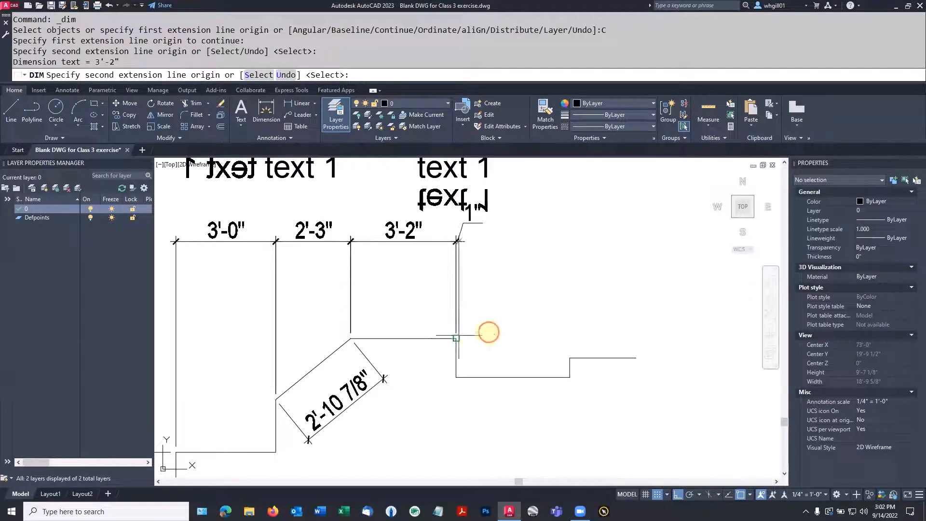
{"action": "left_click", "coordinate": [570, 357]}
{"action": "left_click", "coordinate": [637, 358]}
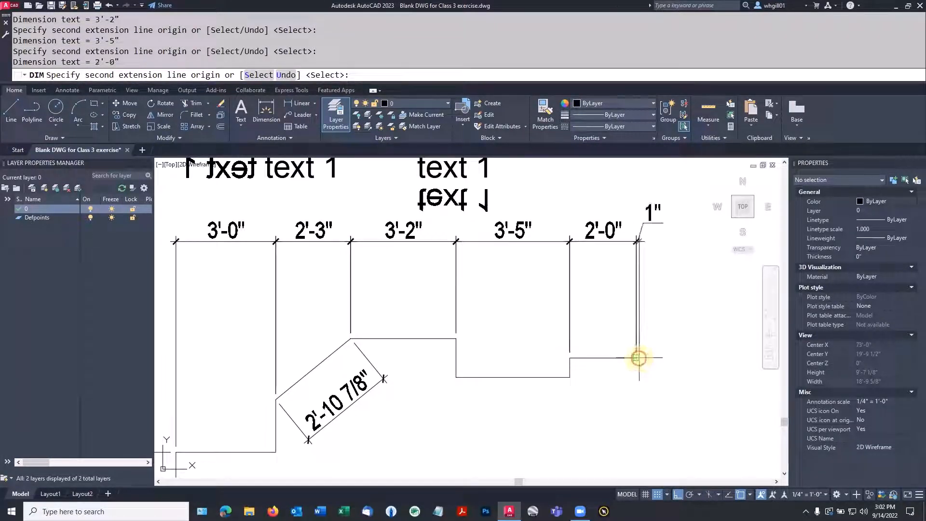
{"action": "left_click", "coordinate": [669, 321]}
{"action": "key", "text": "Escape"}
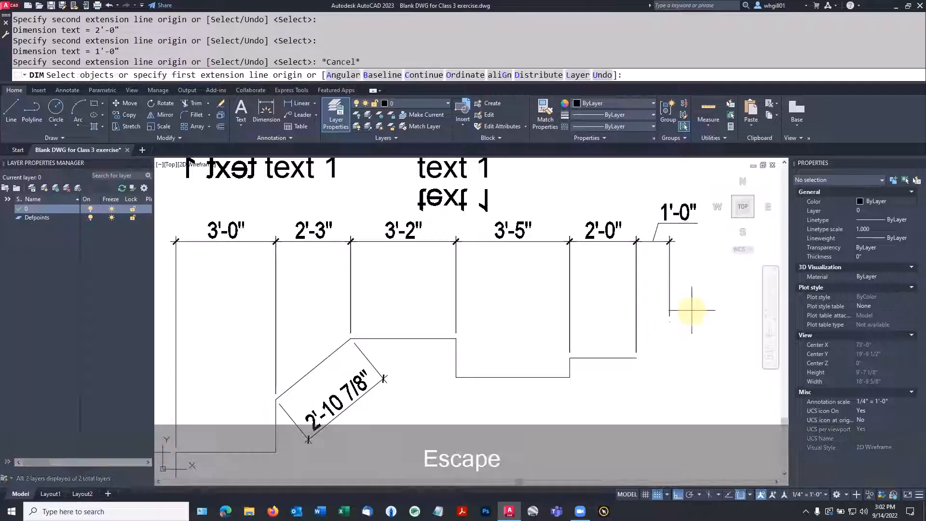
{"action": "key", "text": "Escape"}
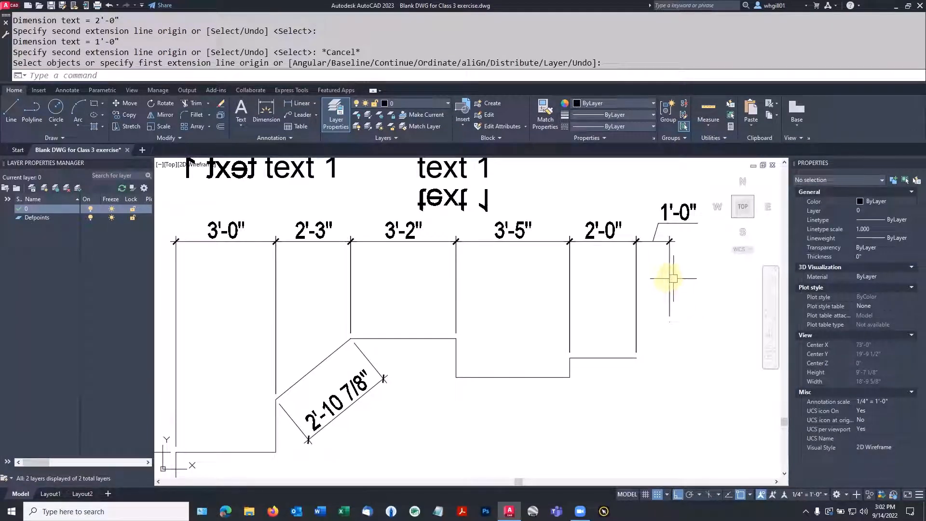
Step: Erase the stray 1'-0" dimension at the outline's right end and zoom out
{"action": "key", "text": "Escape"}
{"action": "key", "text": "e"}
{"action": "key", "text": "space"}
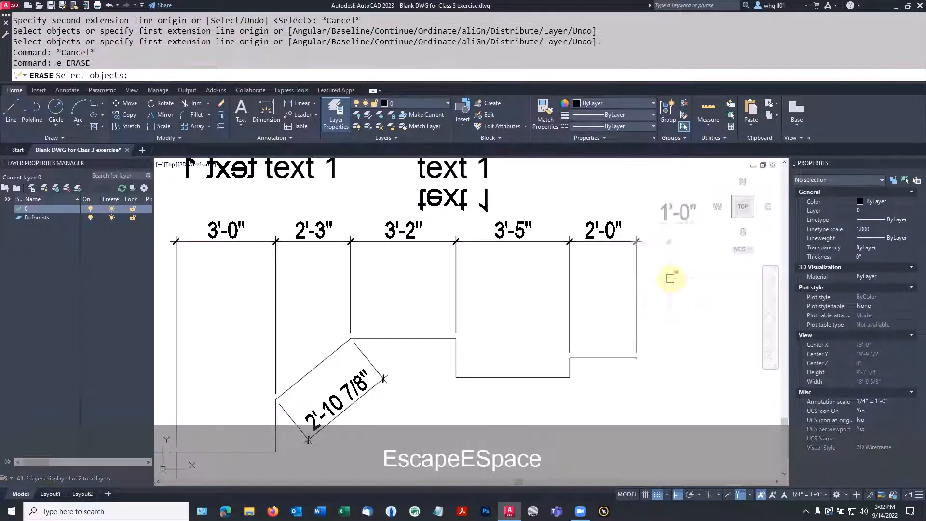
{"action": "left_click", "coordinate": [668, 277]}
{"action": "key", "text": "space"}
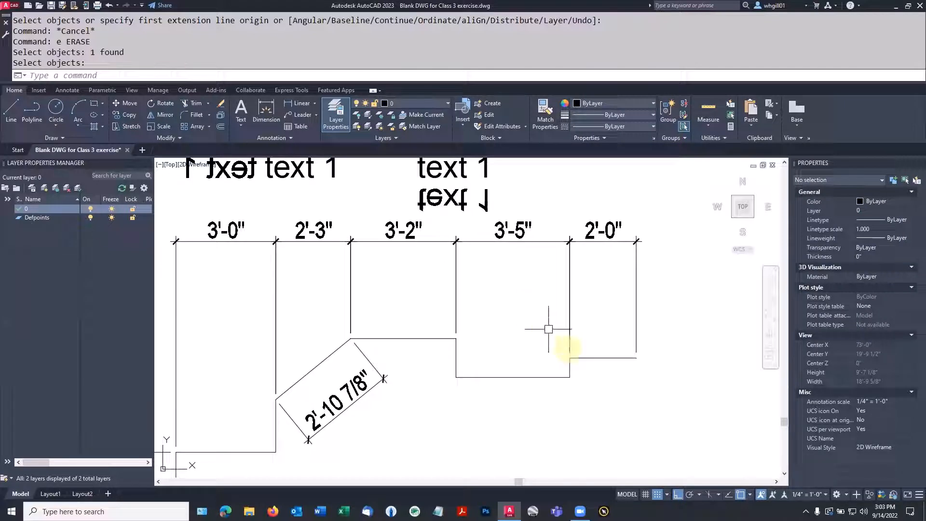
{"action": "scroll", "coordinate": [573, 353], "scroll_direction": "down", "scroll_amount": 2}
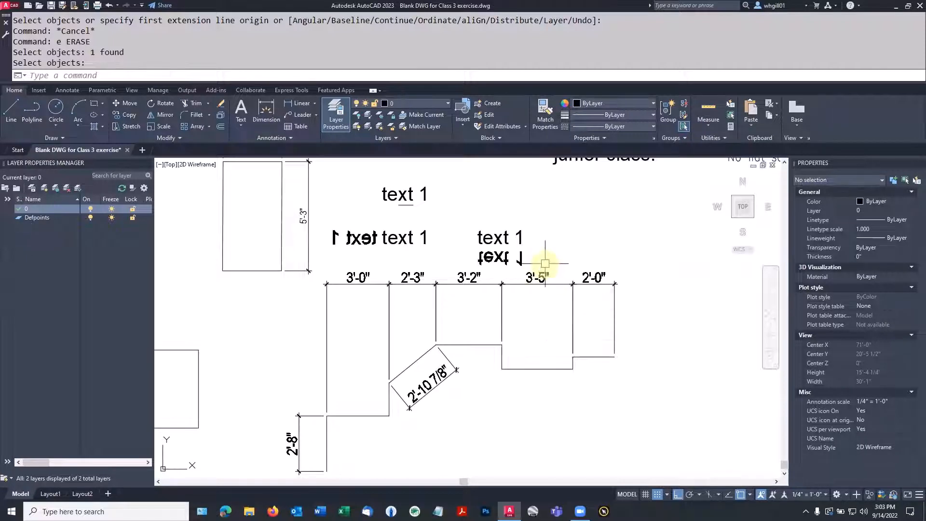
Step: Stretch the right end with a crossing window, lengthening the 3'-5" span to 7'-0"
{"action": "type", "text": "s"}
{"action": "key", "text": "space"}
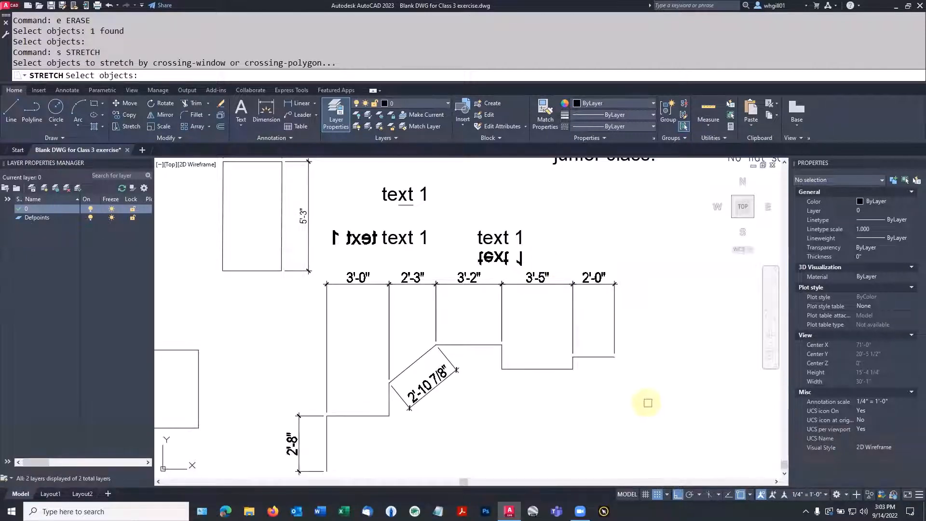
{"action": "left_click", "coordinate": [645, 399]}
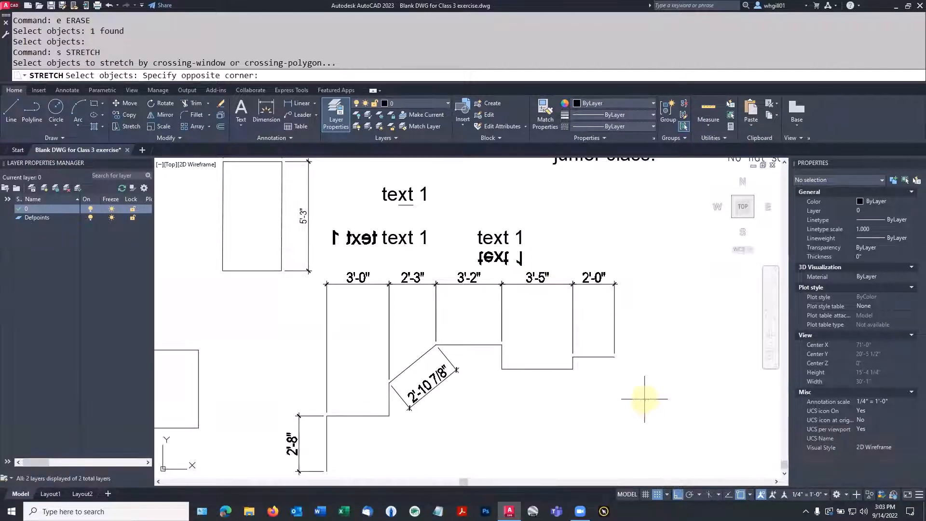
{"action": "left_click", "coordinate": [554, 243]}
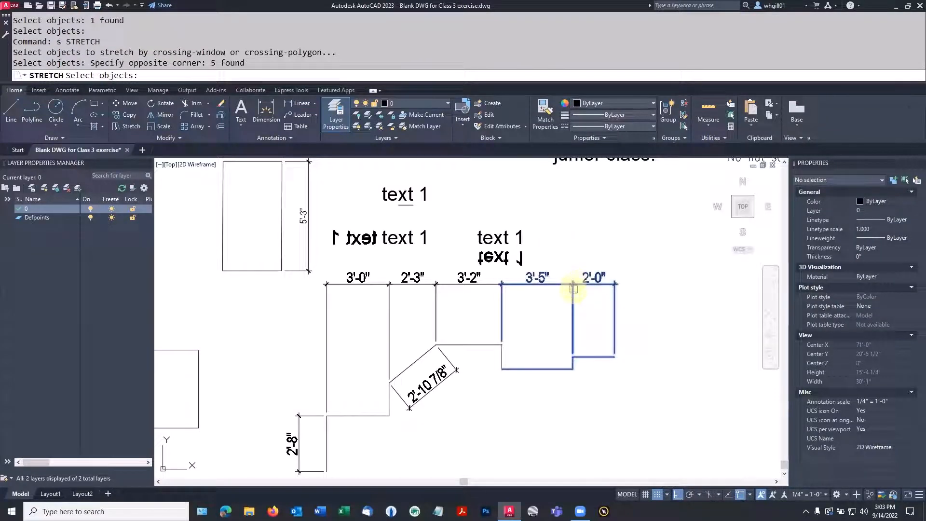
{"action": "key", "text": "space"}
{"action": "left_click", "coordinate": [590, 395]}
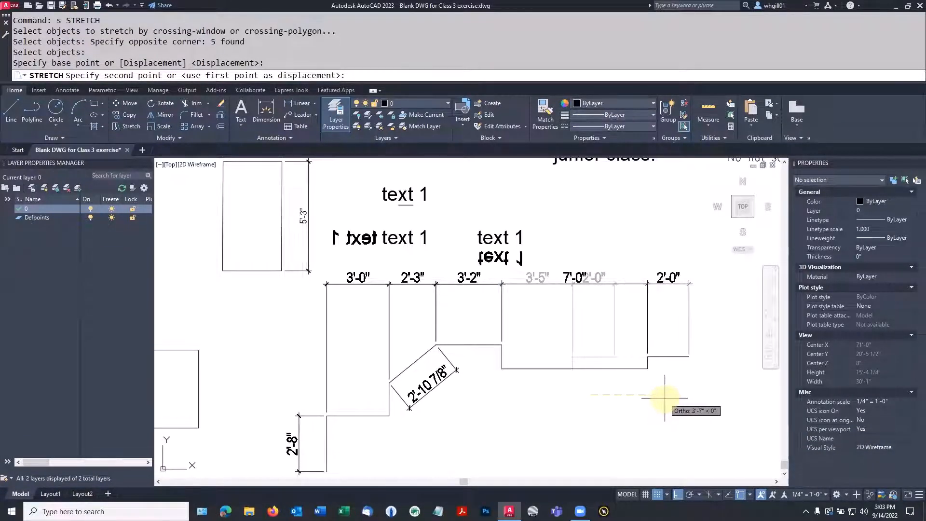
{"action": "left_click", "coordinate": [665, 398]}
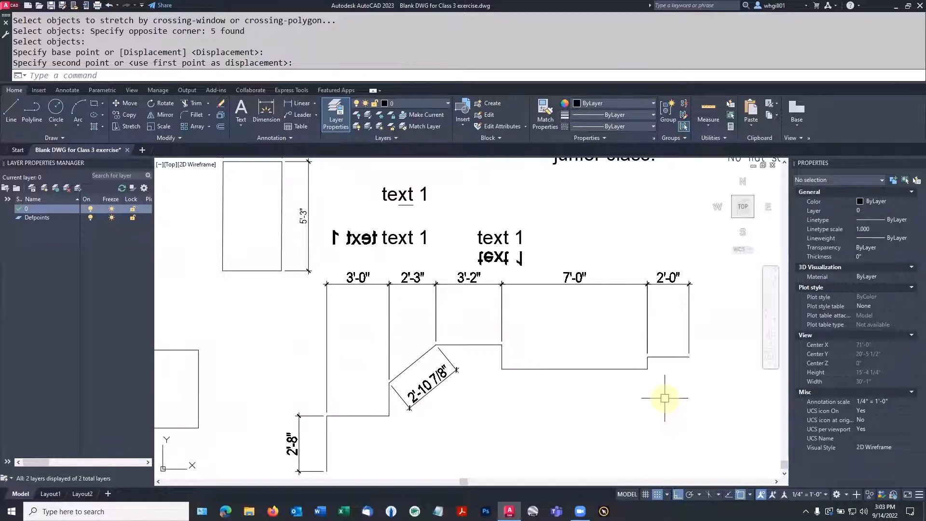
{"action": "mouse_move", "coordinate": [593, 279]}
{"action": "middle_mouse_down"}
{"action": "mouse_move", "coordinate": [584, 304]}
{"action": "mouse_move", "coordinate": [580, 193]}
{"action": "middle_mouse_up"}
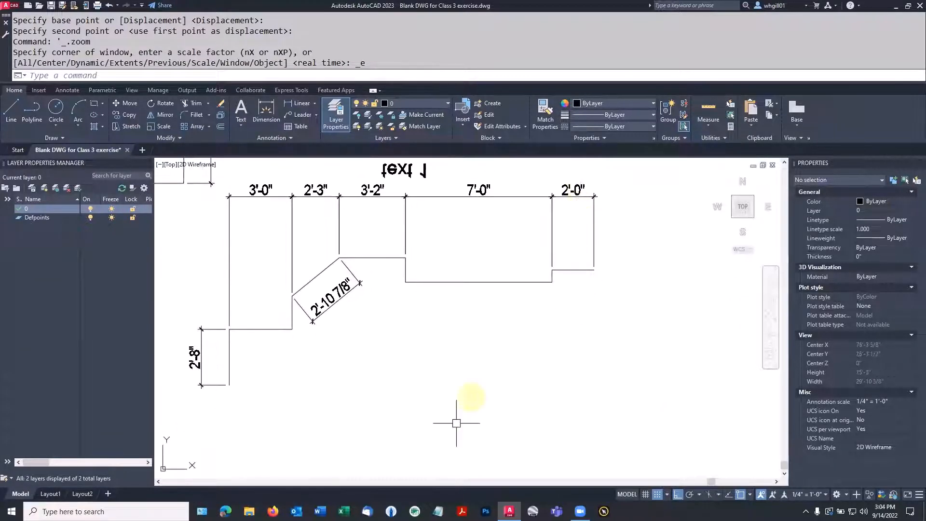
Step: Draw a larger circle and a smaller circle side by side below the outline
{"action": "key", "text": "Escape"}
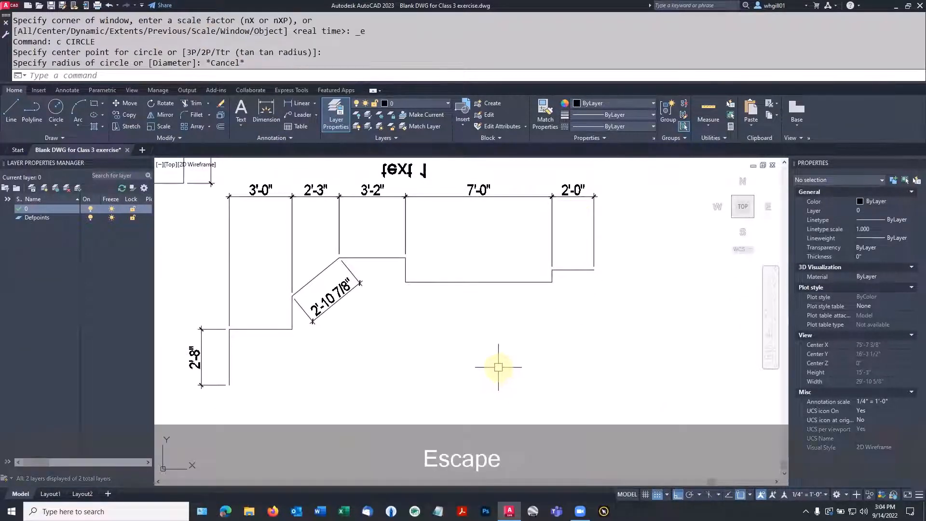
{"action": "type", "text": "c"}
{"action": "key", "text": "space"}
{"action": "left_click", "coordinate": [498, 367]}
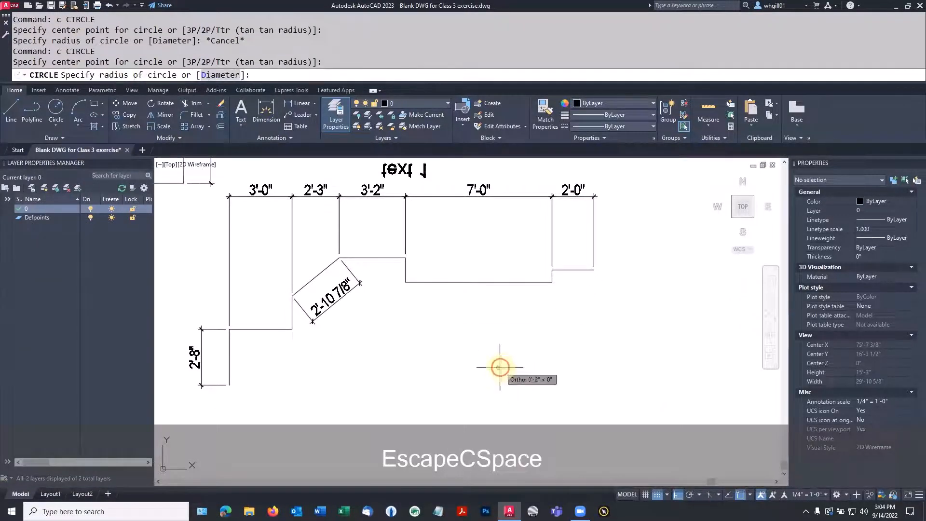
{"action": "left_click", "coordinate": [523, 354]}
{"action": "key", "text": "space"}
{"action": "left_click", "coordinate": [578, 373]}
{"action": "left_click", "coordinate": [591, 366]}
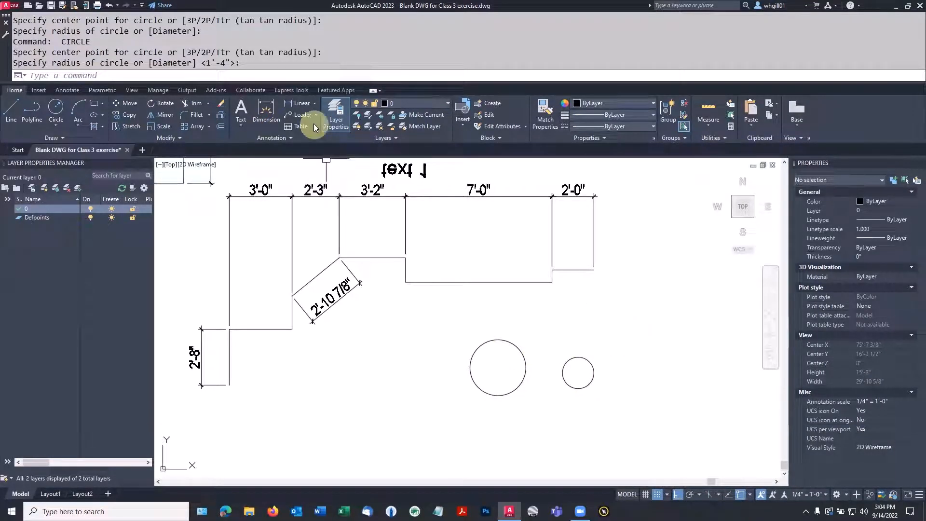
Step: Add an R1'-4" radius dimension above the larger circle
{"action": "left_click", "coordinate": [313, 104]}
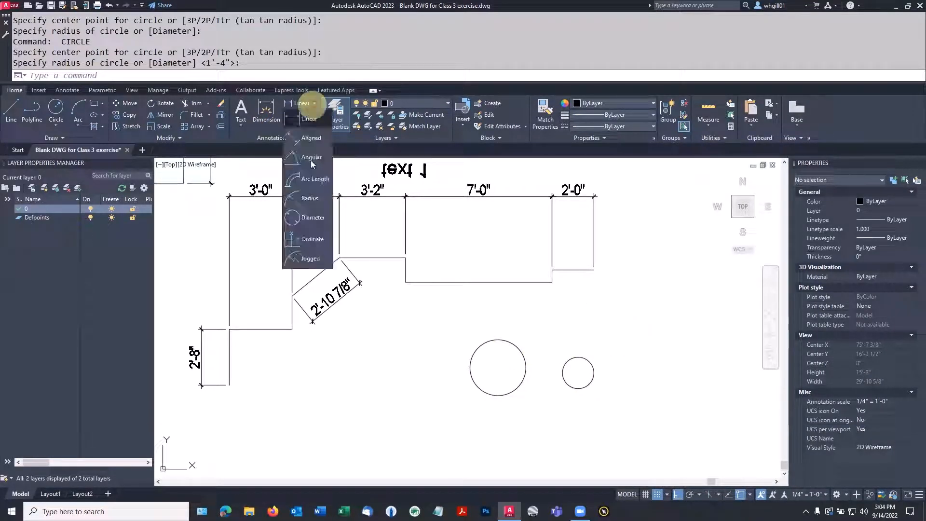
{"action": "left_click", "coordinate": [311, 198]}
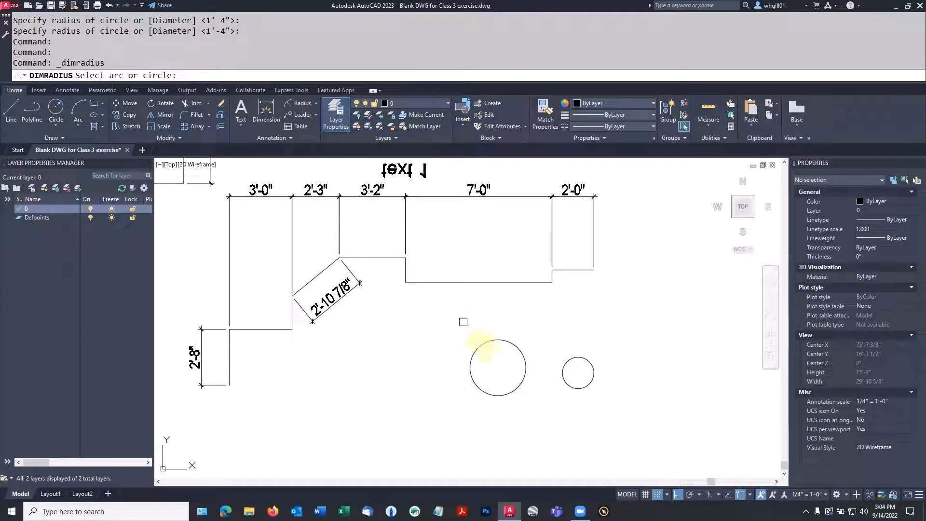
{"action": "left_click", "coordinate": [489, 343]}
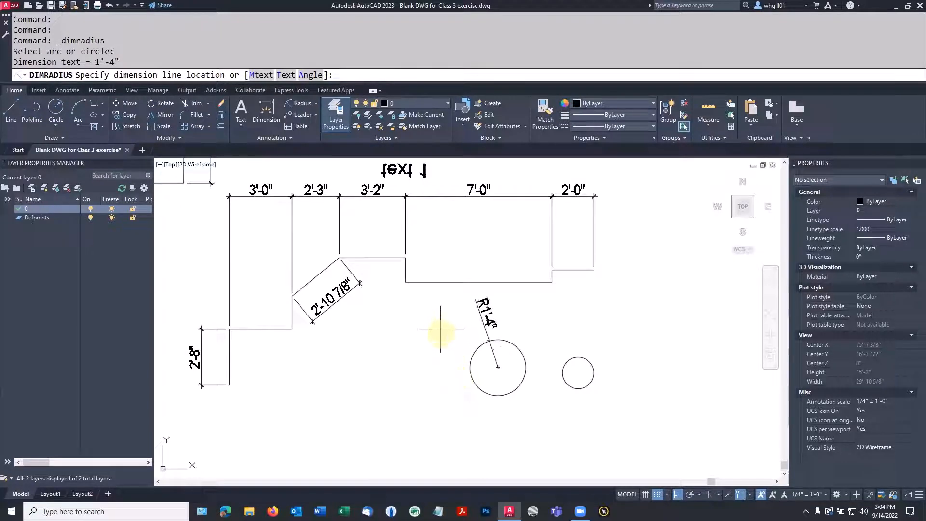
{"action": "left_click", "coordinate": [444, 344]}
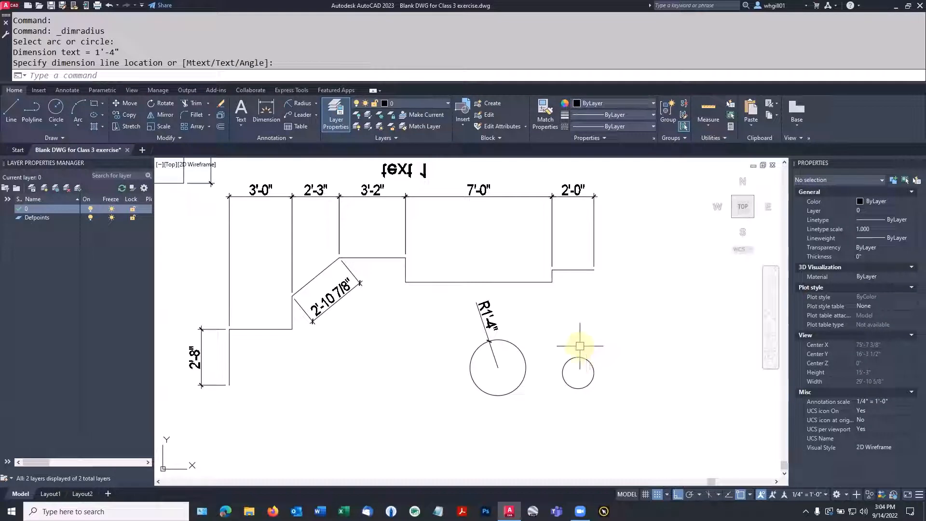
Step: Add a Ø1'-6" diameter dimension above the small circle, then select it
{"action": "left_click", "coordinate": [316, 103]}
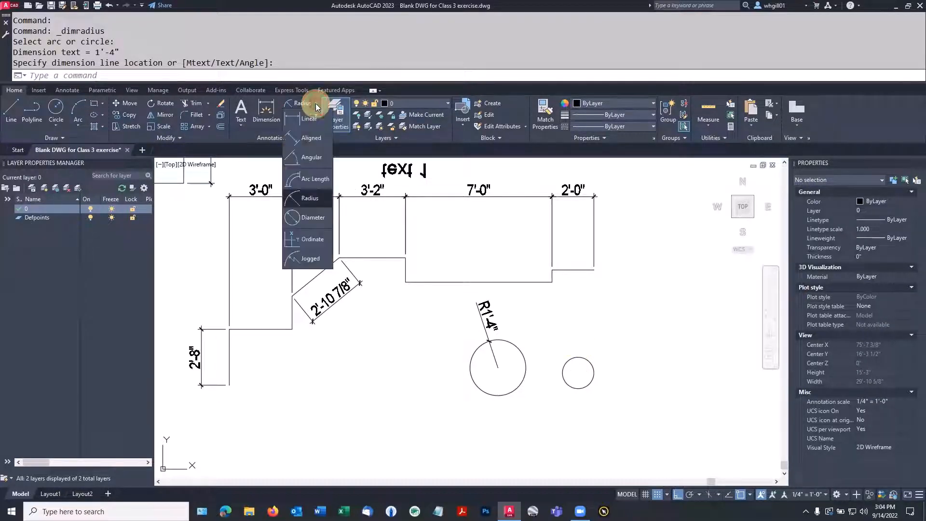
{"action": "left_click", "coordinate": [313, 217]}
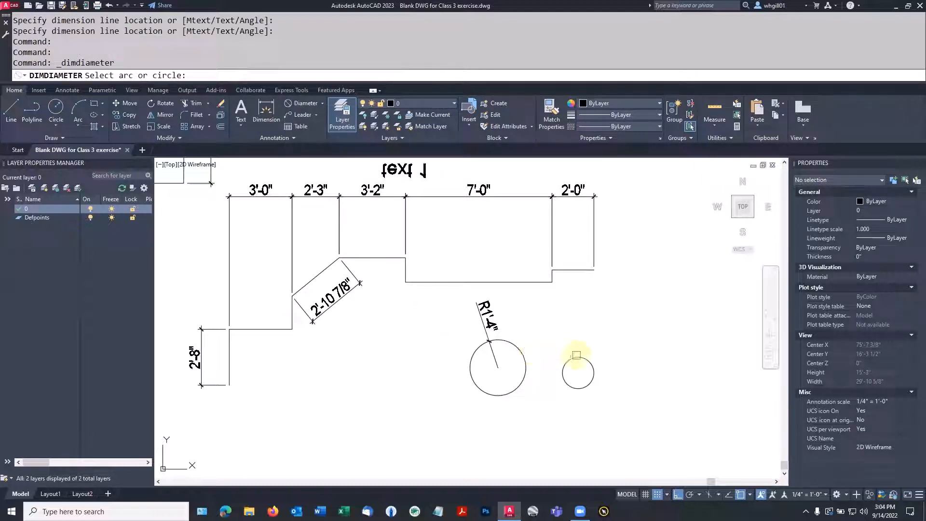
{"action": "left_click", "coordinate": [577, 358]}
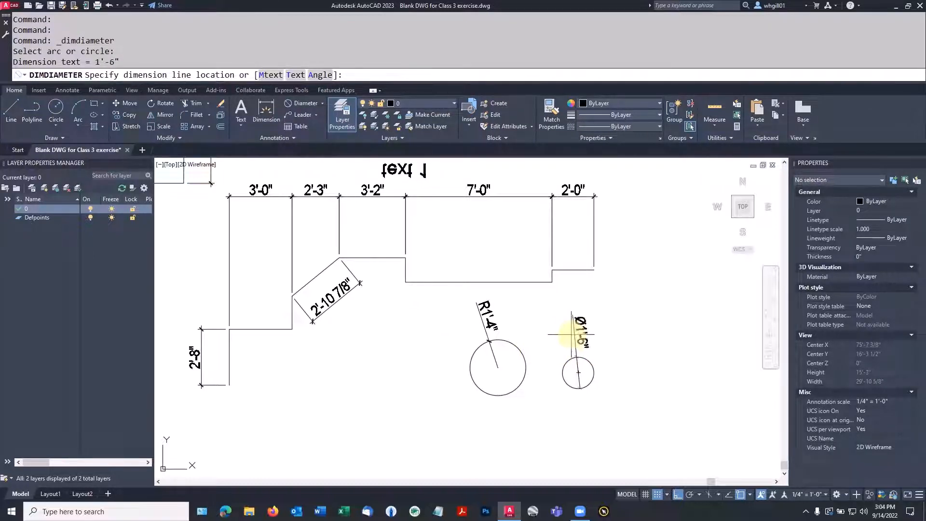
{"action": "left_click", "coordinate": [572, 337]}
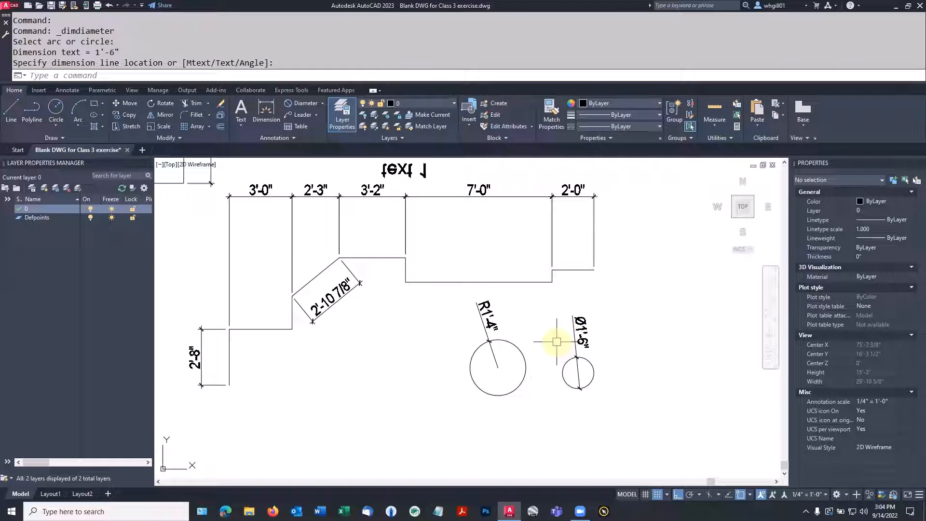
{"action": "key", "text": "Escape"}
{"action": "scroll", "coordinate": [557, 341], "scroll_direction": "up", "scroll_amount": 4}
{"action": "scroll", "coordinate": [579, 341], "scroll_direction": "down", "scroll_amount": 2}
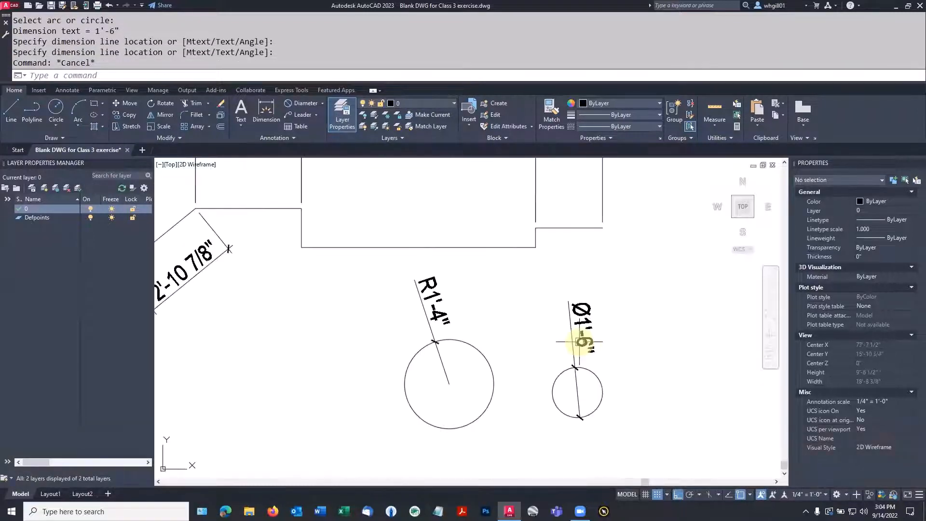
{"action": "mouse_move", "coordinate": [596, 343]}
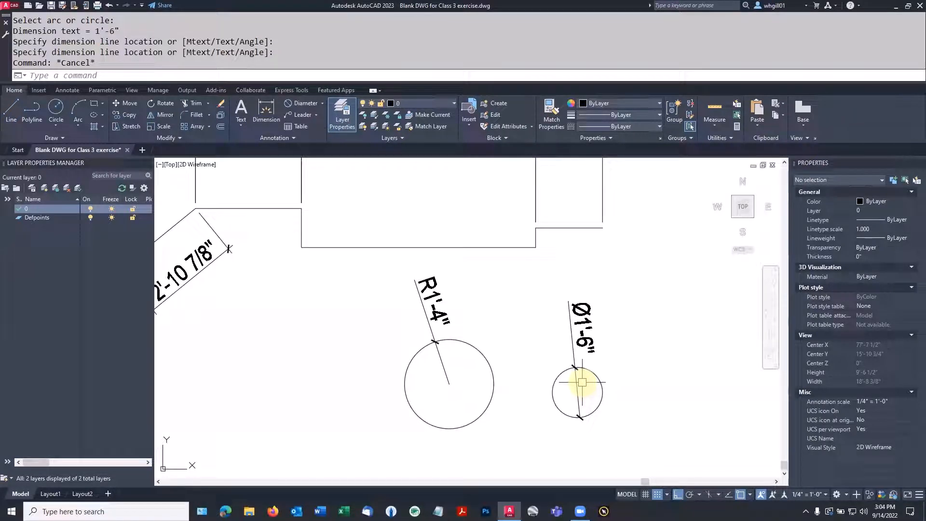
{"action": "left_click", "coordinate": [568, 314]}
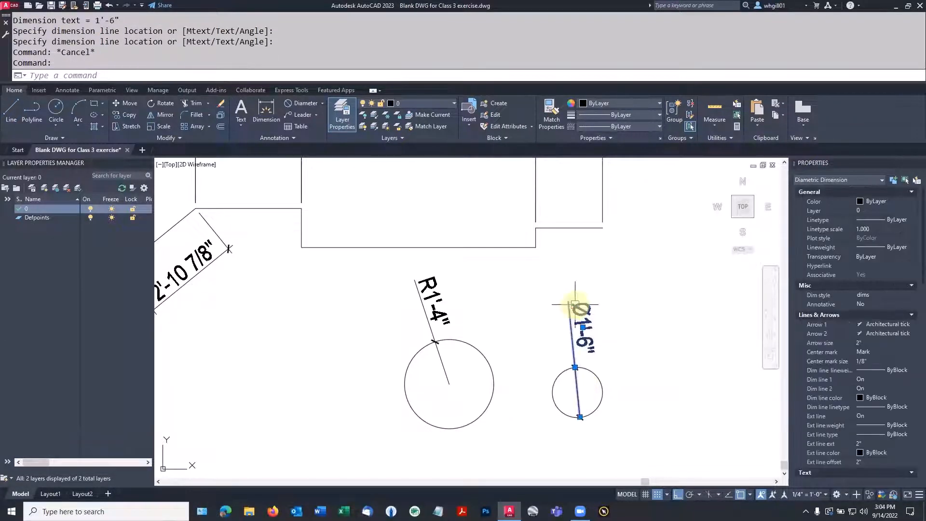
Step: Move the 7'-0" dimension text up and right onto a leader, with Ortho off
{"action": "key", "text": "Escape"}
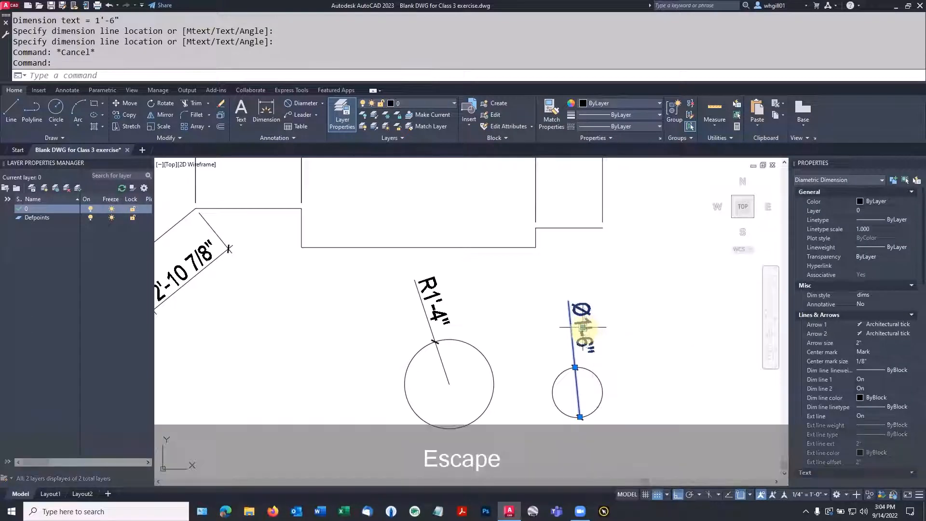
{"action": "scroll", "coordinate": [581, 314], "scroll_direction": "down", "scroll_amount": 3}
{"action": "scroll", "coordinate": [511, 300], "scroll_direction": "down", "scroll_amount": 2}
{"action": "scroll", "coordinate": [459, 278], "scroll_direction": "up", "scroll_amount": 5}
{"action": "scroll", "coordinate": [459, 278], "scroll_direction": "up", "scroll_amount": 2}
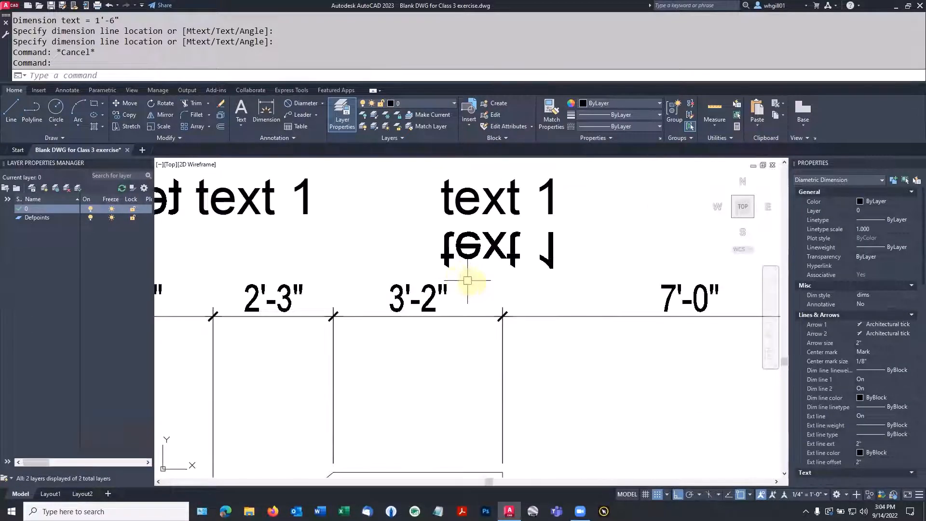
{"action": "scroll", "coordinate": [471, 278], "scroll_direction": "down", "scroll_amount": 2}
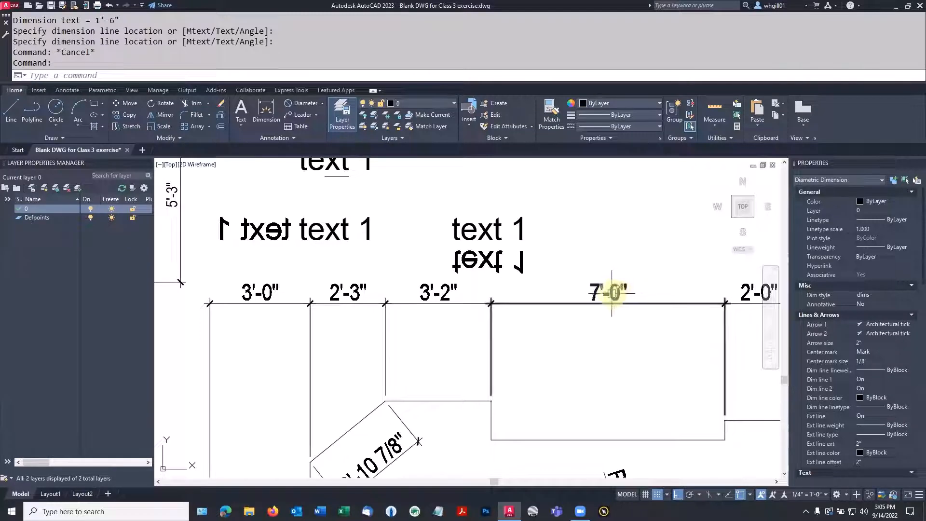
{"action": "left_click", "coordinate": [612, 292]}
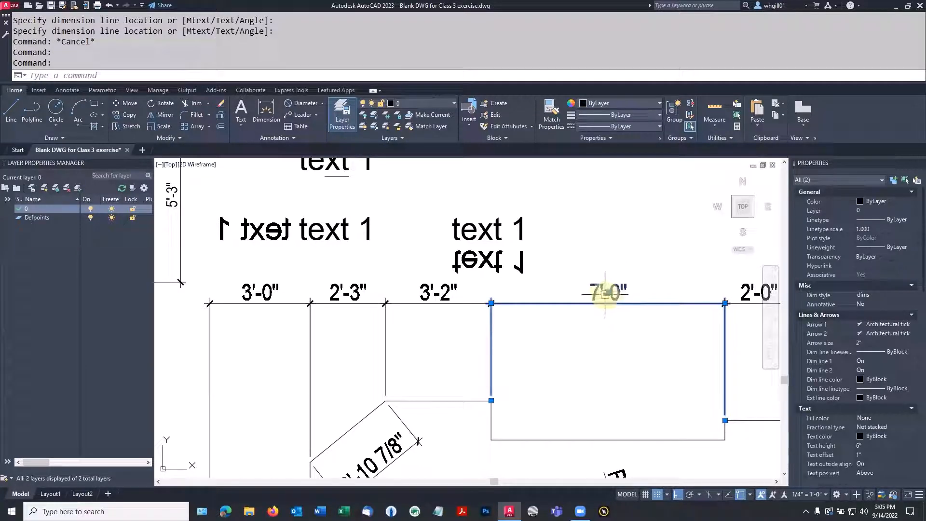
{"action": "mouse_move", "coordinate": [609, 295]}
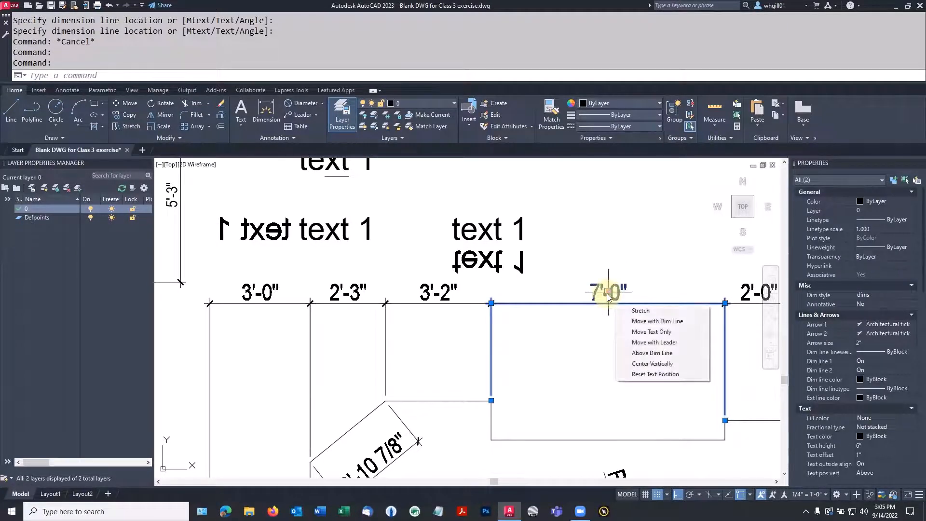
{"action": "left_click", "coordinate": [608, 294]}
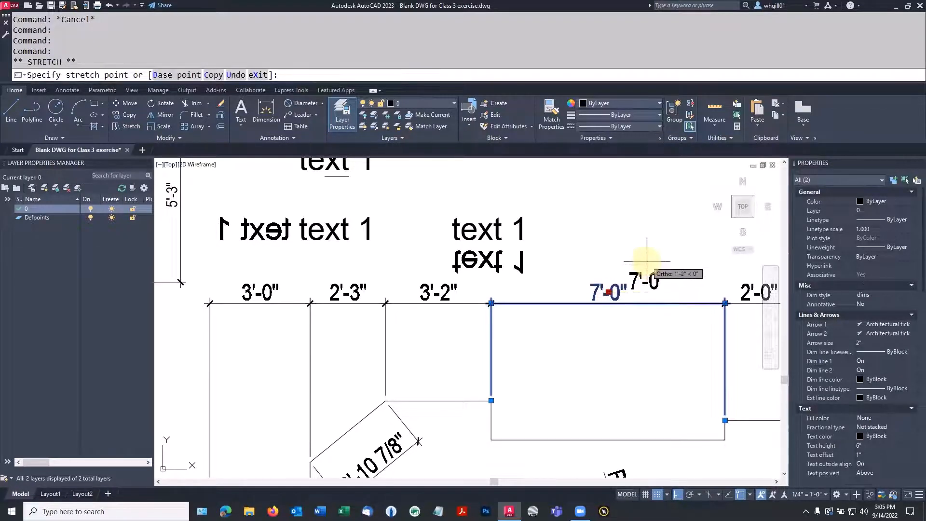
{"action": "key", "text": "F8"}
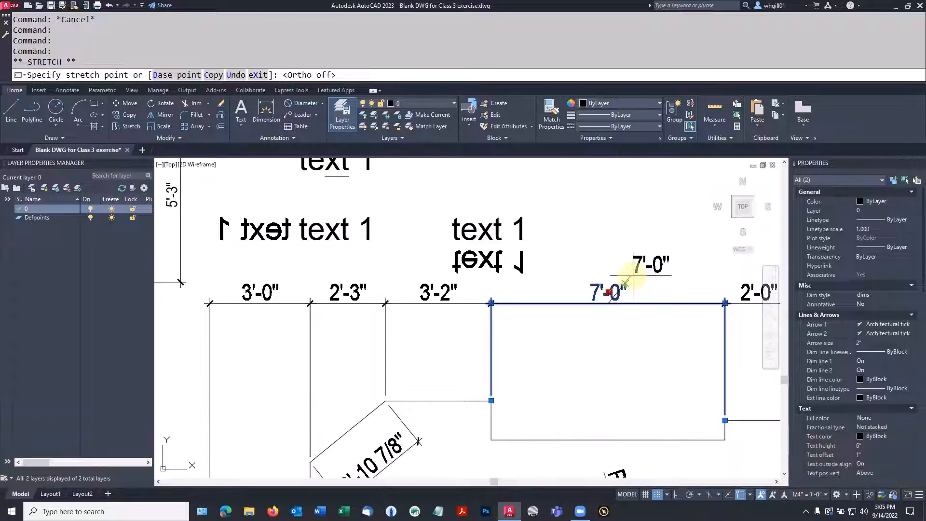
{"action": "left_click", "coordinate": [625, 283]}
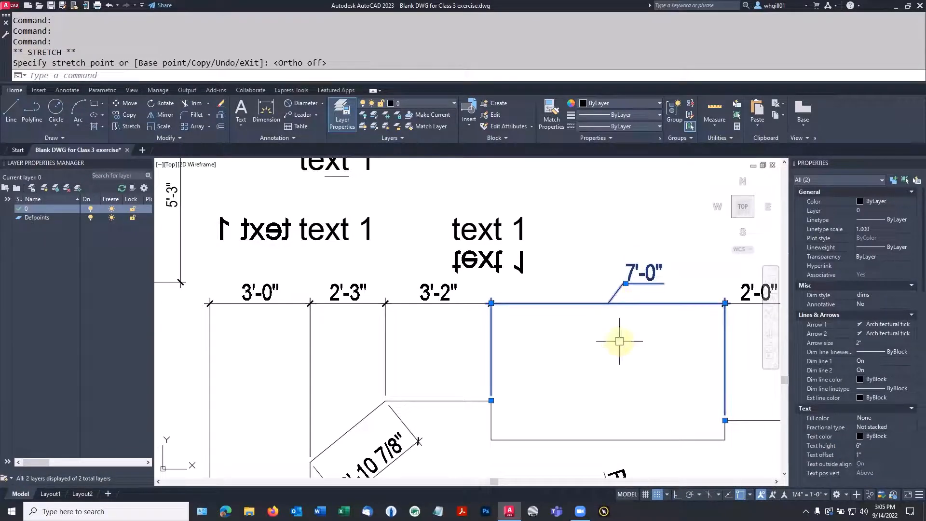
{"action": "key", "text": "Escape"}
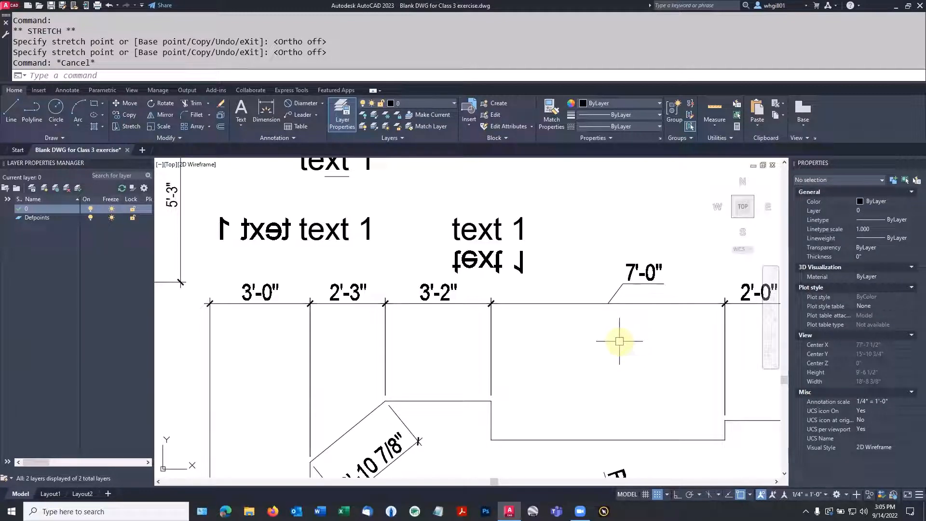
Step: Open the 7'-0" label for editing with the ED command
{"action": "type", "text": "ed"}
{"action": "key", "text": "Return"}
{"action": "left_click", "coordinate": [632, 274]}
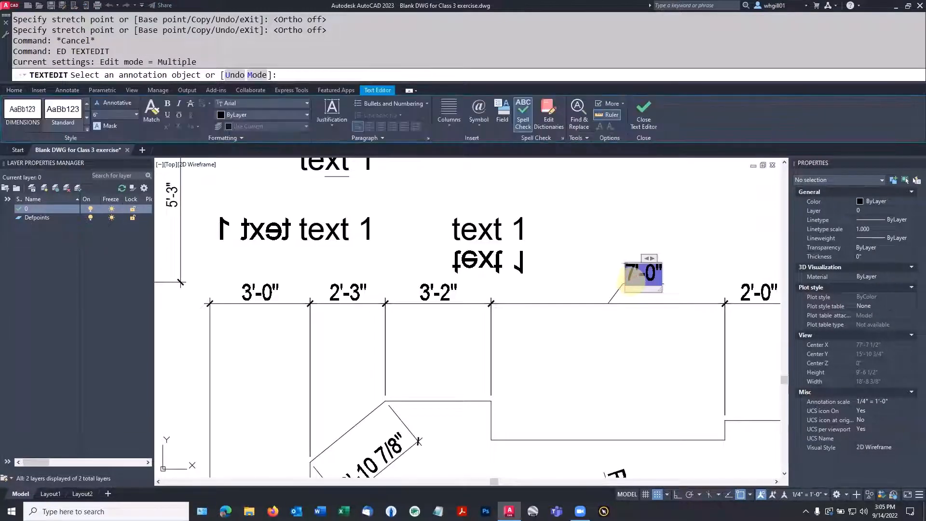
{"action": "key", "text": "Escape"}
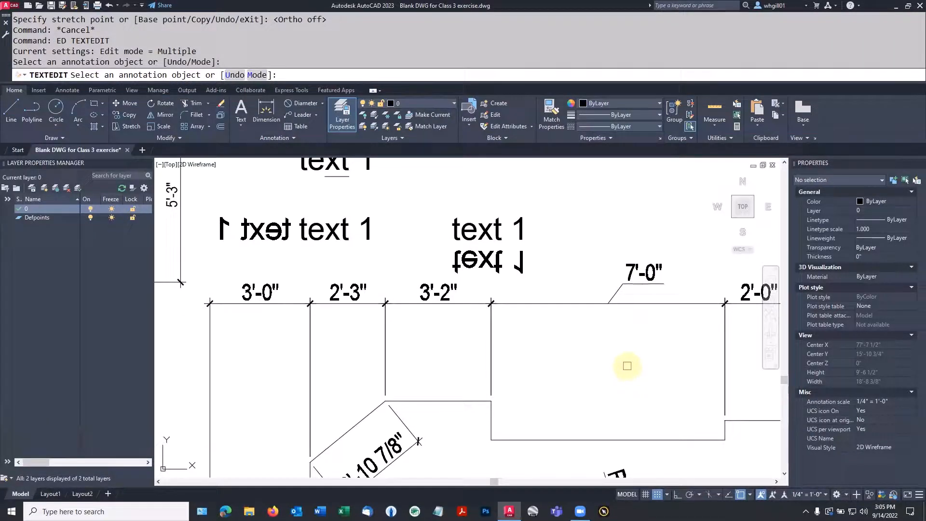
{"action": "left_click", "coordinate": [646, 271]}
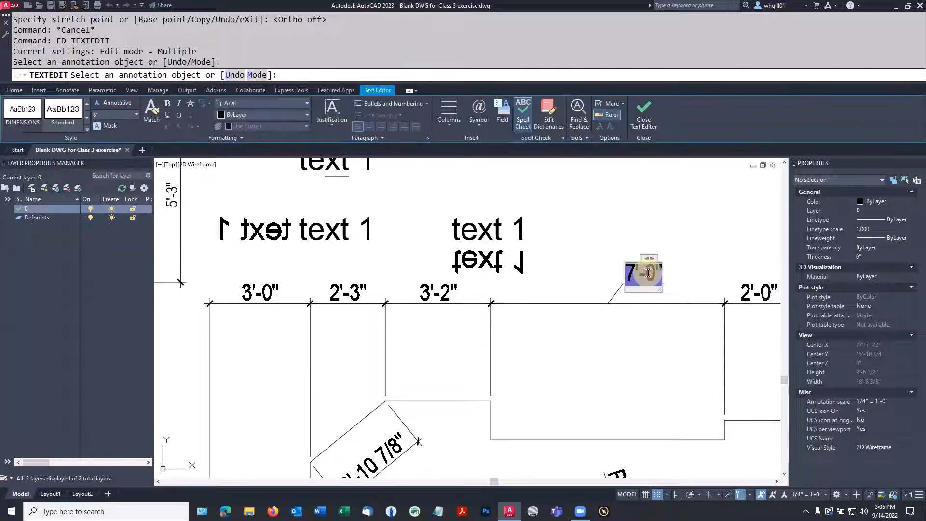
{"action": "type", "text": "10"}
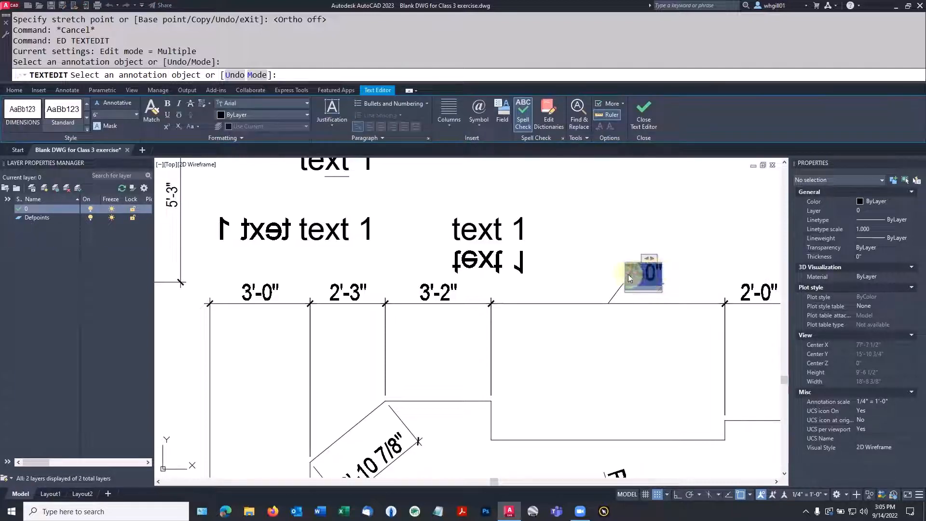
{"action": "type", "text": "'"}
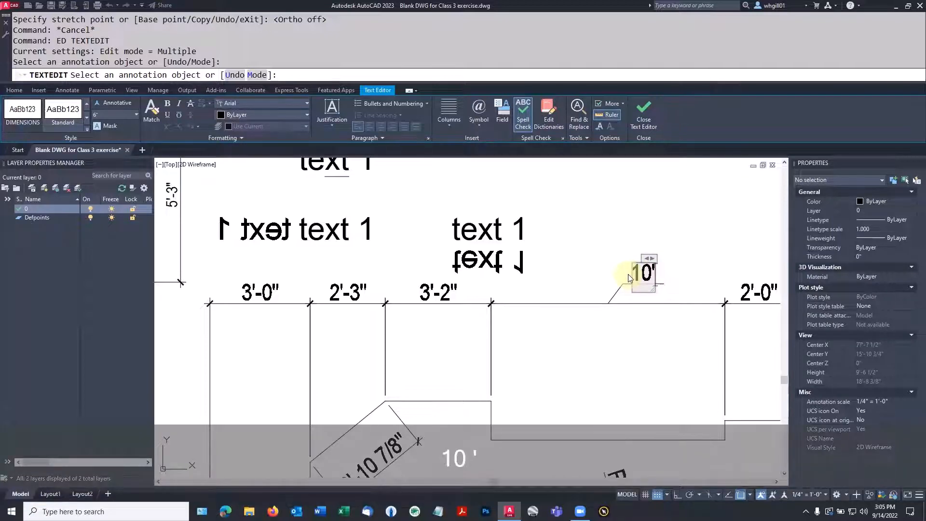
{"action": "type", "text": "-0\""}
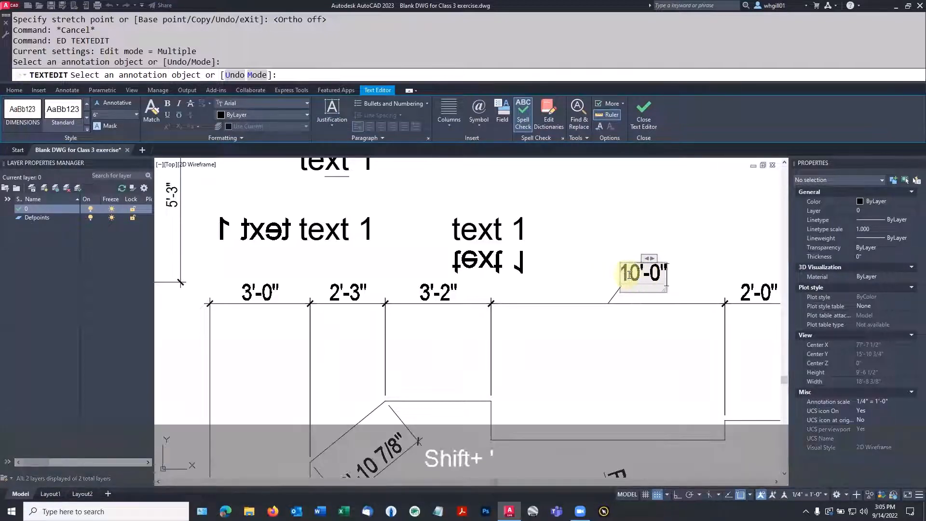
{"action": "key", "text": "Return"}
{"action": "left_click", "coordinate": [620, 207]}
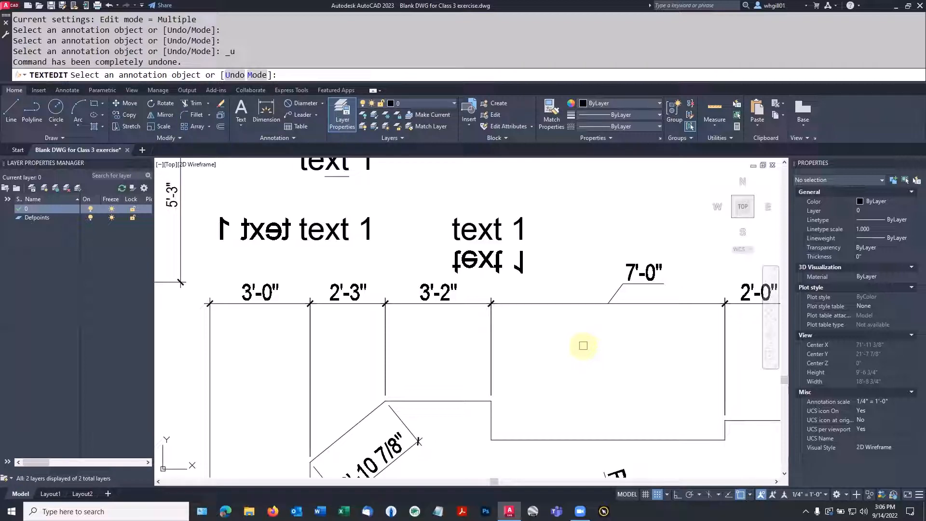
Step: Reopen the leadered 7'-0" label in the text editor and copy its text
{"action": "scroll", "coordinate": [470, 365], "scroll_direction": "down", "scroll_amount": 4}
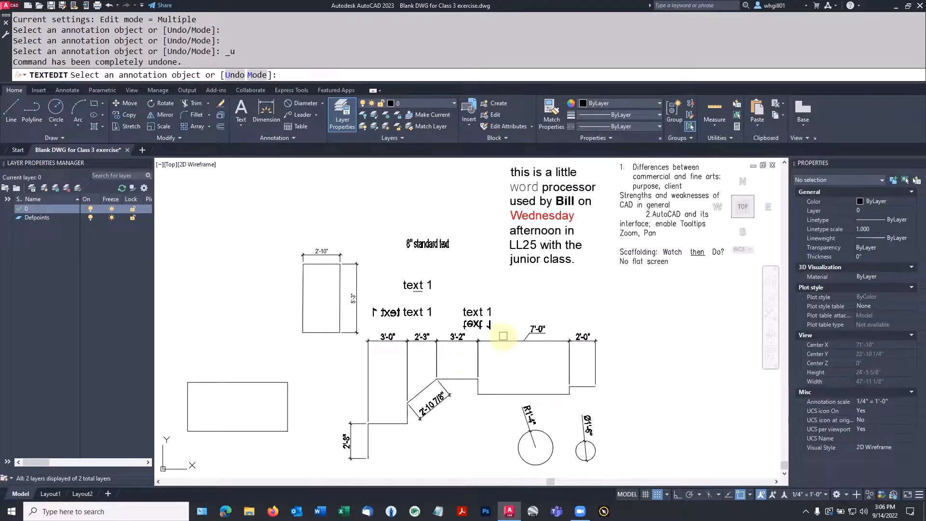
{"action": "mouse_move", "coordinate": [504, 324]}
{"action": "middle_mouse_down"}
{"action": "mouse_move", "coordinate": [502, 355]}
{"action": "mouse_move", "coordinate": [504, 333]}
{"action": "middle_mouse_up"}
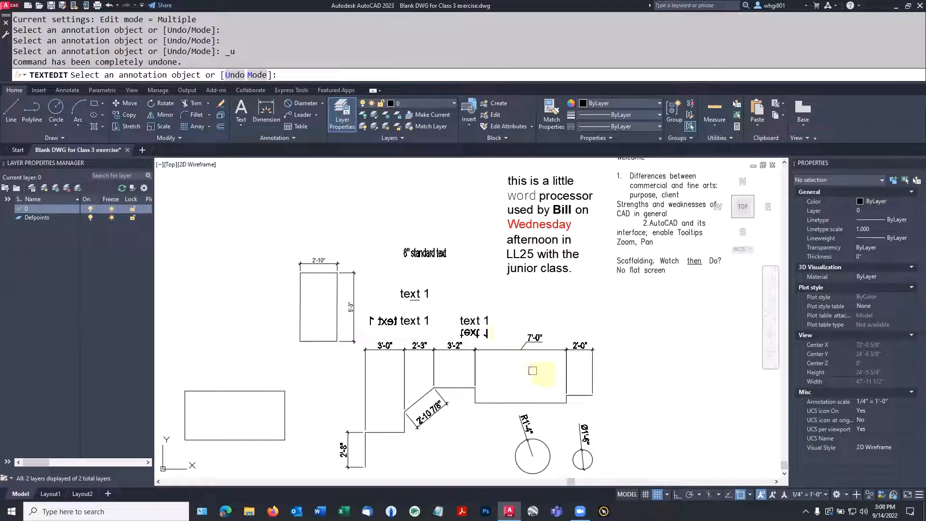
{"action": "left_click", "coordinate": [542, 354]}
{"action": "key", "text": "ctrl+c"}
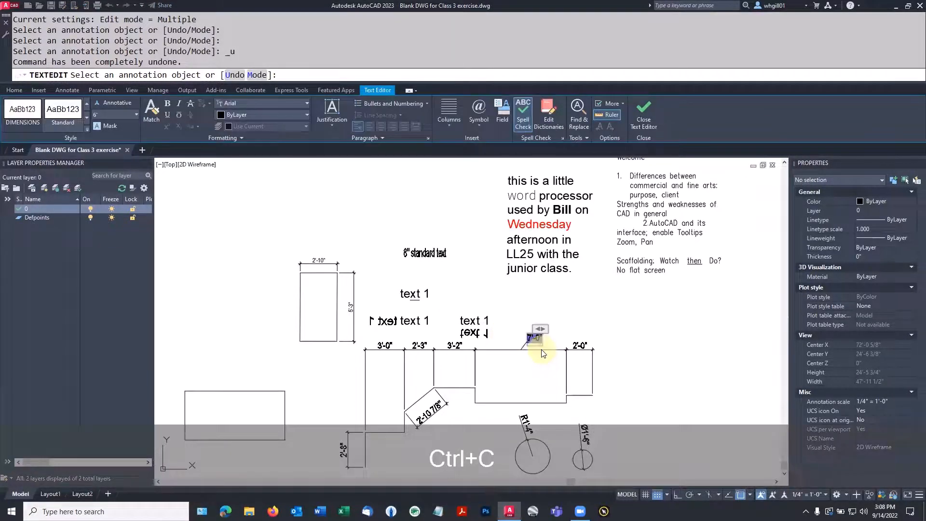